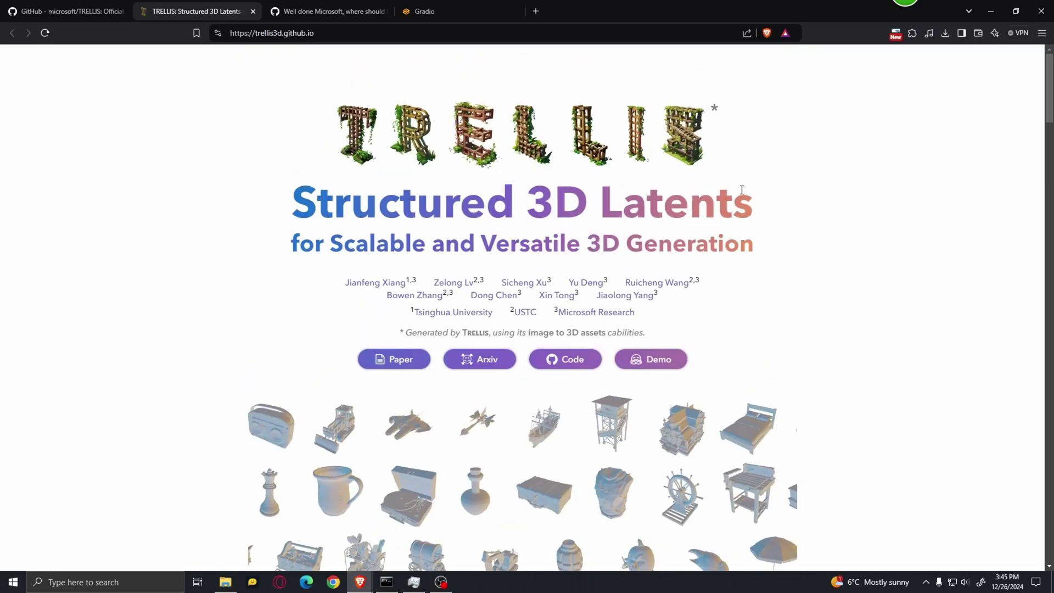
Open the vintage copper rotary telephone example under Text to 3D Asset, inspect the model up close and at a distance, and close it
{"action": "scroll", "coordinate": [750, 172], "scroll_direction": "down", "scroll_amount": 3}
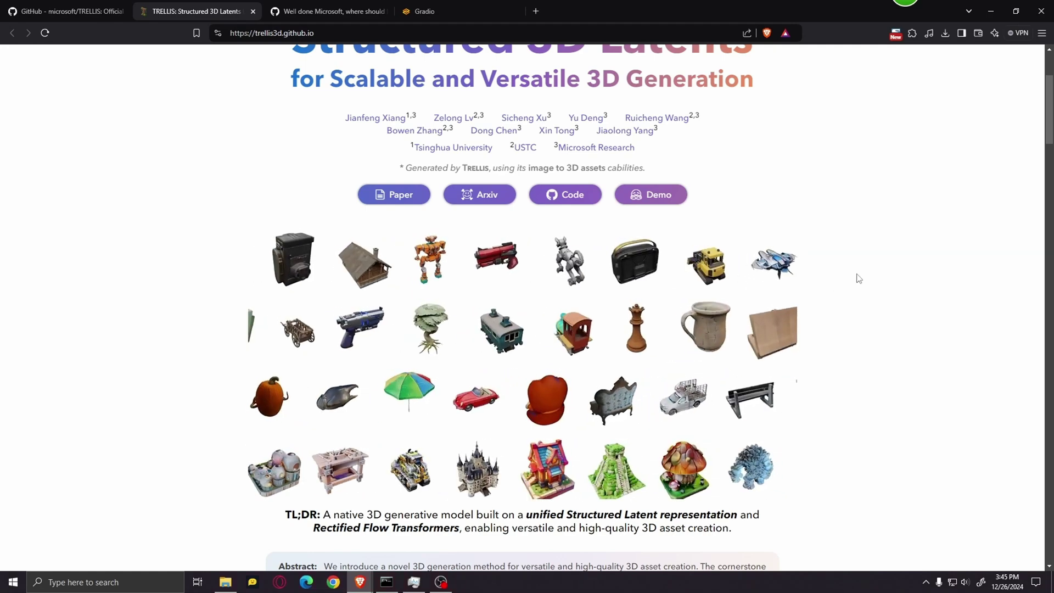
{"action": "scroll", "coordinate": [859, 278], "scroll_direction": "down", "scroll_amount": 8}
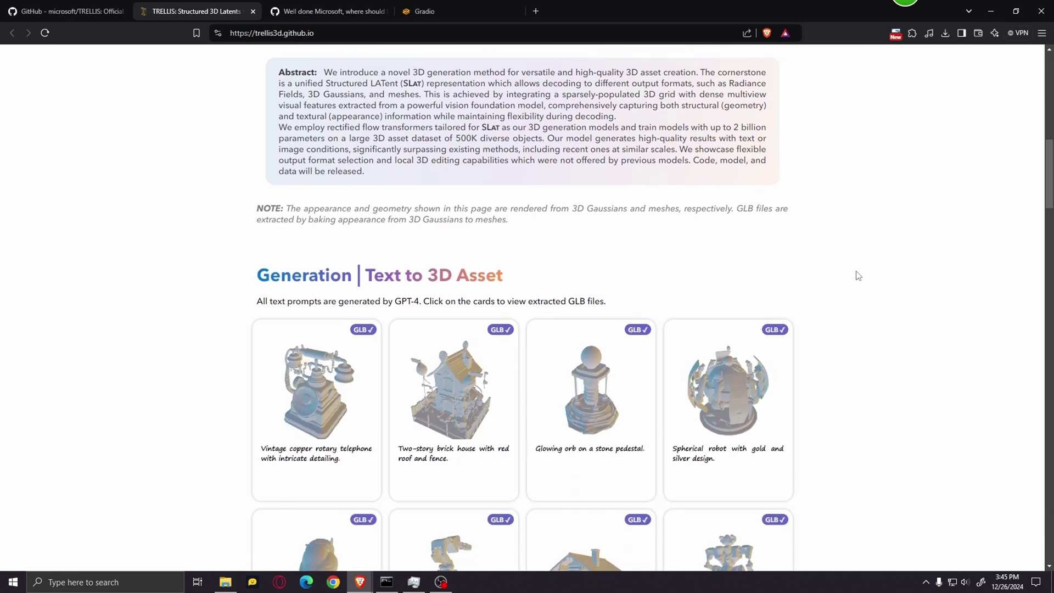
{"action": "scroll", "coordinate": [858, 276], "scroll_direction": "down", "scroll_amount": 3}
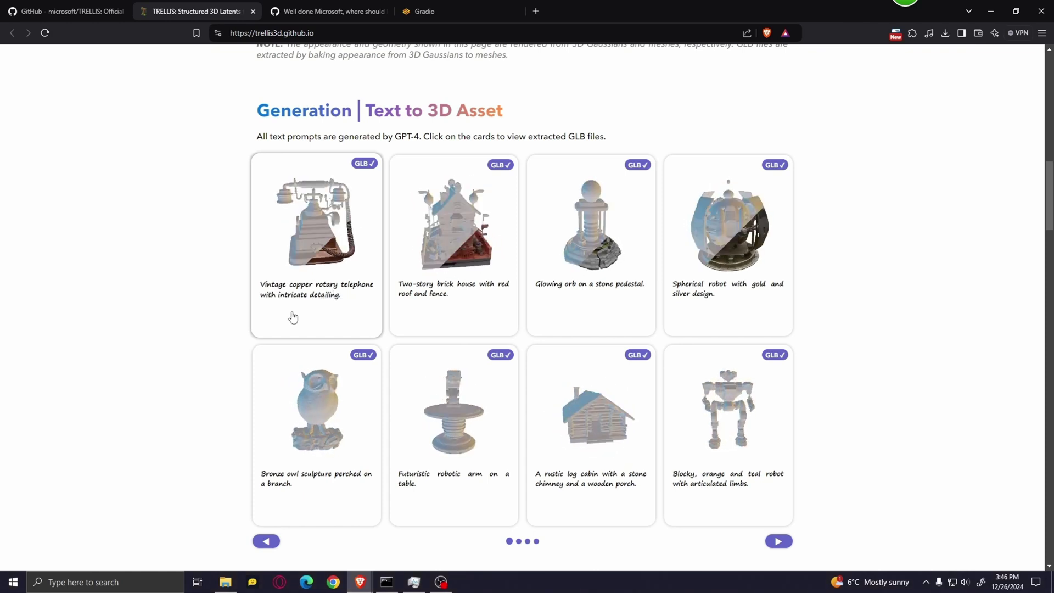
{"action": "left_click", "coordinate": [341, 221]}
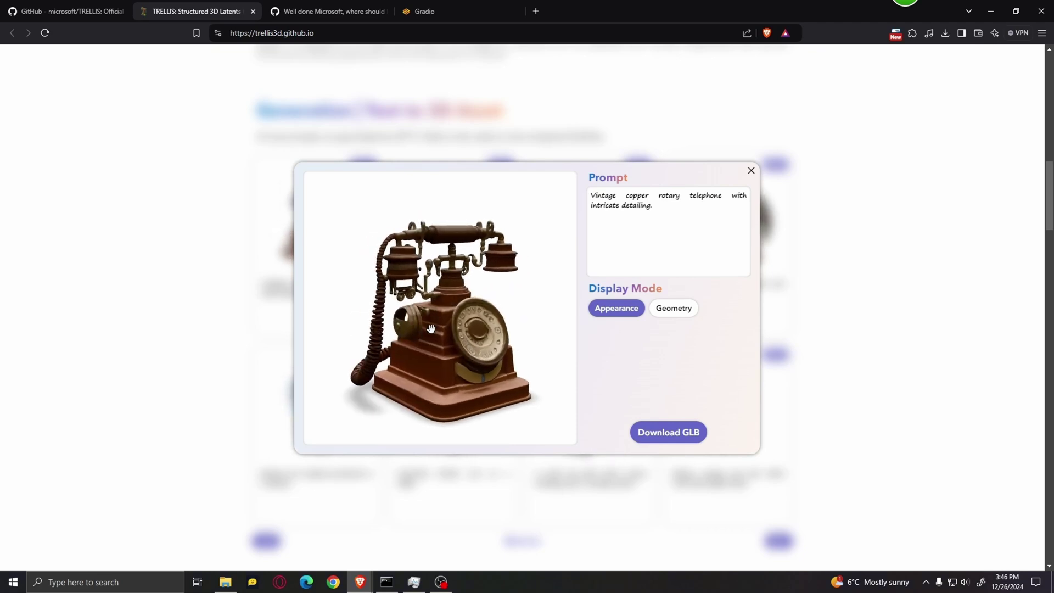
{"action": "scroll", "coordinate": [431, 329], "scroll_direction": "up", "scroll_amount": 3}
{"action": "scroll", "coordinate": [440, 320], "scroll_direction": "down", "scroll_amount": 4}
{"action": "scroll", "coordinate": [494, 340], "scroll_direction": "up", "scroll_amount": 3}
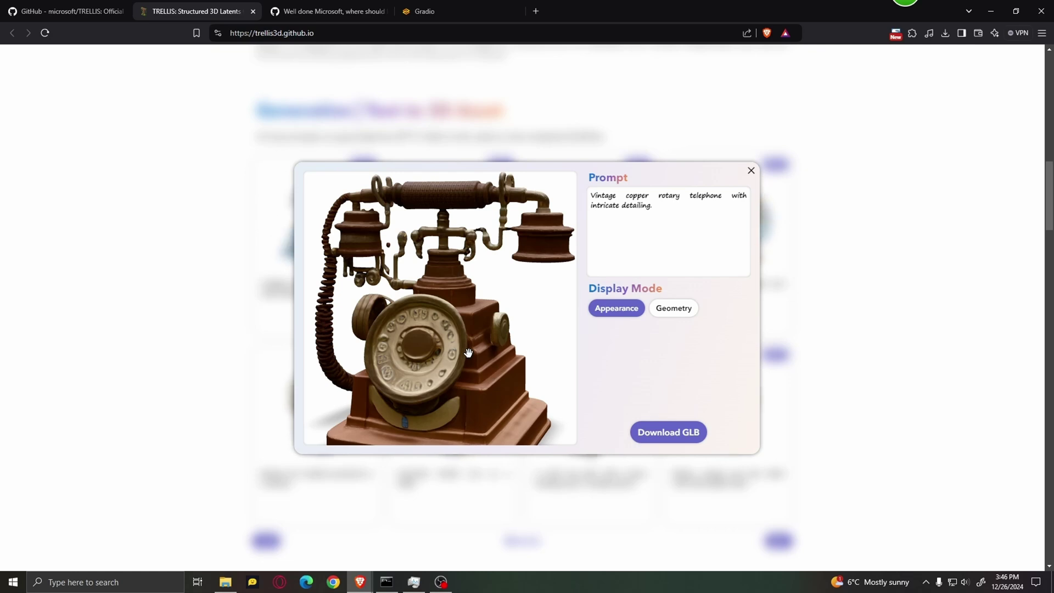
{"action": "left_click", "coordinate": [866, 358]}
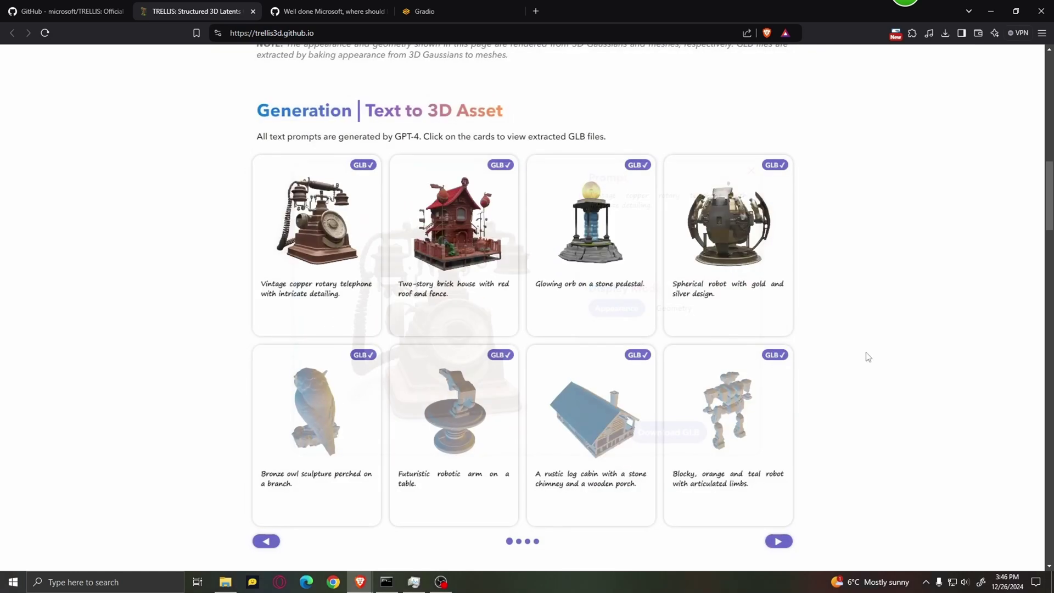
Open the blocky orange and teal robot example, rotate its 3D model to inspect it, and close the preview
{"action": "scroll", "coordinate": [832, 303], "scroll_direction": "down", "scroll_amount": 2}
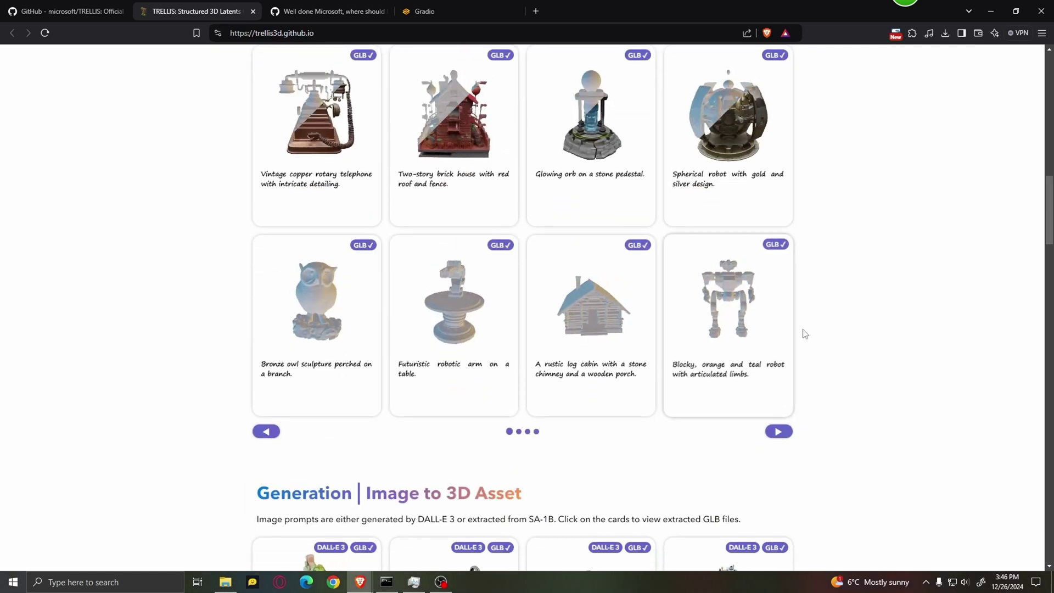
{"action": "left_click", "coordinate": [725, 292]}
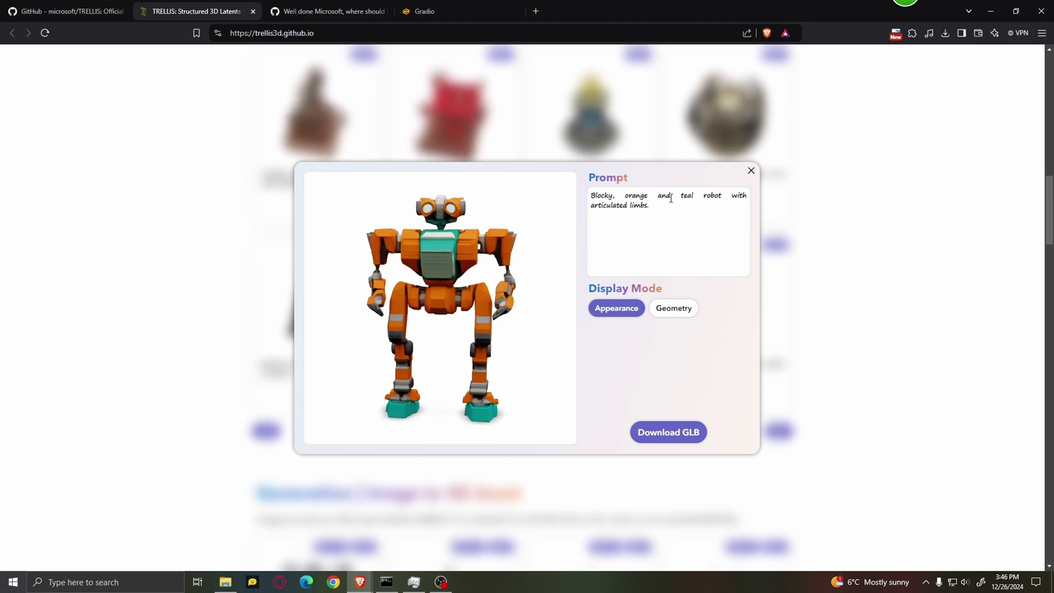
{"action": "left_click_drag", "start_coordinate": [532, 252], "coordinate": [534, 290]}
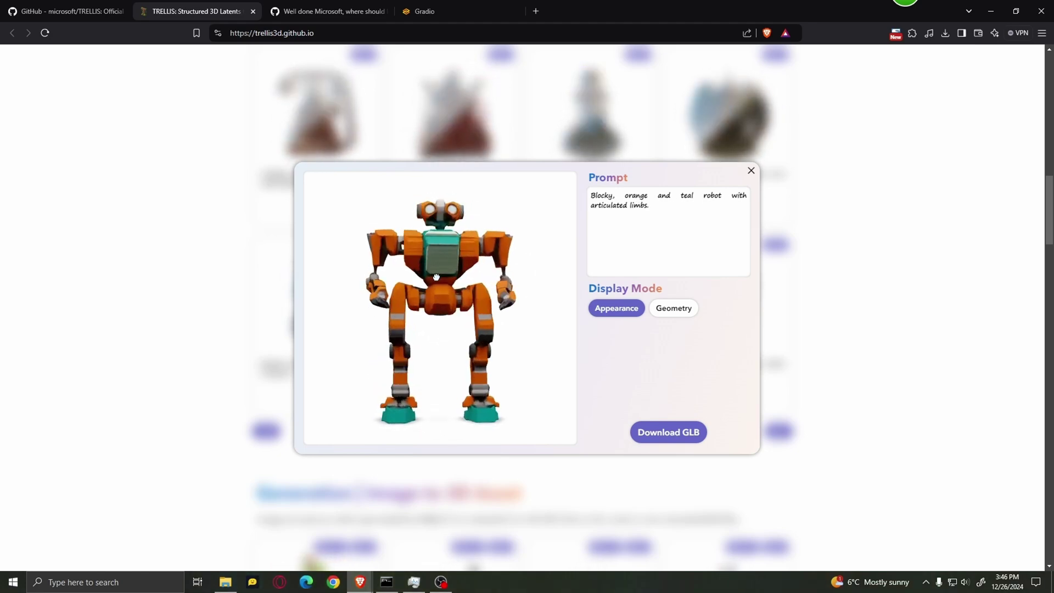
{"action": "left_click", "coordinate": [751, 171]}
View the printing machine example in the Image to 3D Asset section and close its preview
{"action": "scroll", "coordinate": [760, 302], "scroll_direction": "down", "scroll_amount": 7}
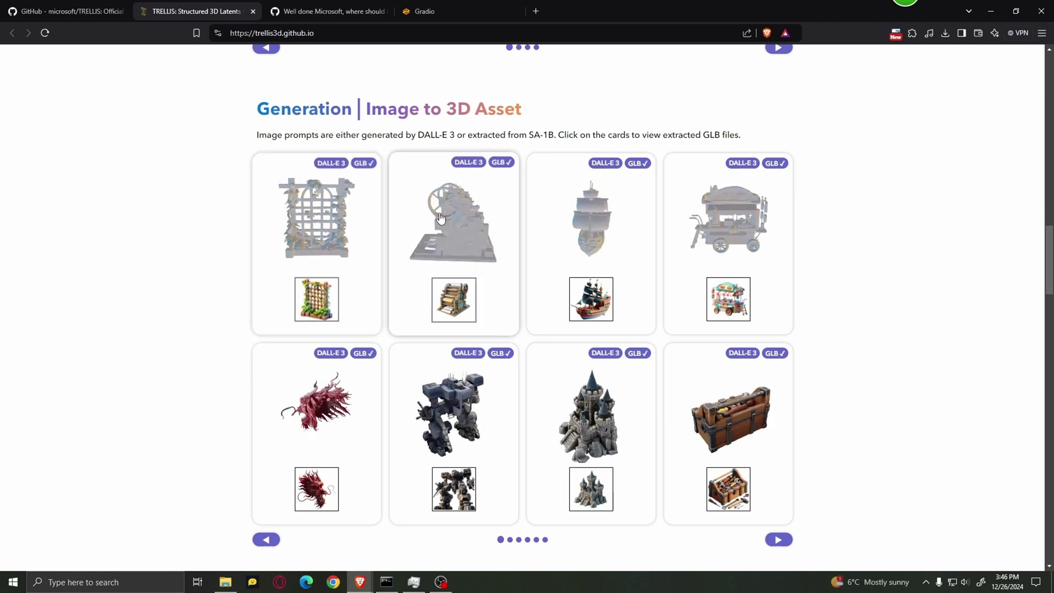
{"action": "left_click", "coordinate": [459, 234]}
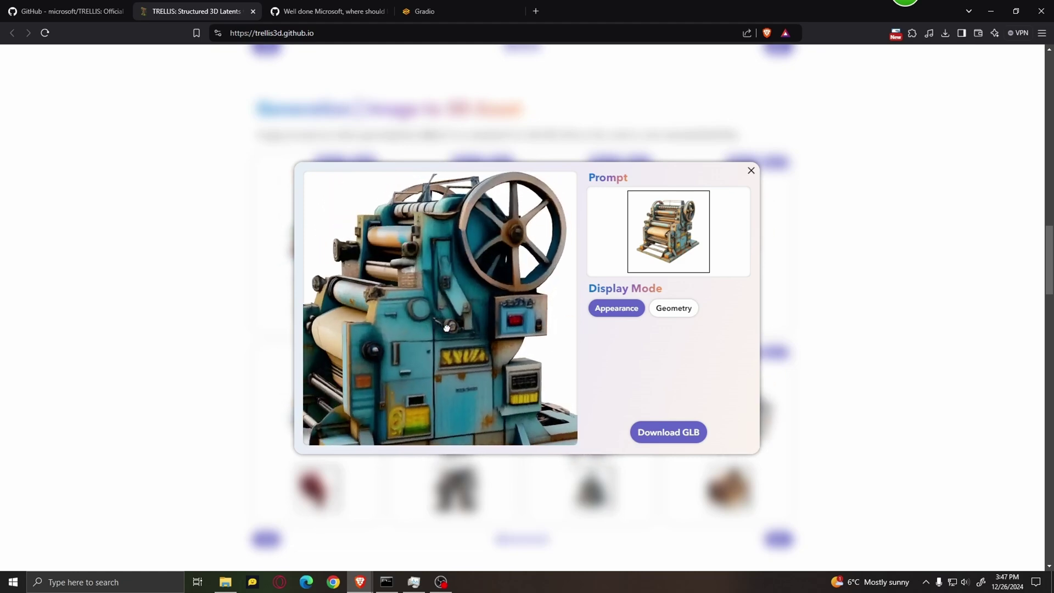
{"action": "left_click", "coordinate": [197, 306]}
Browse the Asset Variants examples and bring up the floating island example under Local Manipulation
{"action": "scroll", "coordinate": [198, 306], "scroll_direction": "down", "scroll_amount": 8}
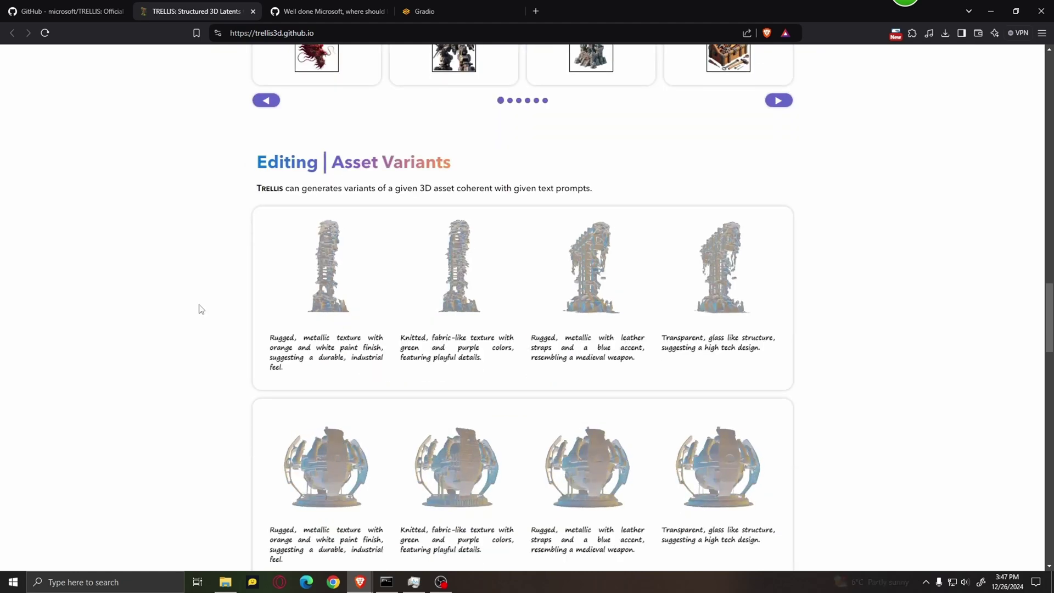
{"action": "scroll", "coordinate": [169, 336], "scroll_direction": "down", "scroll_amount": 2}
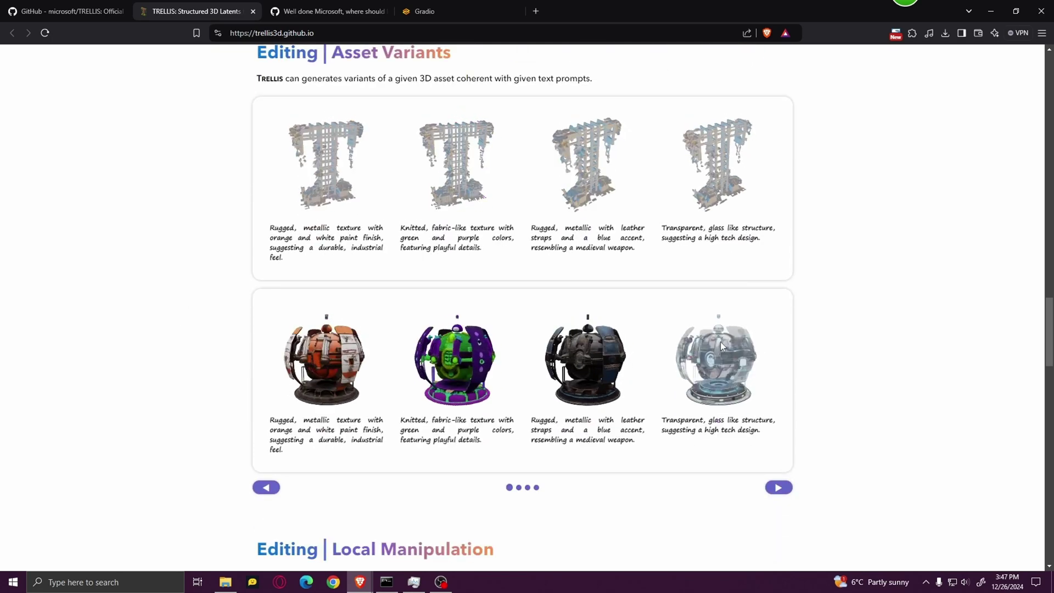
{"action": "scroll", "coordinate": [612, 278], "scroll_direction": "down", "scroll_amount": 3}
{"action": "scroll", "coordinate": [612, 278], "scroll_direction": "down", "scroll_amount": 2}
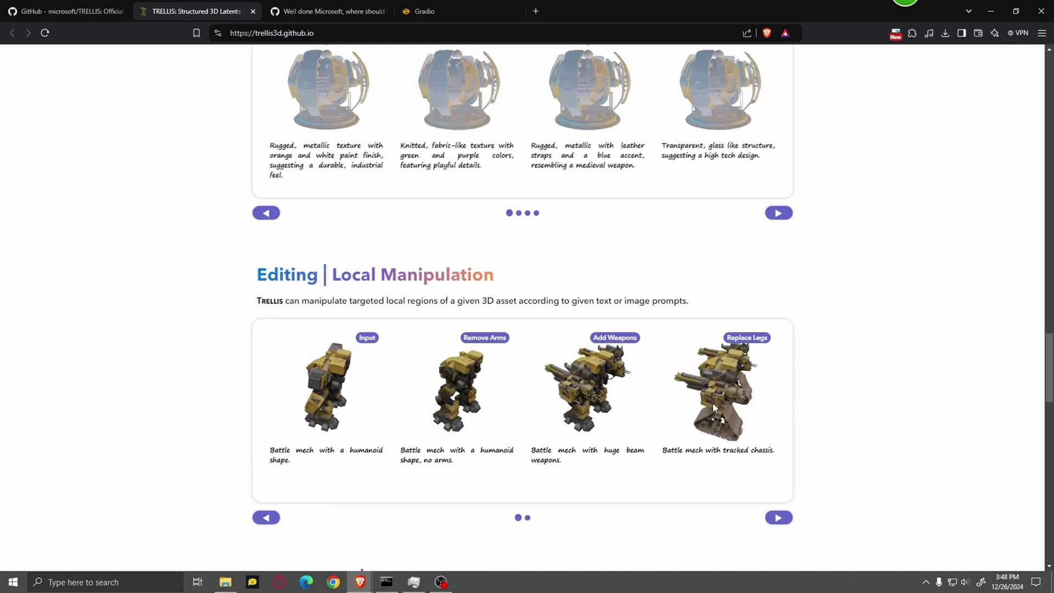
{"action": "scroll", "coordinate": [723, 379], "scroll_direction": "down", "scroll_amount": 2}
{"action": "left_click", "coordinate": [786, 409]}
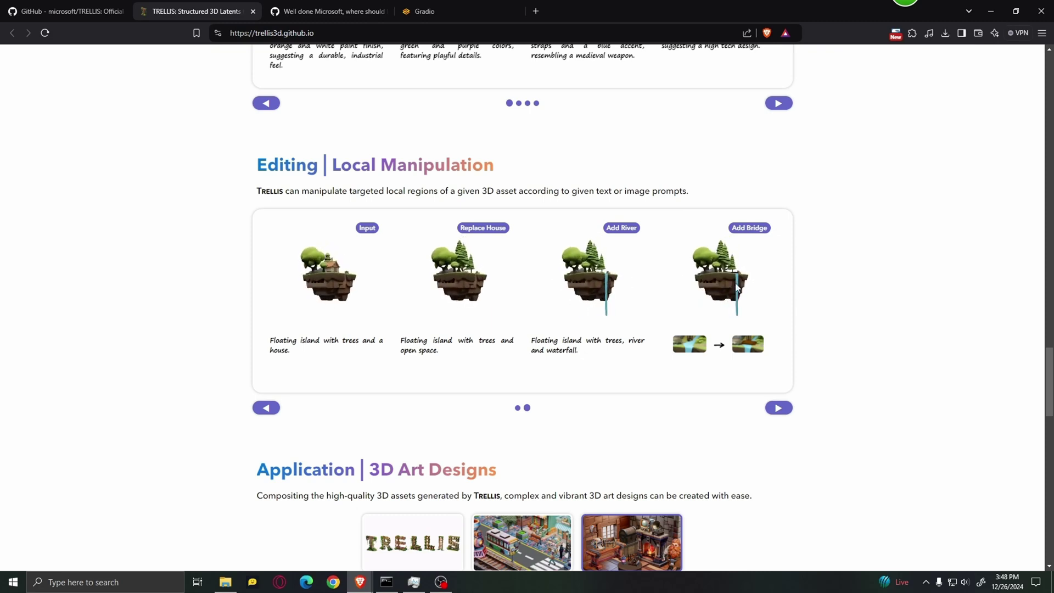
Select the Vibrant Street View scene under 3D Art Designs and watch its video in full screen
{"action": "scroll", "coordinate": [546, 345], "scroll_direction": "down", "scroll_amount": 4}
{"action": "left_click", "coordinate": [537, 341]}
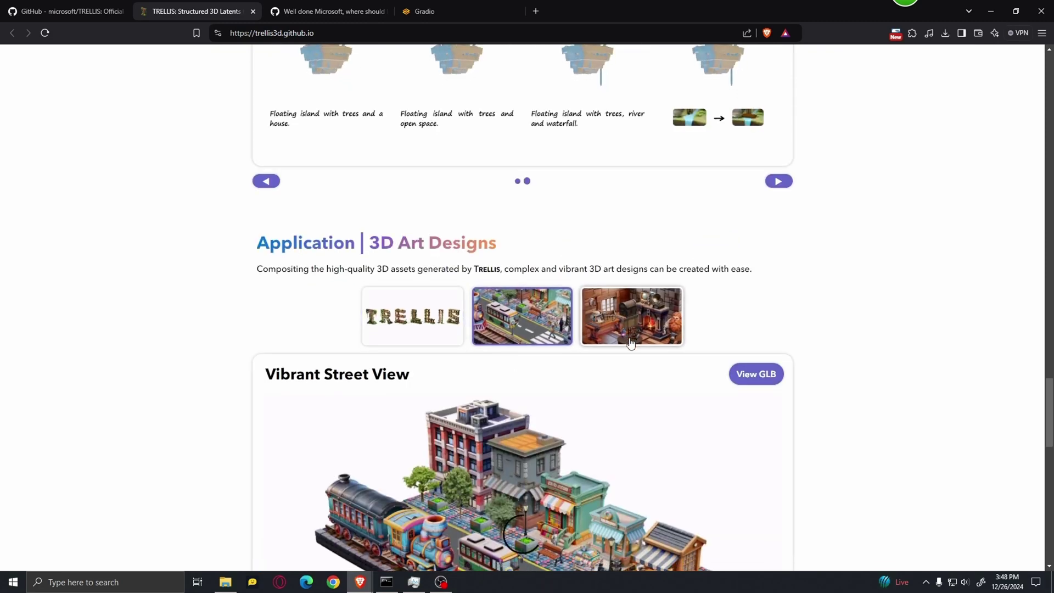
{"action": "scroll", "coordinate": [632, 343], "scroll_direction": "down", "scroll_amount": 3}
{"action": "left_click", "coordinate": [744, 503]}
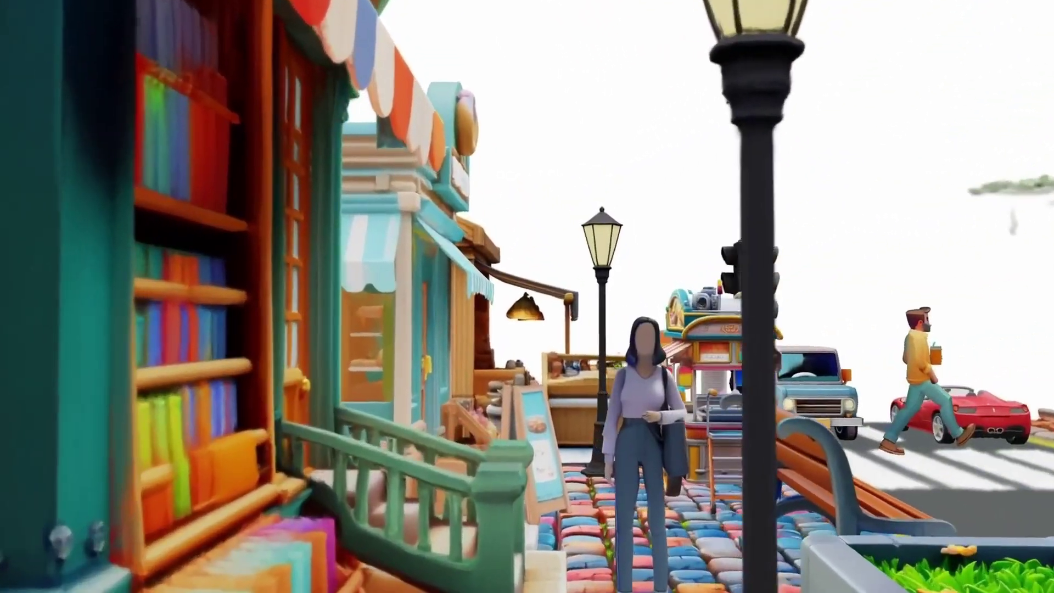
{"action": "mouse_move", "coordinate": [381, 330]}
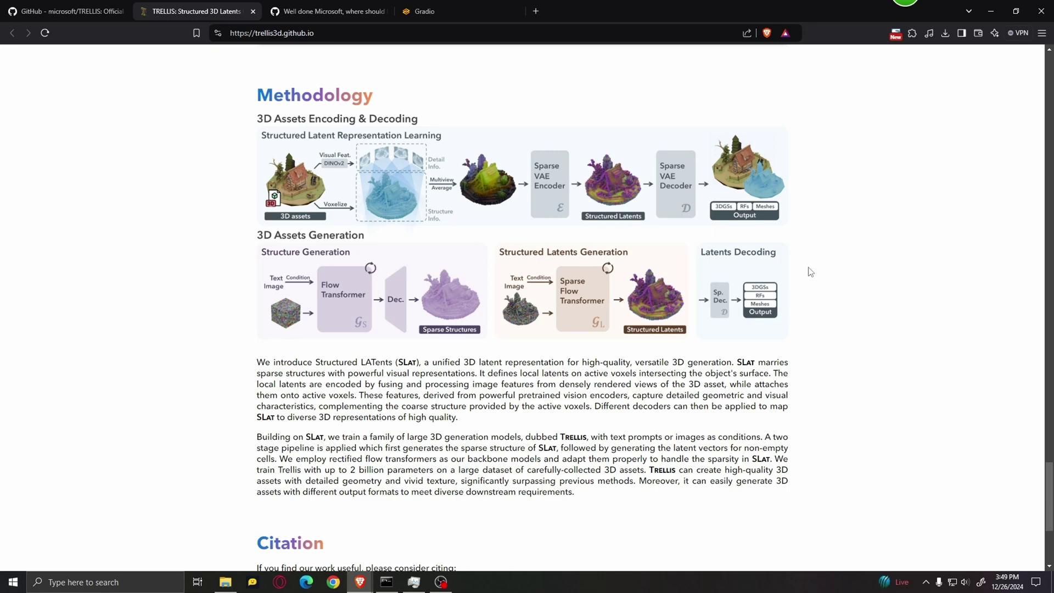
Switch to the TRELLIS GitHub repository and review the installation prerequisites in its README
{"action": "key", "text": "ctrl+shift+Tab"}
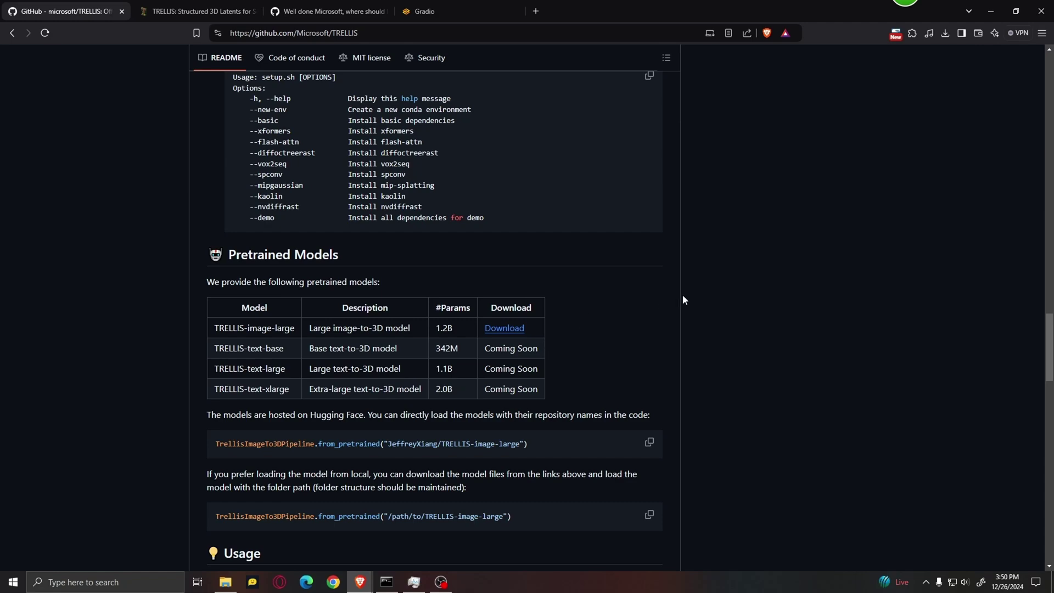
{"action": "scroll", "coordinate": [686, 297], "scroll_direction": "up", "scroll_amount": 10}
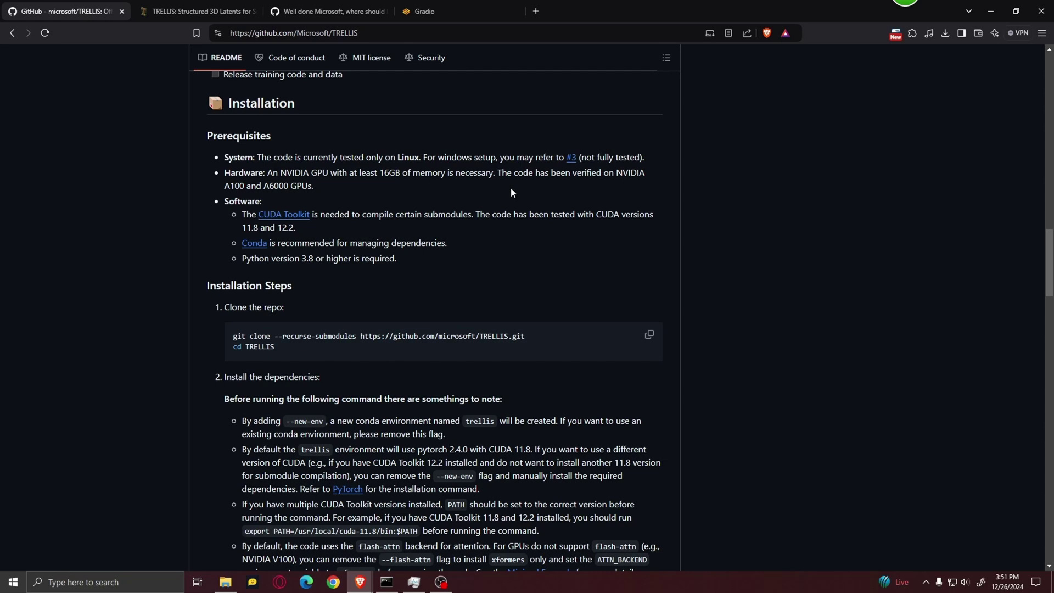
Return to the TRELLIS project page and rotate the battle mech model in the Image to 3D Asset preview
{"action": "key", "text": "ctrl+Tab"}
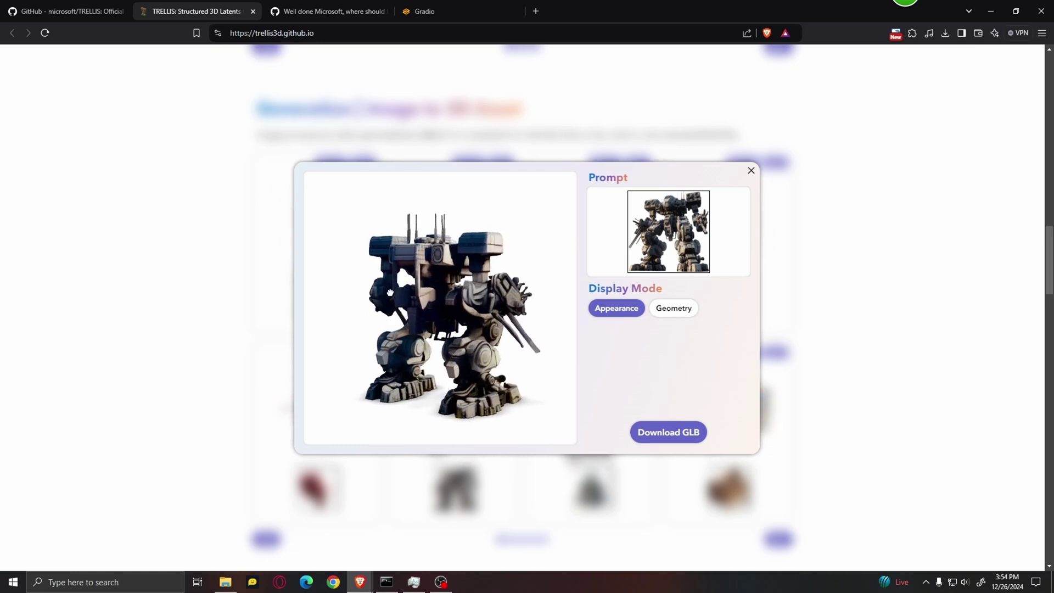
{"action": "left_click_drag", "start_coordinate": [387, 289], "coordinate": [492, 330]}
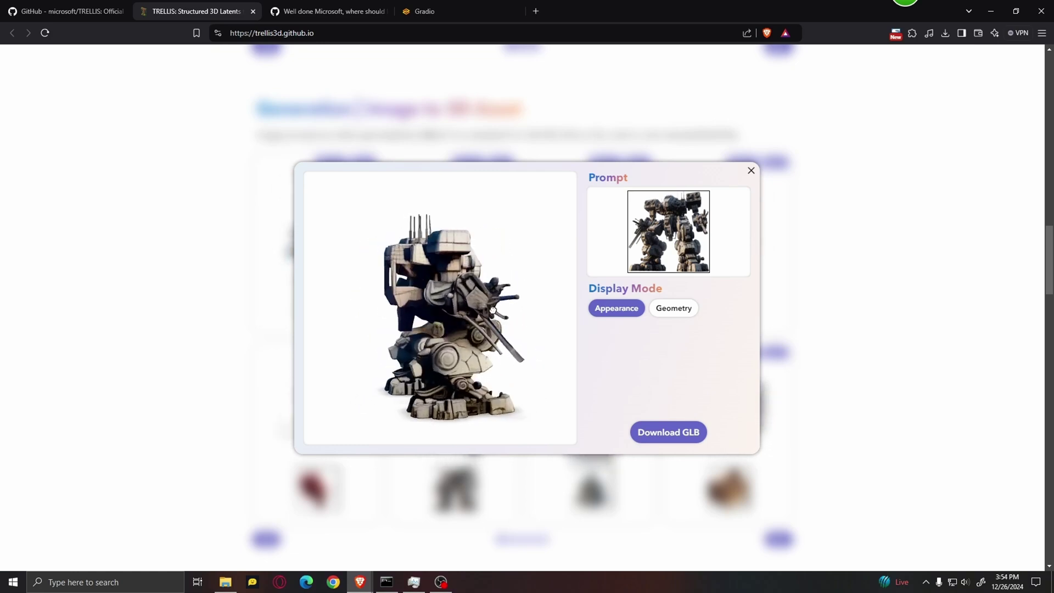
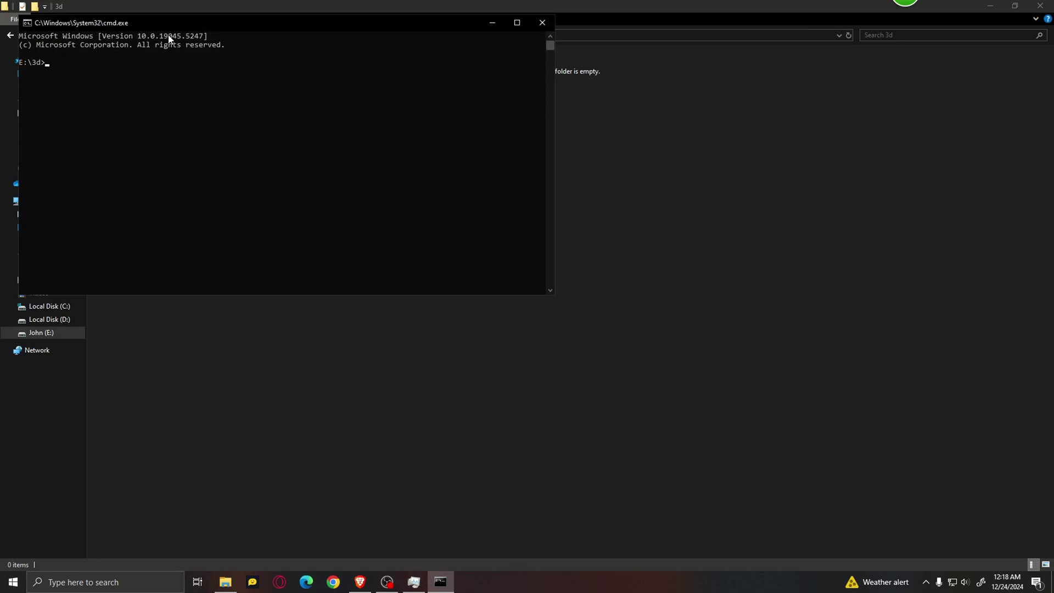
Copy the Windows installation commands from the GitHub issue comment and return to the command prompt in E:\3d
{"action": "left_click_drag", "start_coordinate": [175, 23], "coordinate": [460, 163]}
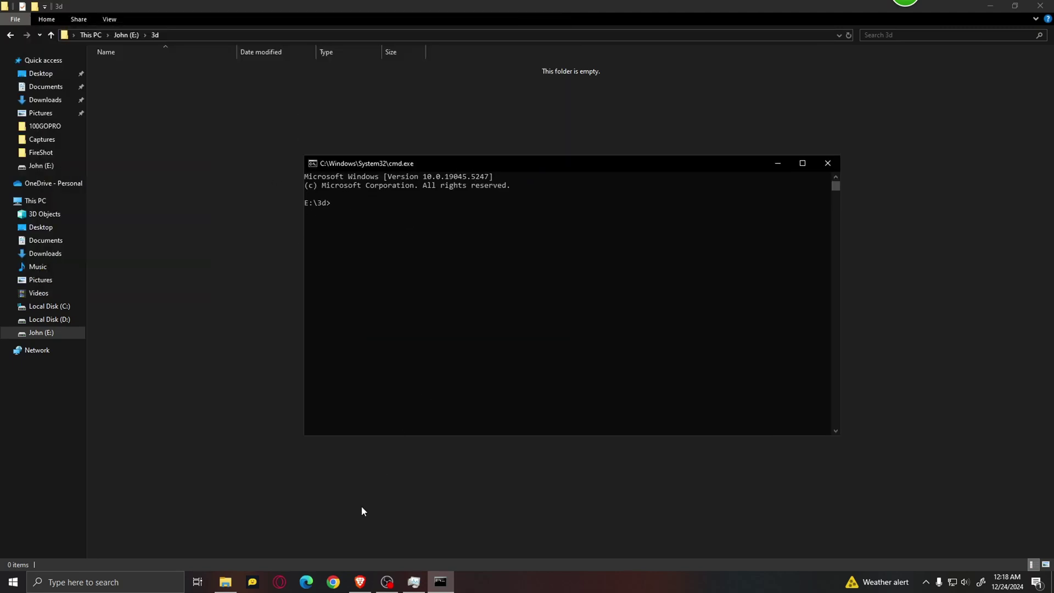
{"action": "left_click", "coordinate": [360, 582]}
{"action": "left_click", "coordinate": [662, 197]}
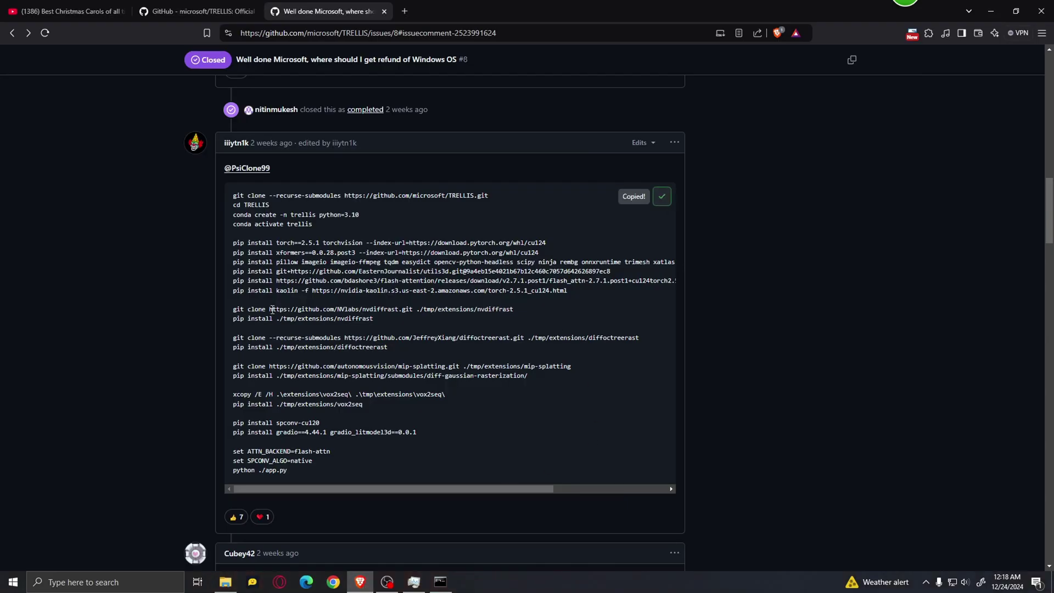
{"action": "key", "text": "alt+Tab"}
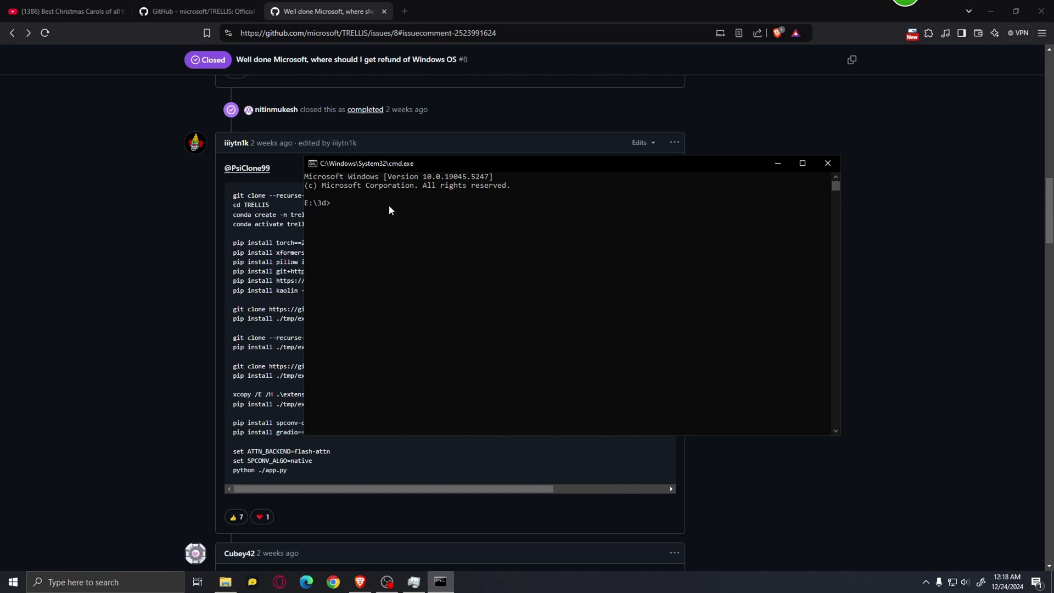
{"action": "left_click_drag", "start_coordinate": [507, 169], "coordinate": [463, 171]}
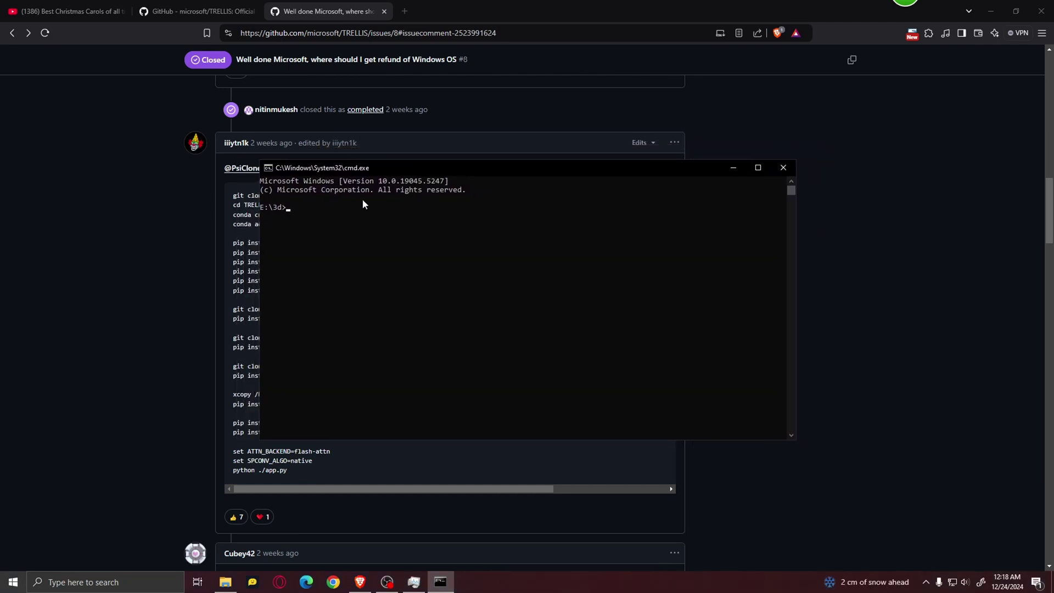
Review the full setup.sh dependency command in the TRELLIS README and go back to the issue with the Windows commands
{"action": "left_click", "coordinate": [194, 10]}
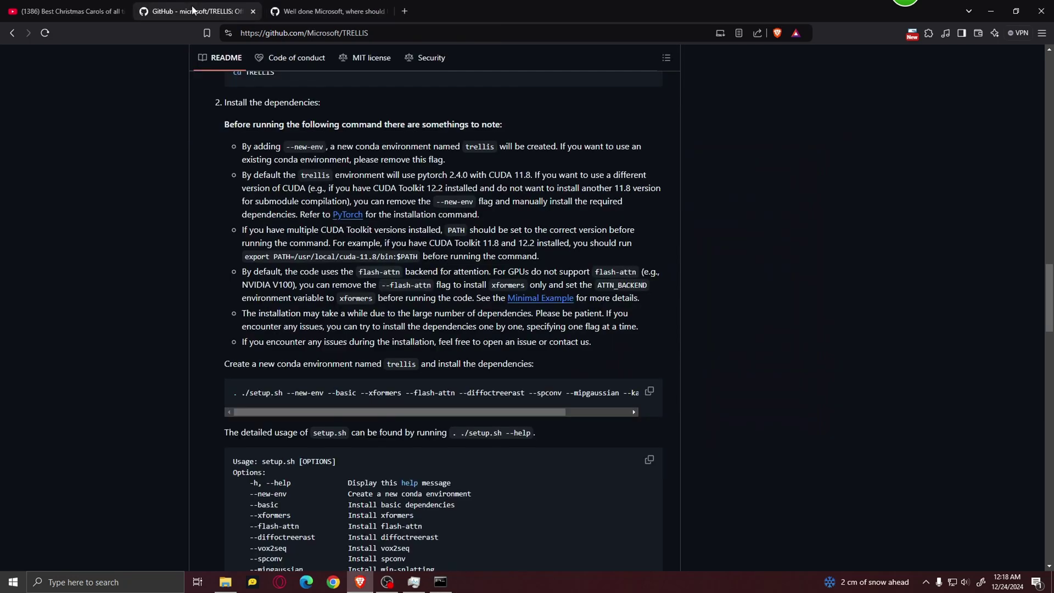
{"action": "scroll", "coordinate": [345, 328], "scroll_direction": "down", "scroll_amount": 3}
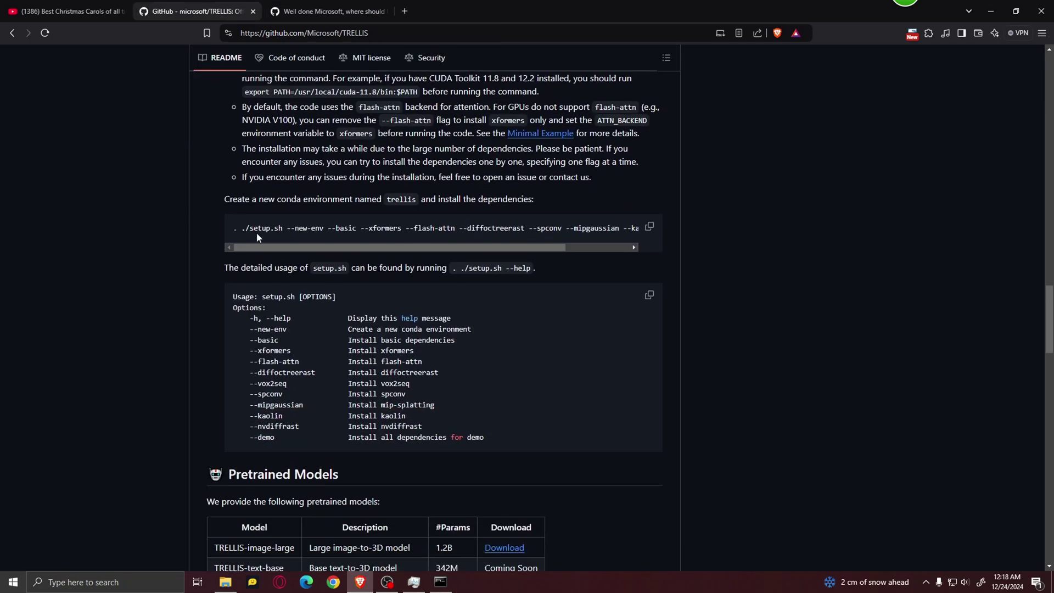
{"action": "left_click_drag", "start_coordinate": [457, 247], "coordinate": [369, 266]}
{"action": "left_click", "coordinate": [306, 6]}
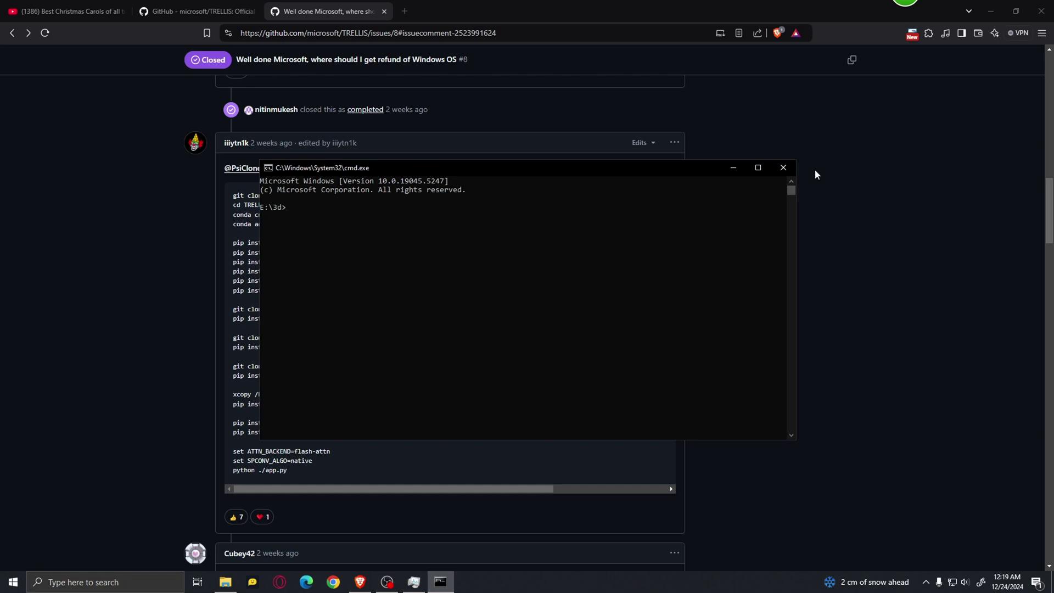
{"action": "left_click", "coordinate": [785, 171]}
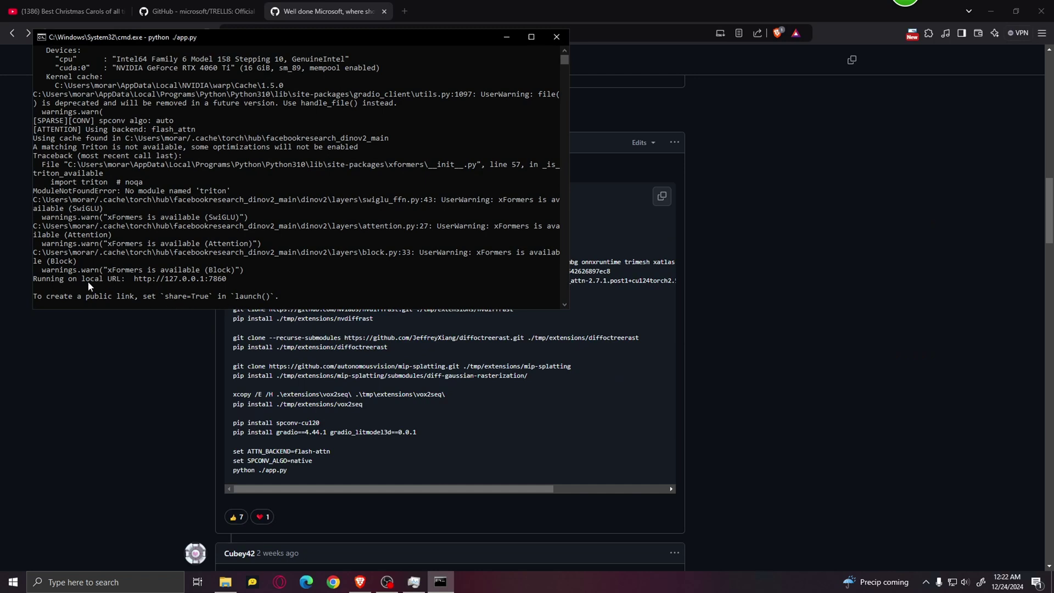
{"action": "left_click_drag", "start_coordinate": [226, 278], "coordinate": [137, 281]}
{"action": "right_click", "coordinate": [137, 281]}
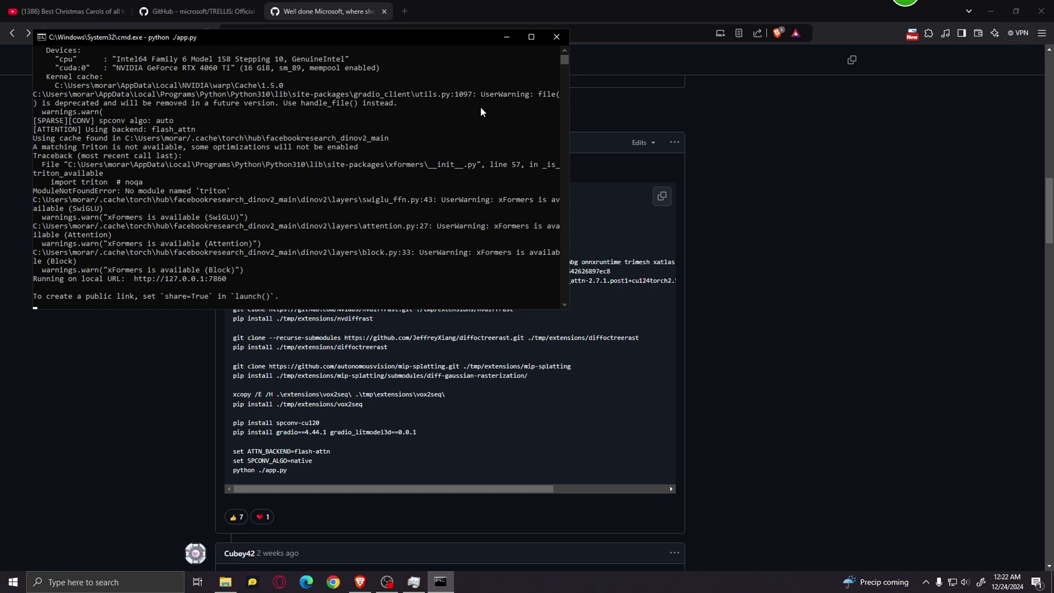
{"action": "left_click", "coordinate": [507, 37]}
{"action": "left_click", "coordinate": [405, 11]}
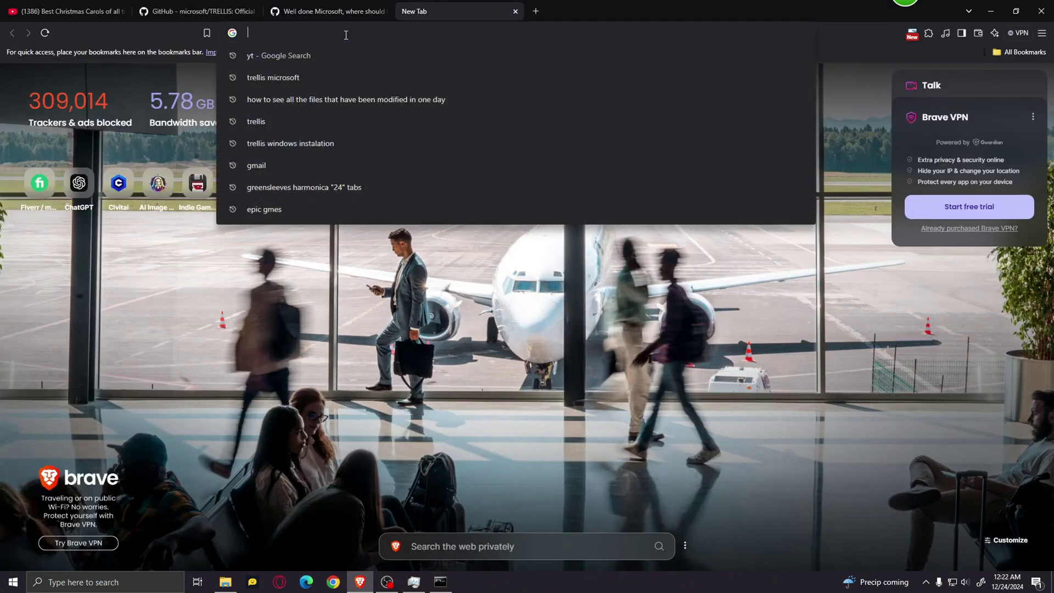
{"action": "key", "text": "ctrl+v"}
{"action": "key", "text": "Return"}
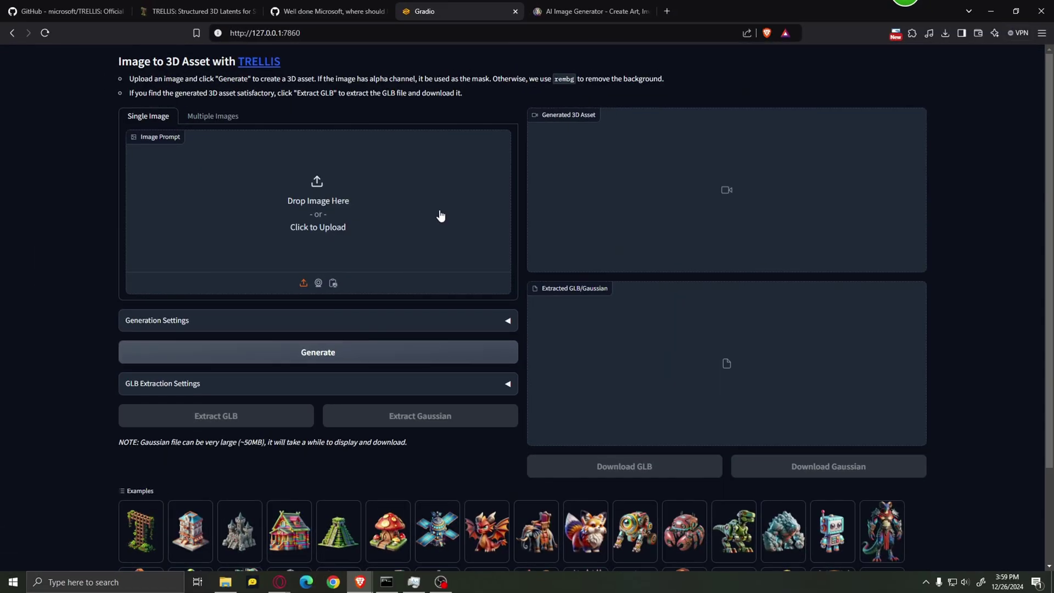
{"action": "scroll", "coordinate": [51, 329], "scroll_direction": "down", "scroll_amount": 1}
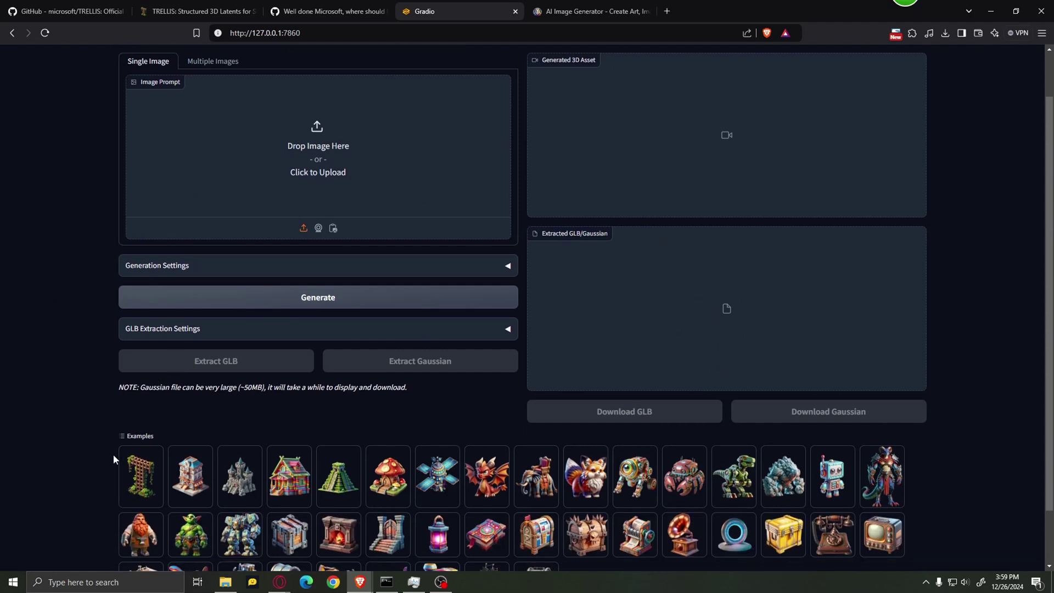
Load the red-bearded dwarf from the example images as the single image prompt
{"action": "scroll", "coordinate": [284, 497], "scroll_direction": "down", "scroll_amount": 1}
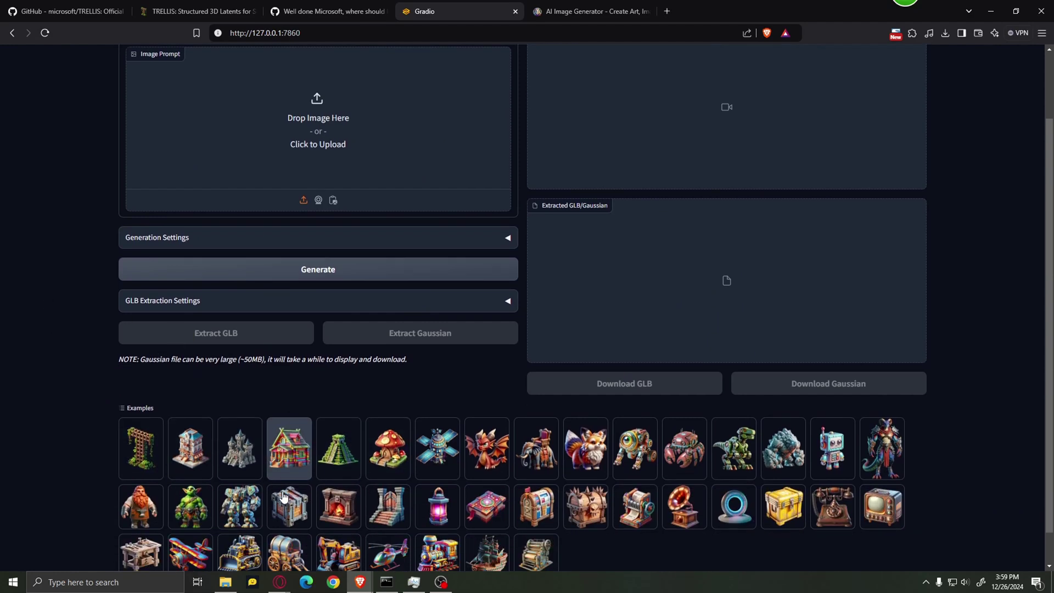
{"action": "scroll", "coordinate": [284, 496], "scroll_direction": "down", "scroll_amount": 1}
{"action": "left_click", "coordinate": [145, 488]}
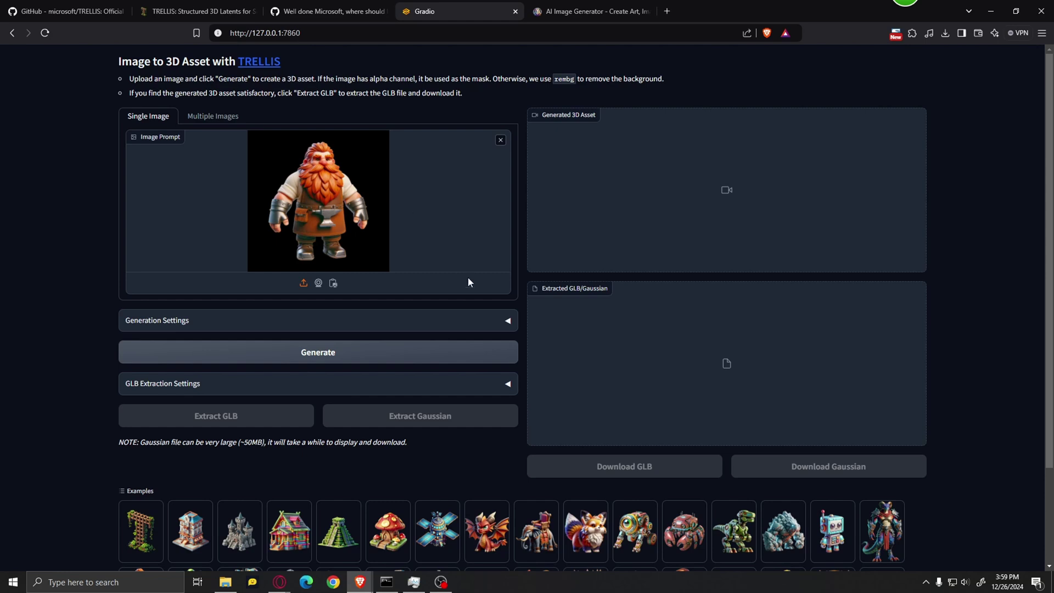
Review the seed, guidance strength, sampling steps and multi-image algorithm in the generation settings, and collapse them again
{"action": "left_click", "coordinate": [391, 322]}
{"action": "scroll", "coordinate": [426, 384], "scroll_direction": "down", "scroll_amount": 2}
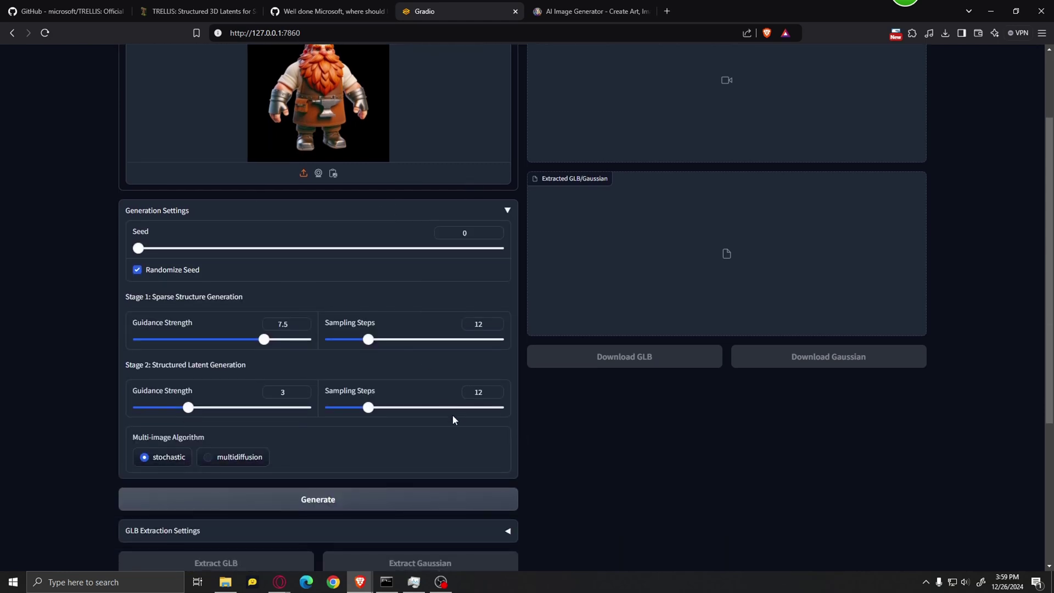
{"action": "left_click", "coordinate": [505, 217]}
{"action": "scroll", "coordinate": [438, 379], "scroll_direction": "up", "scroll_amount": 2}
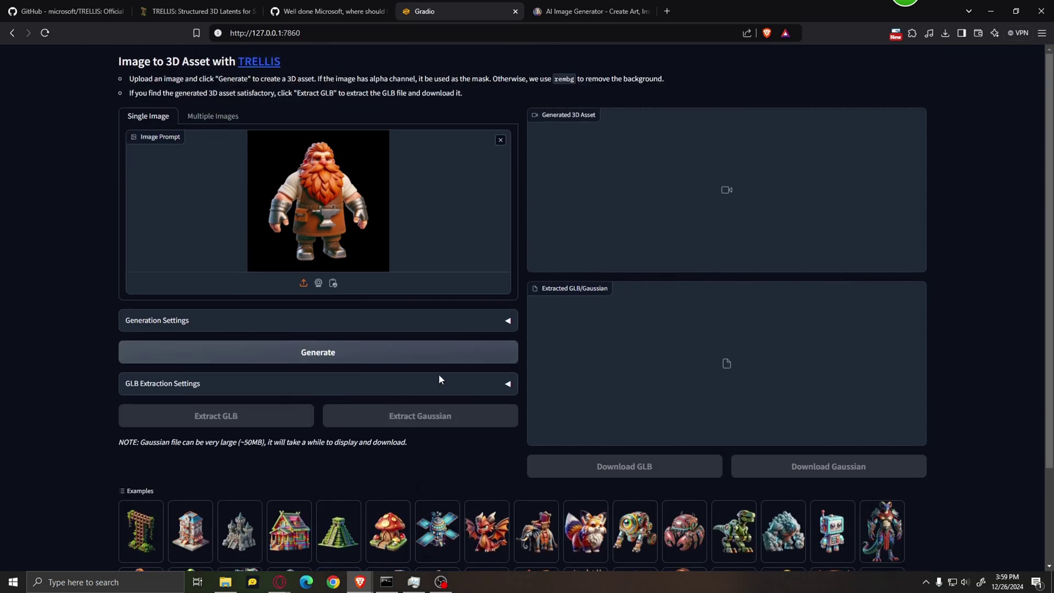
Generate the dwarf's 3D asset and view its preview video in full screen
{"action": "left_click", "coordinate": [406, 353]}
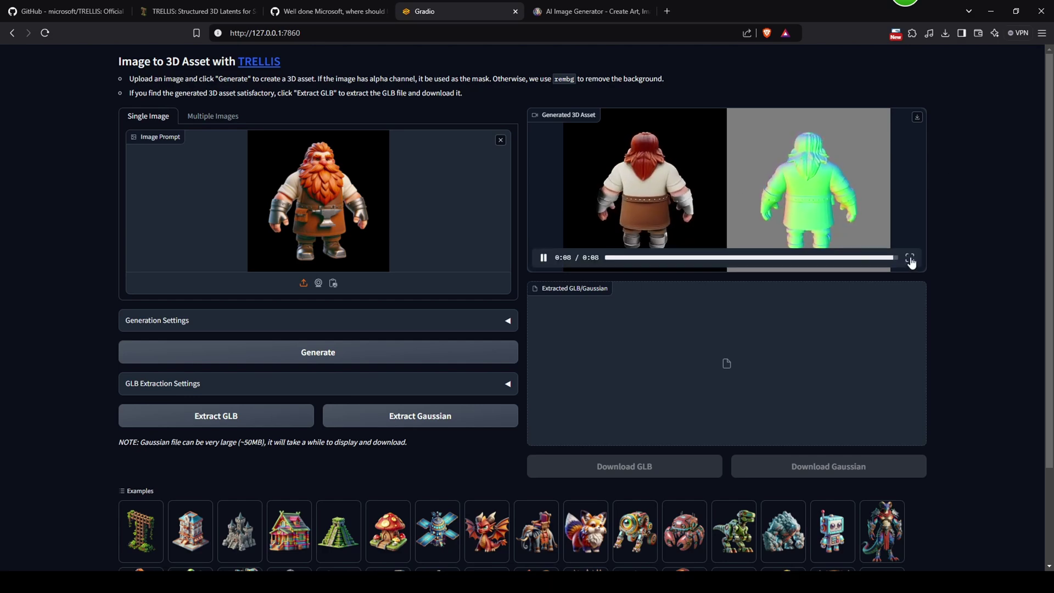
{"action": "left_click", "coordinate": [909, 259]}
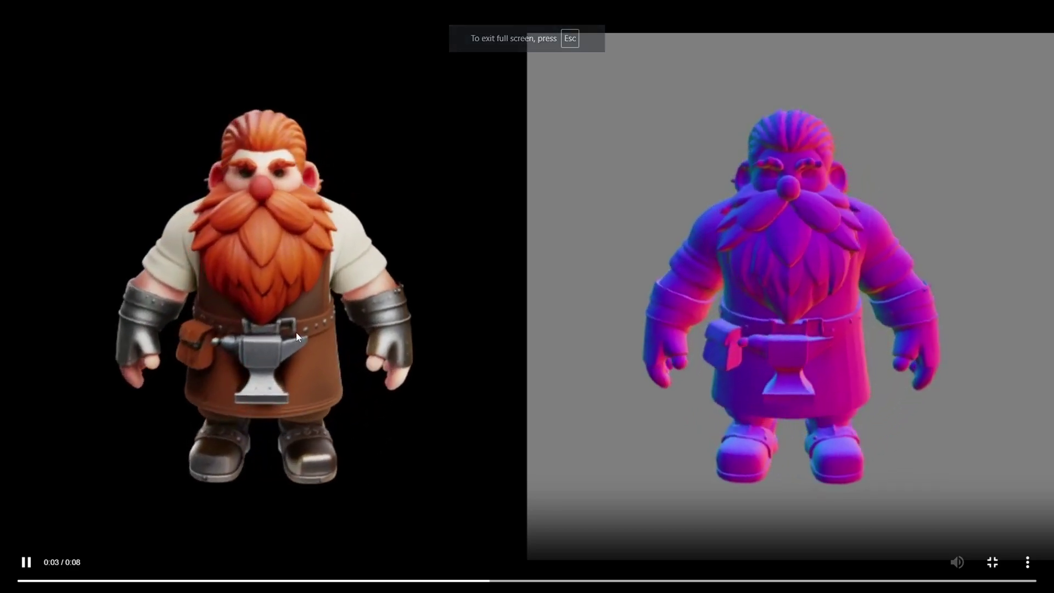
{"action": "key", "text": "Escape"}
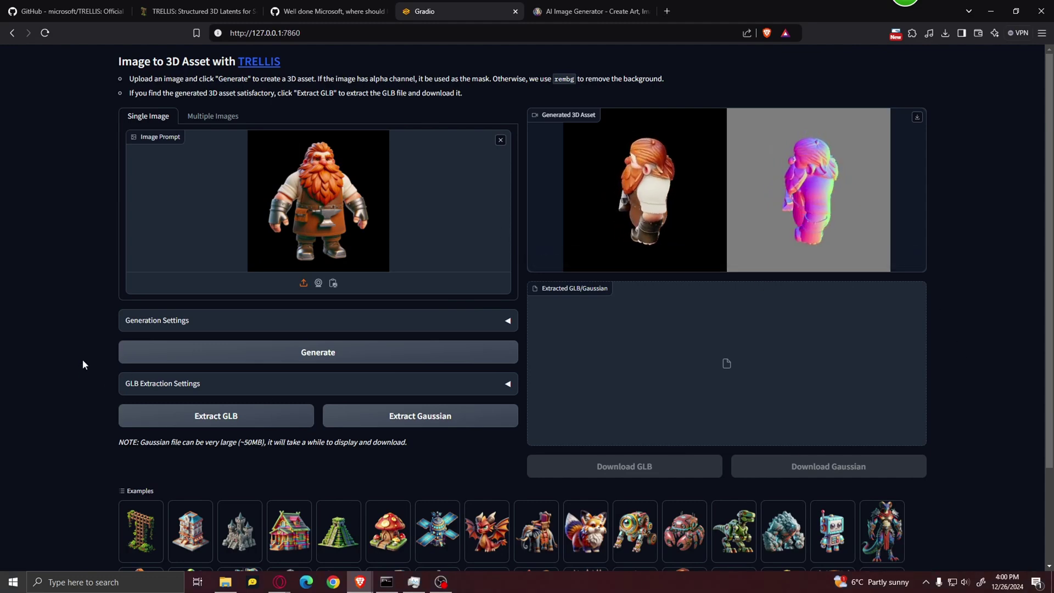
Set the texture size for GLB extraction to 2048
{"action": "scroll", "coordinate": [91, 368], "scroll_direction": "down", "scroll_amount": 1}
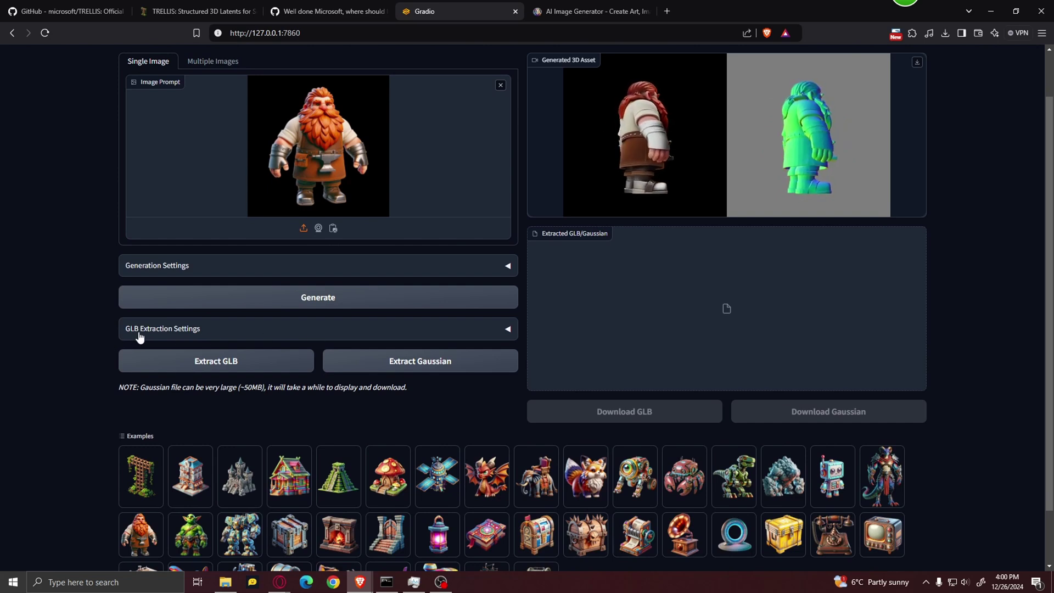
{"action": "left_click", "coordinate": [249, 333]}
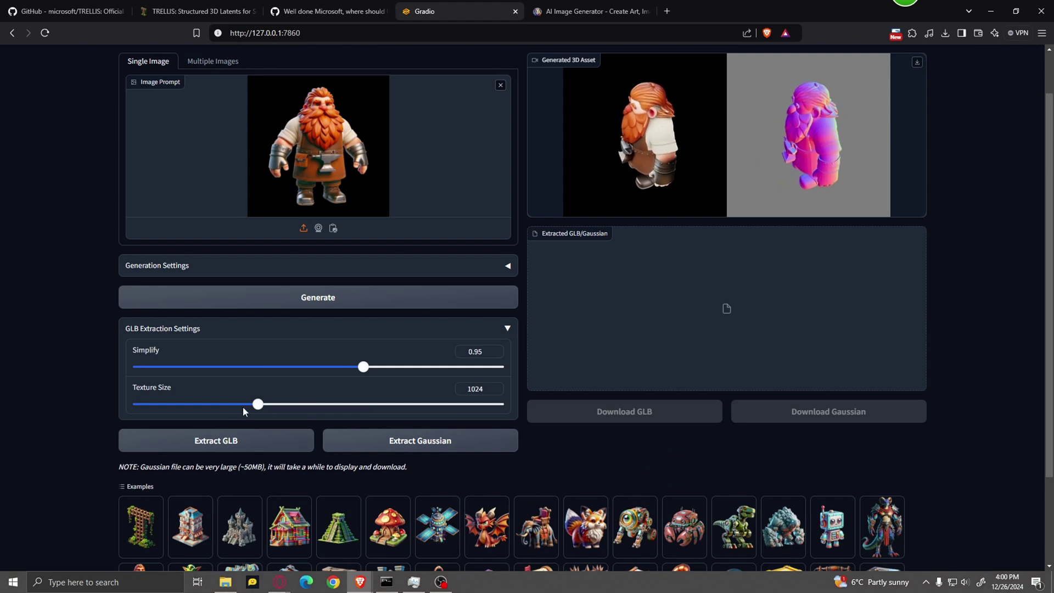
{"action": "left_click_drag", "start_coordinate": [258, 409], "coordinate": [501, 413]}
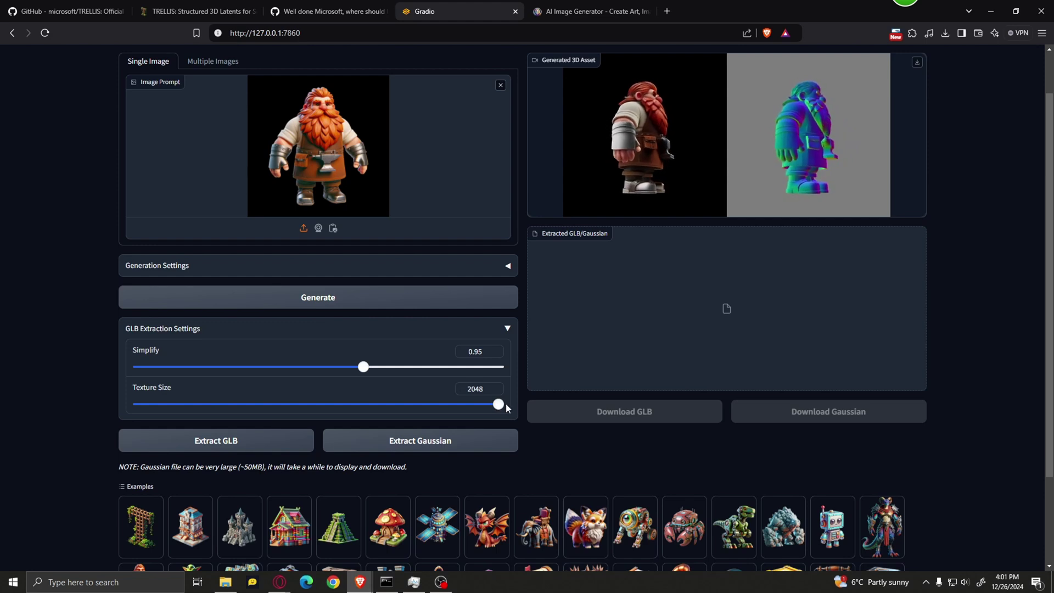
{"action": "left_click_drag", "start_coordinate": [503, 407], "coordinate": [292, 407]}
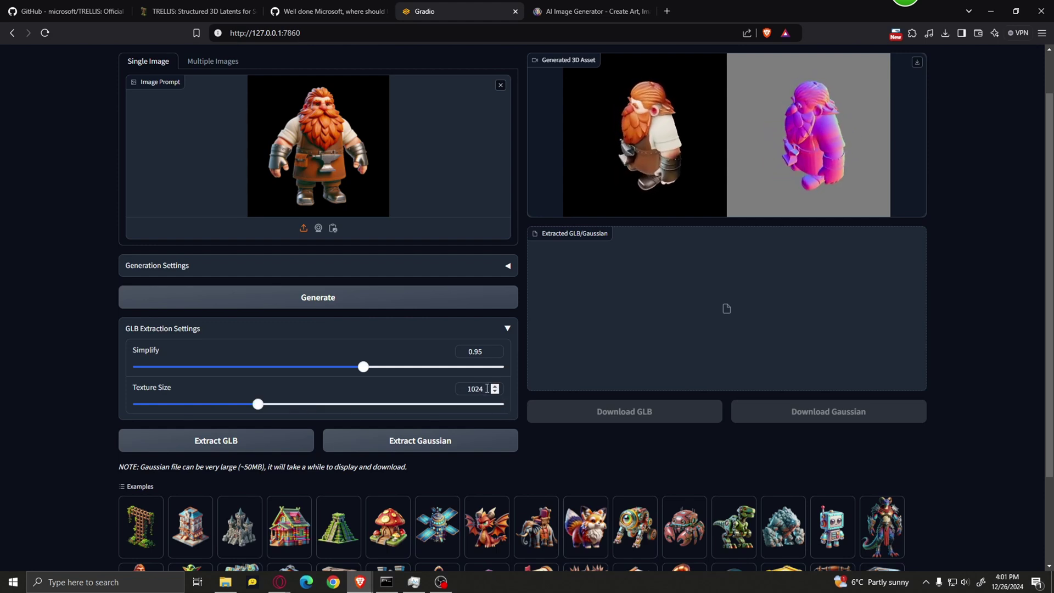
{"action": "key", "text": "End"}
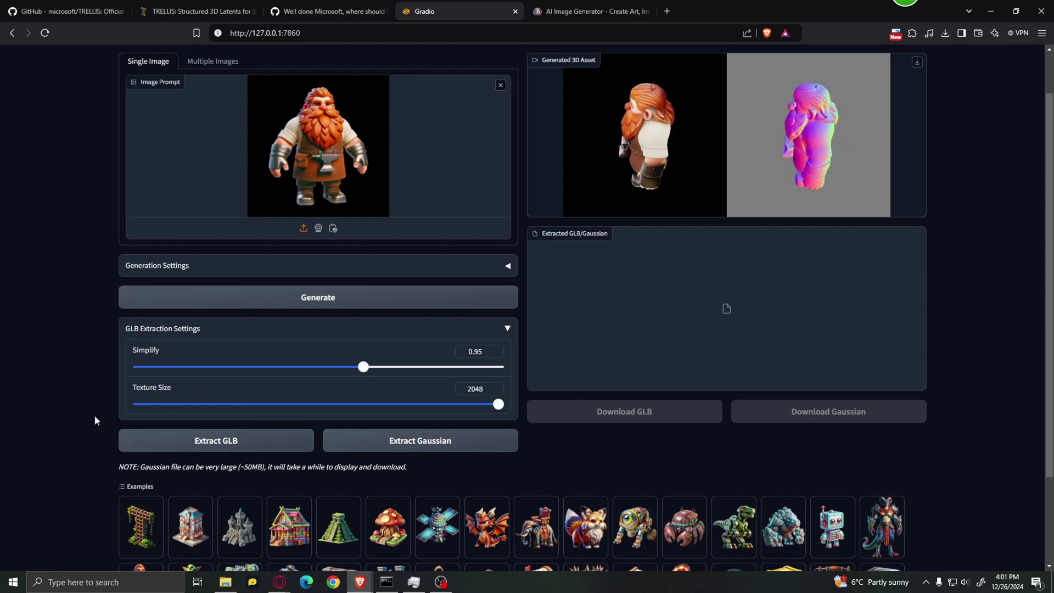
Extract the dwarf as a GLB and inspect the extracted model up close from different sides
{"action": "scroll", "coordinate": [94, 415], "scroll_direction": "down", "scroll_amount": 2}
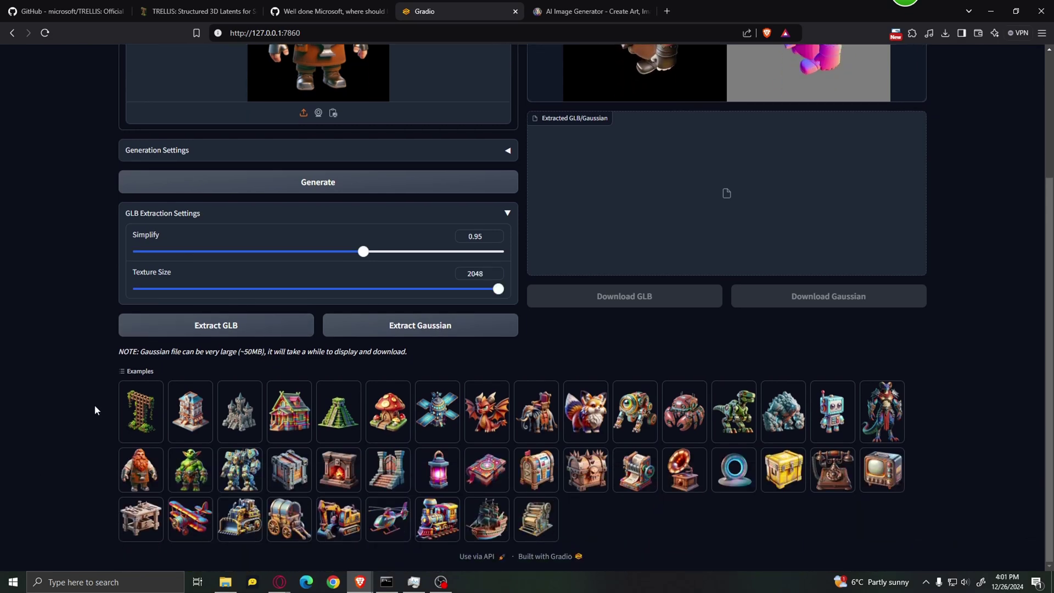
{"action": "left_click", "coordinate": [260, 328]}
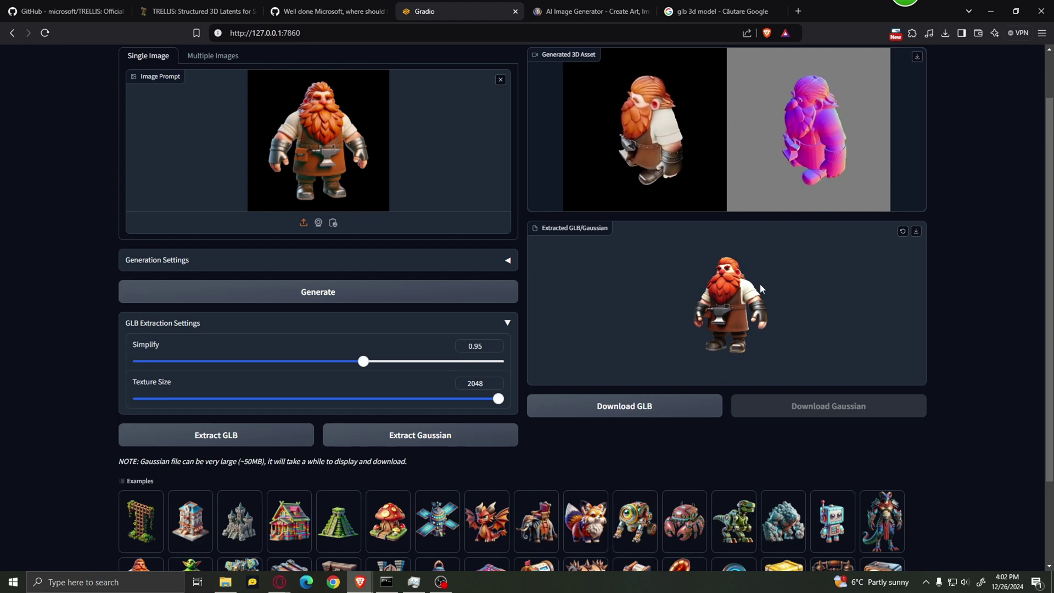
{"action": "scroll", "coordinate": [762, 283], "scroll_direction": "up", "scroll_amount": 5}
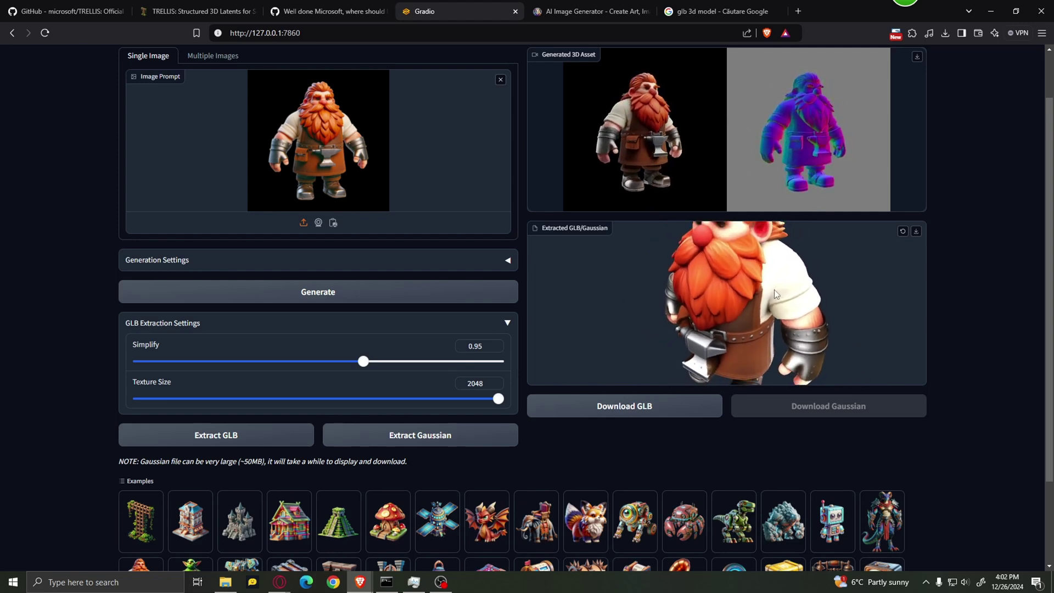
{"action": "scroll", "coordinate": [768, 291], "scroll_direction": "down", "scroll_amount": 3}
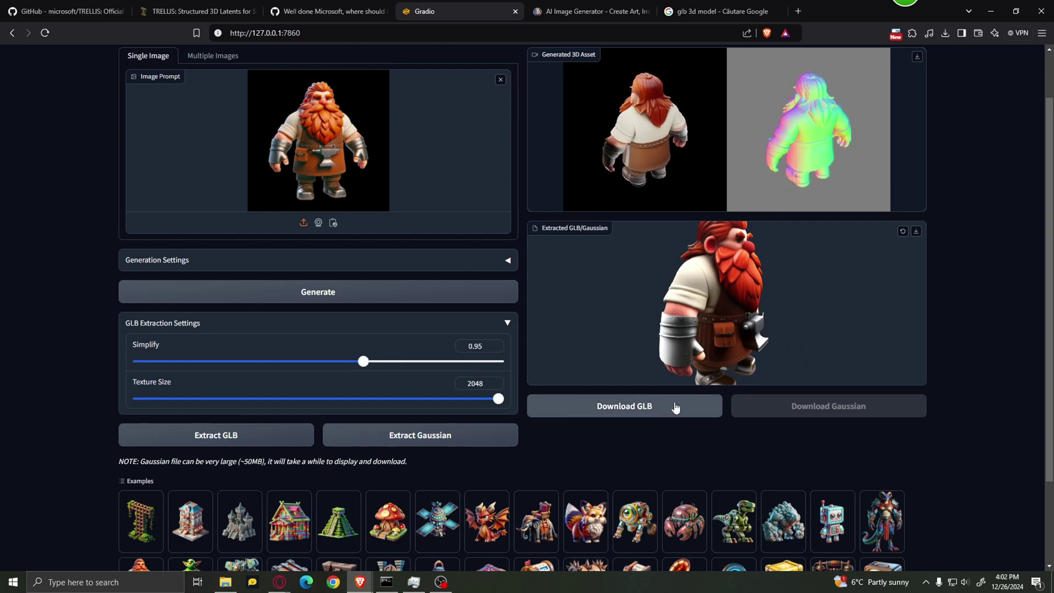
Download the extracted GLB into the Downloads folder under the file name dwarf
{"action": "left_click", "coordinate": [665, 415]}
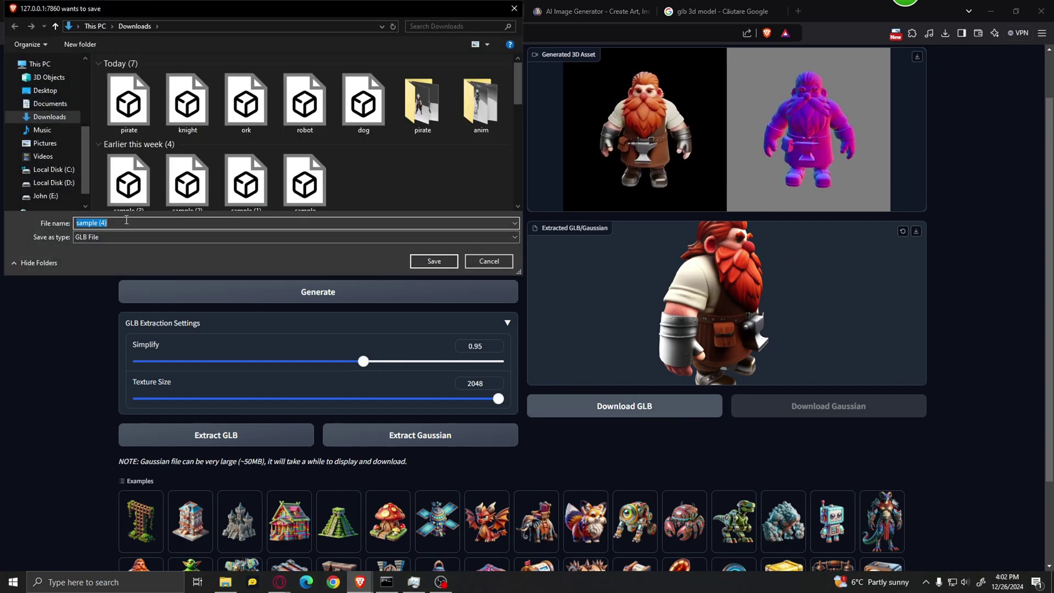
{"action": "type", "text": "dwarf"}
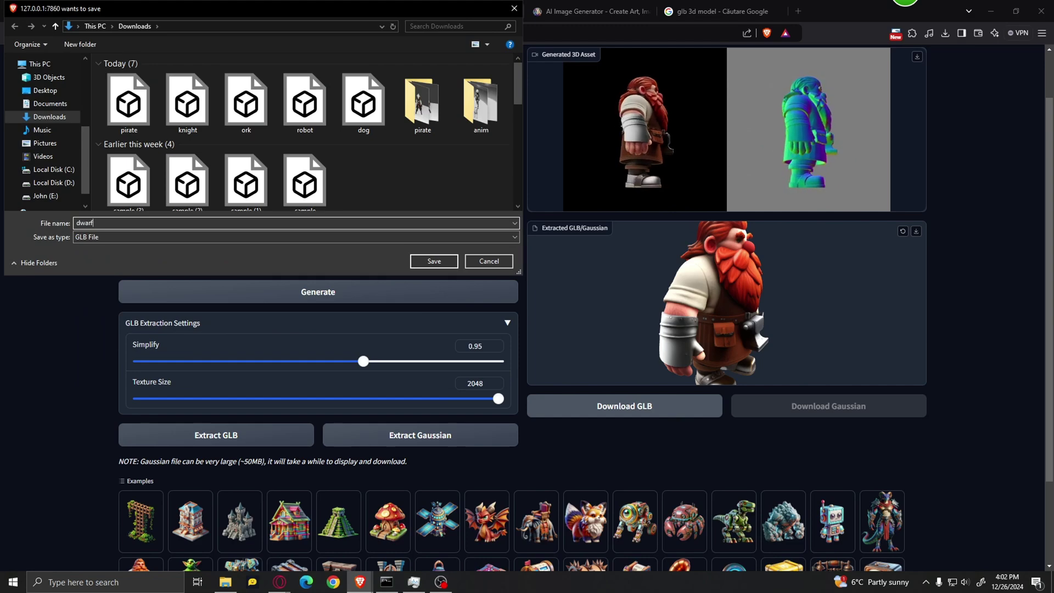
{"action": "left_click", "coordinate": [443, 262]}
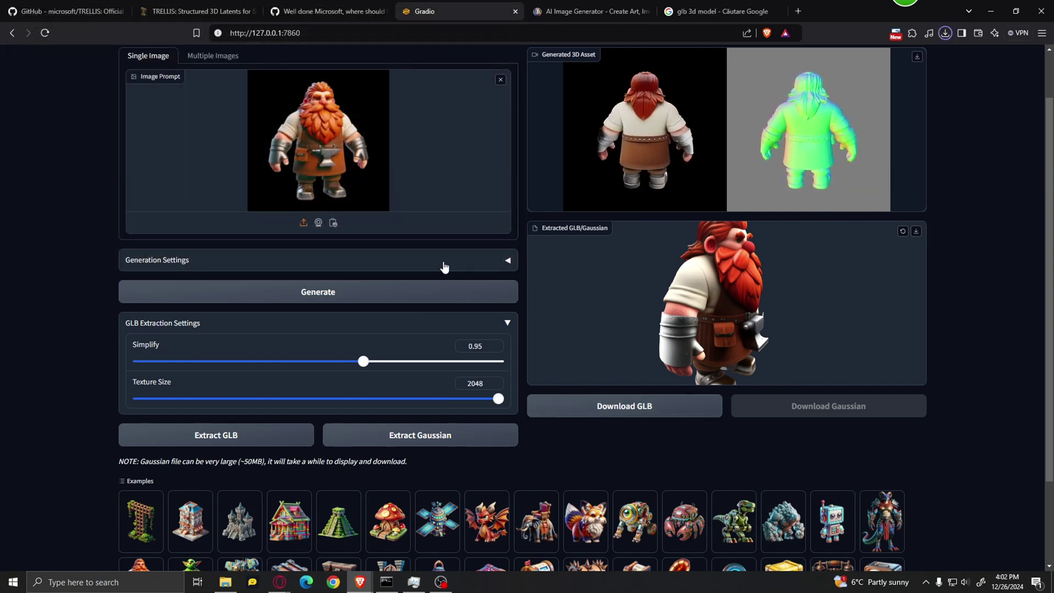
{"action": "left_click", "coordinate": [971, 58]}
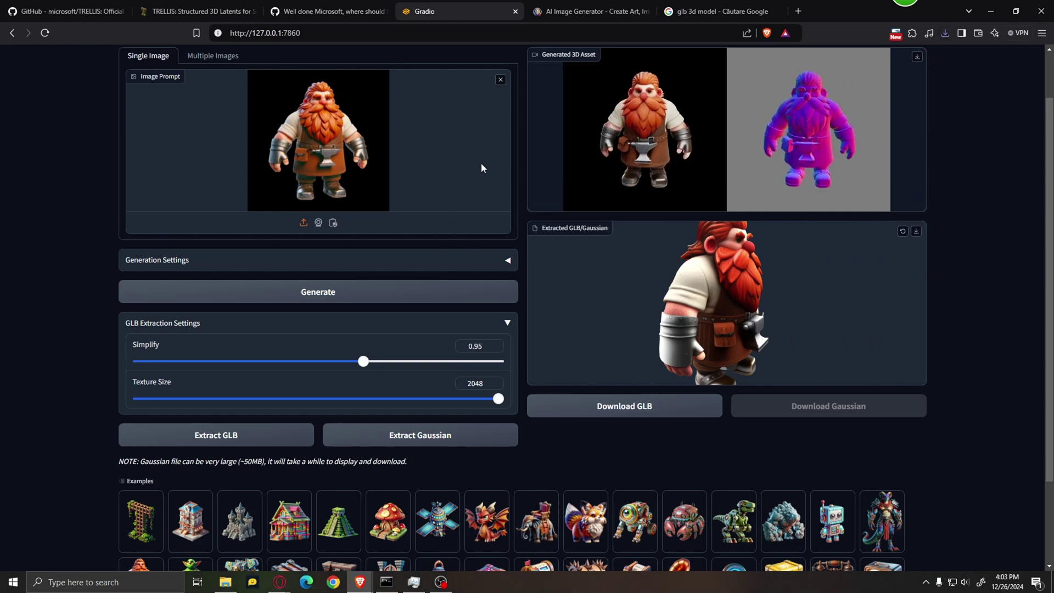
Switch to Leonardo.Ai in Opera GX and open its Flow State image generator
{"action": "scroll", "coordinate": [481, 163], "scroll_direction": "up", "scroll_amount": 1}
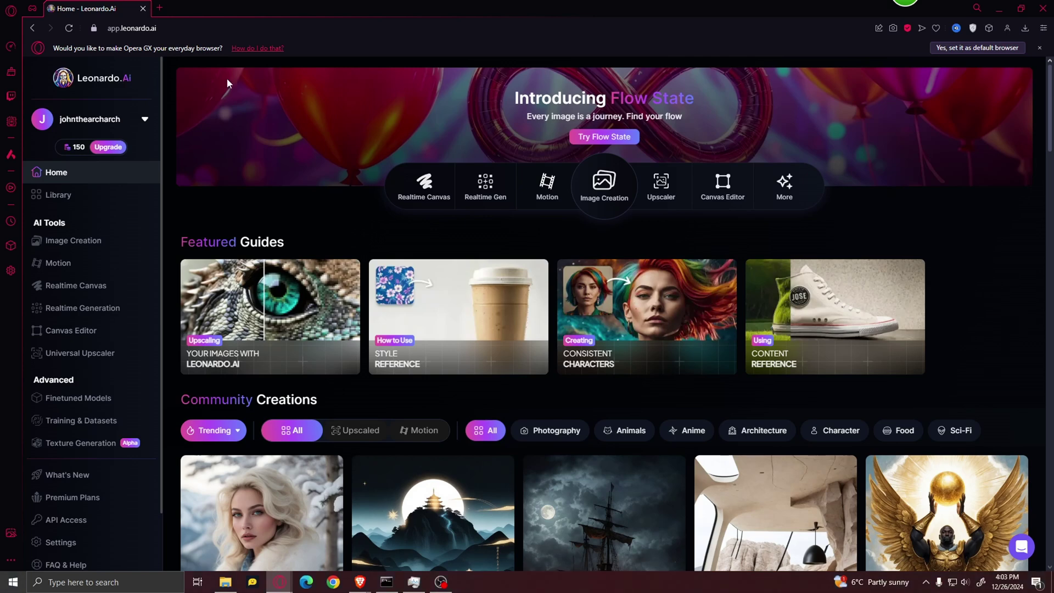
{"action": "left_click", "coordinate": [598, 137]}
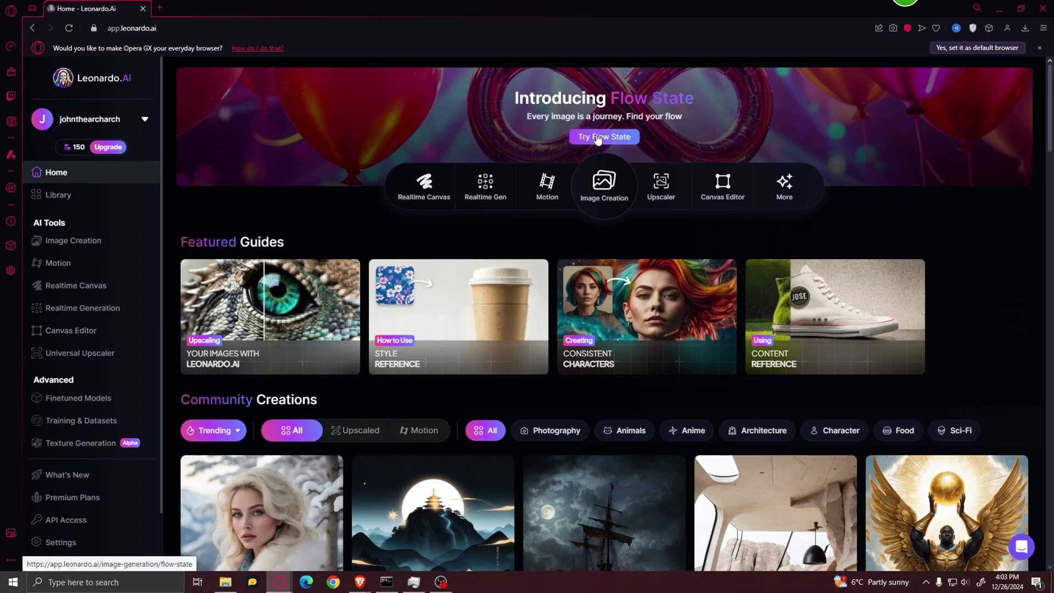
{"action": "key", "text": "alt+Left"}
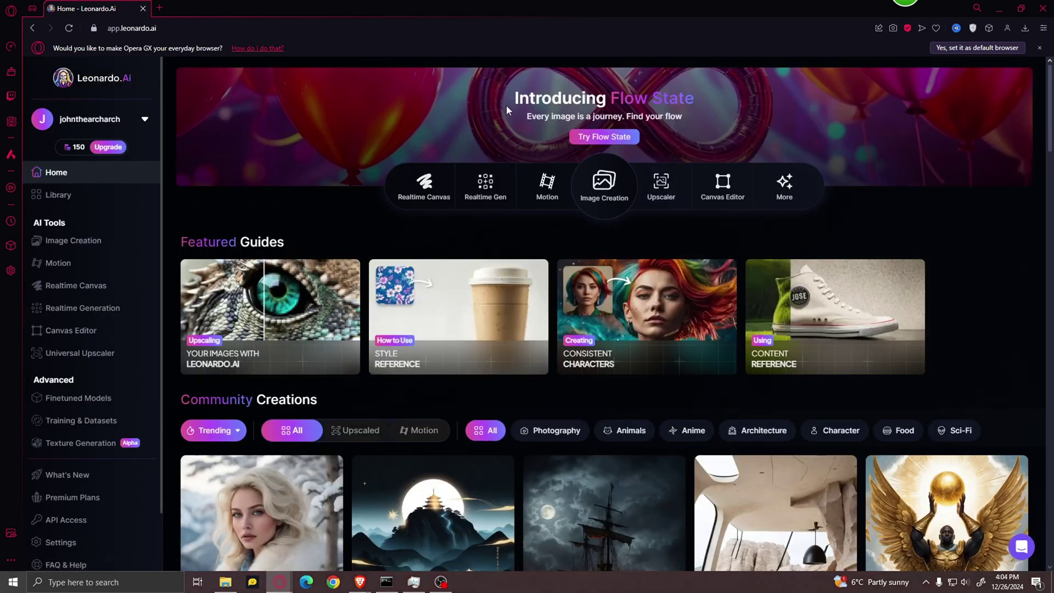
{"action": "left_click", "coordinate": [606, 138]}
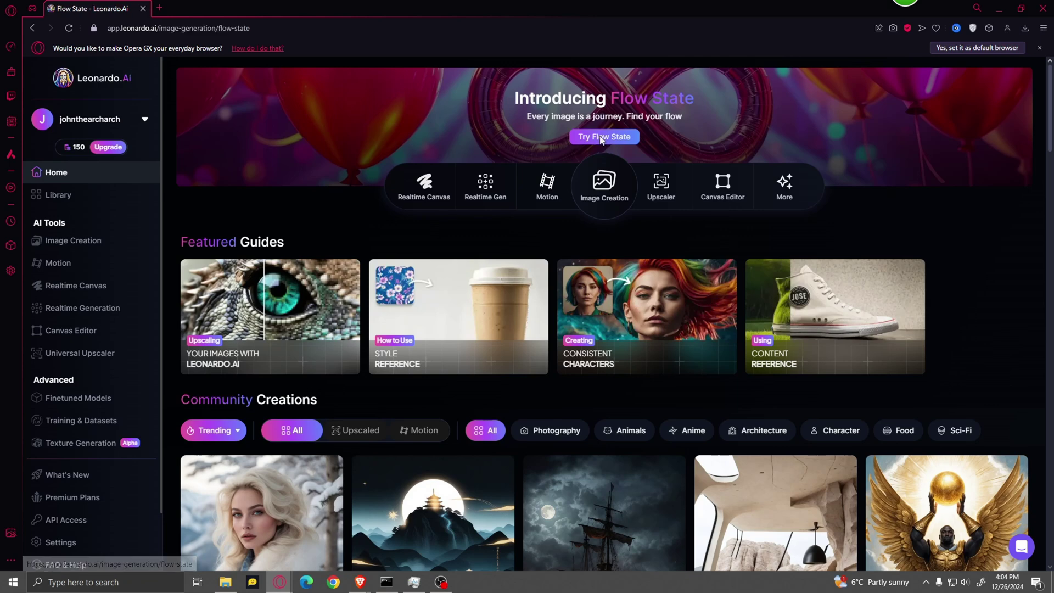
Generate Flow State images from the prompt "an alien cat, 3d render, full body, black background"
{"action": "left_click", "coordinate": [321, 112]}
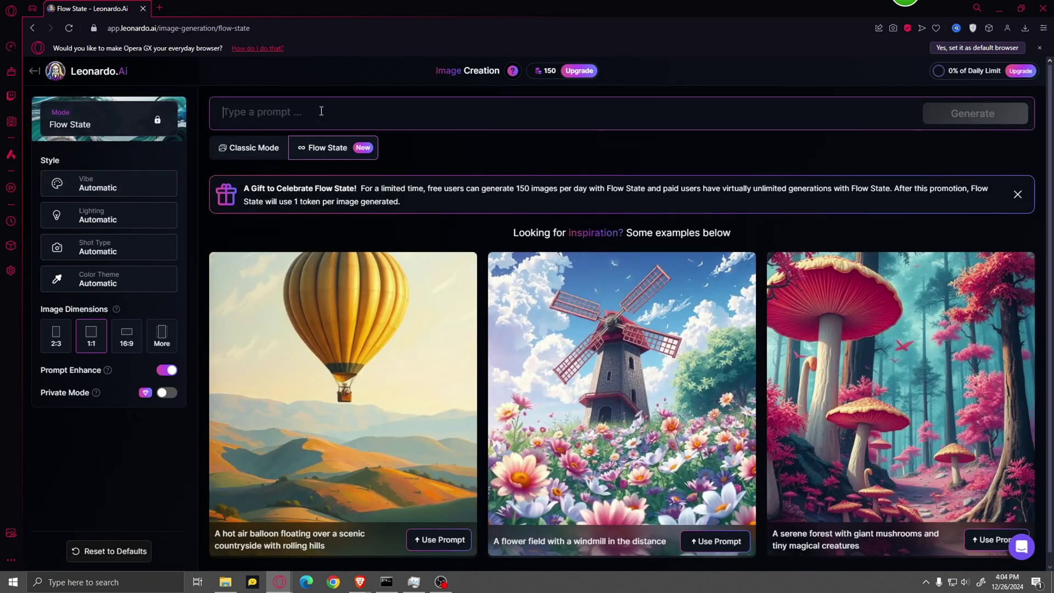
{"action": "type", "text": "an alien cat, 3d render, full body, black background"}
{"action": "left_click", "coordinate": [973, 113]}
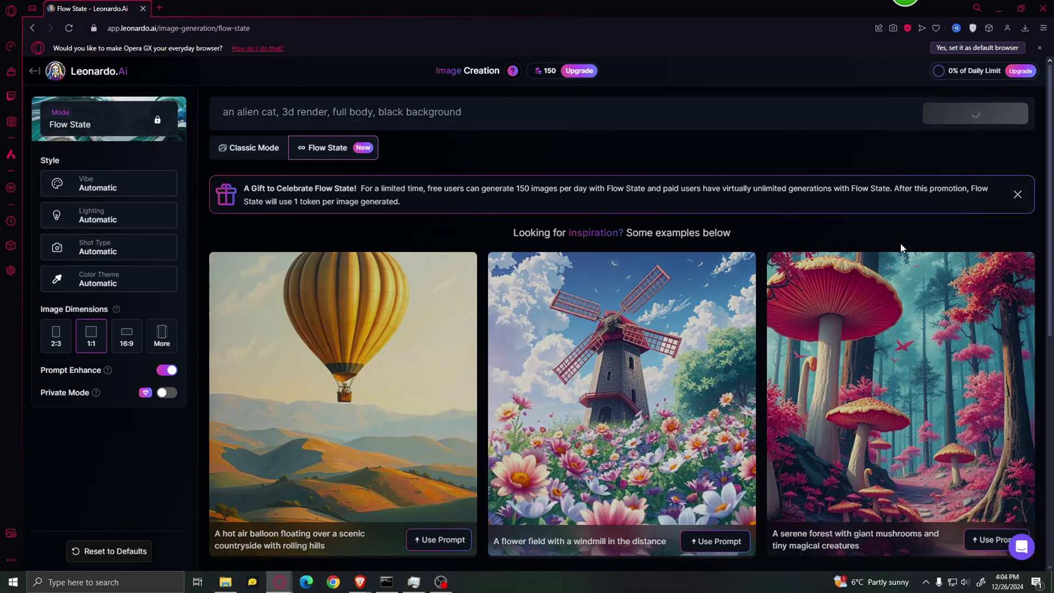
Look over the first alien cat images and the prompt wording, and dismiss the style fine-tuning tip
{"action": "scroll", "coordinate": [599, 187], "scroll_direction": "down", "scroll_amount": 3}
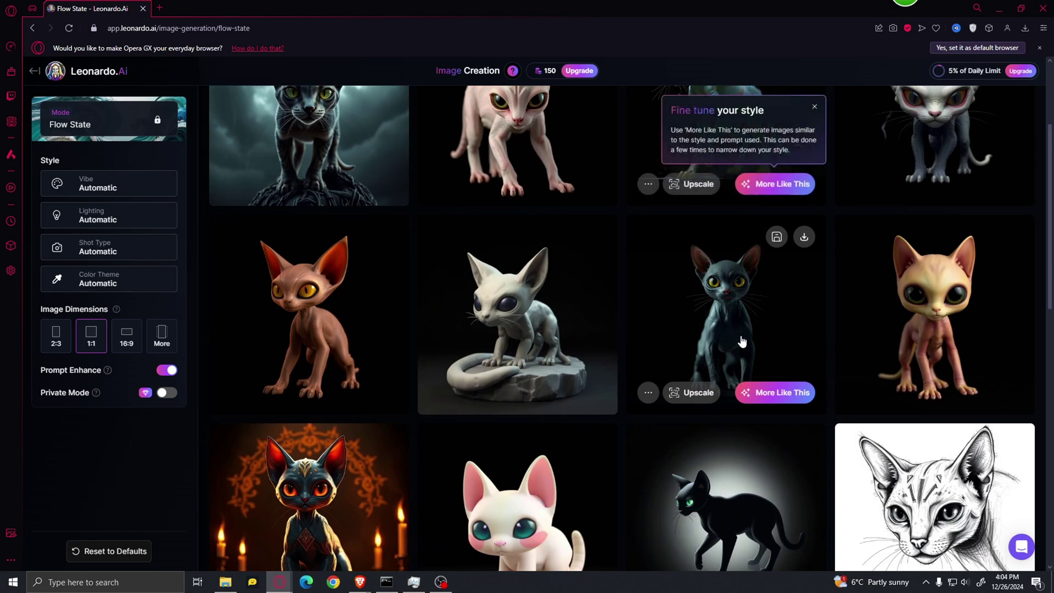
{"action": "scroll", "coordinate": [494, 247], "scroll_direction": "up", "scroll_amount": 3}
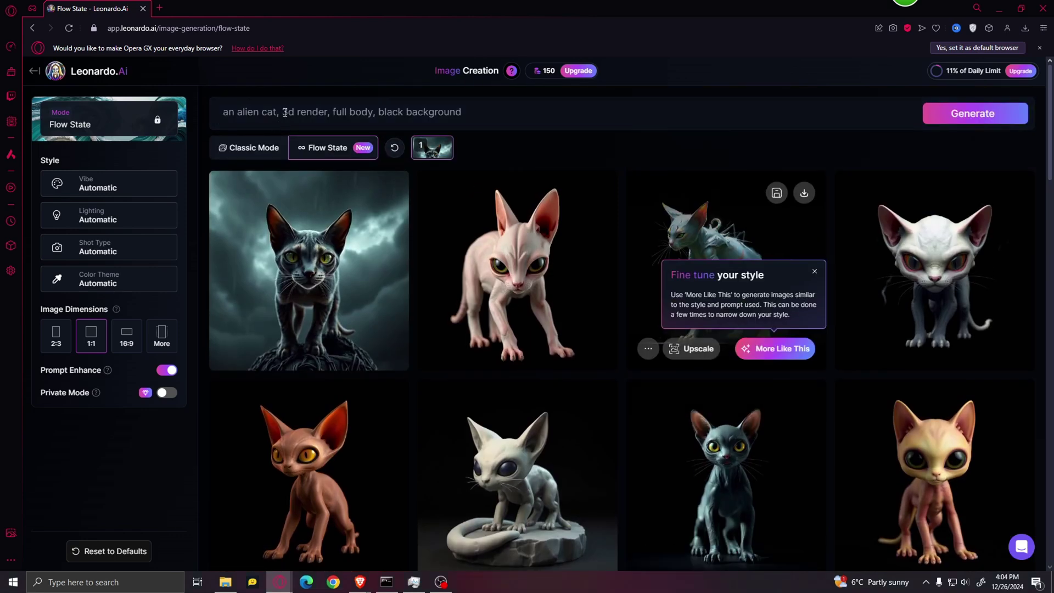
{"action": "left_click_drag", "start_coordinate": [282, 110], "coordinate": [321, 112]}
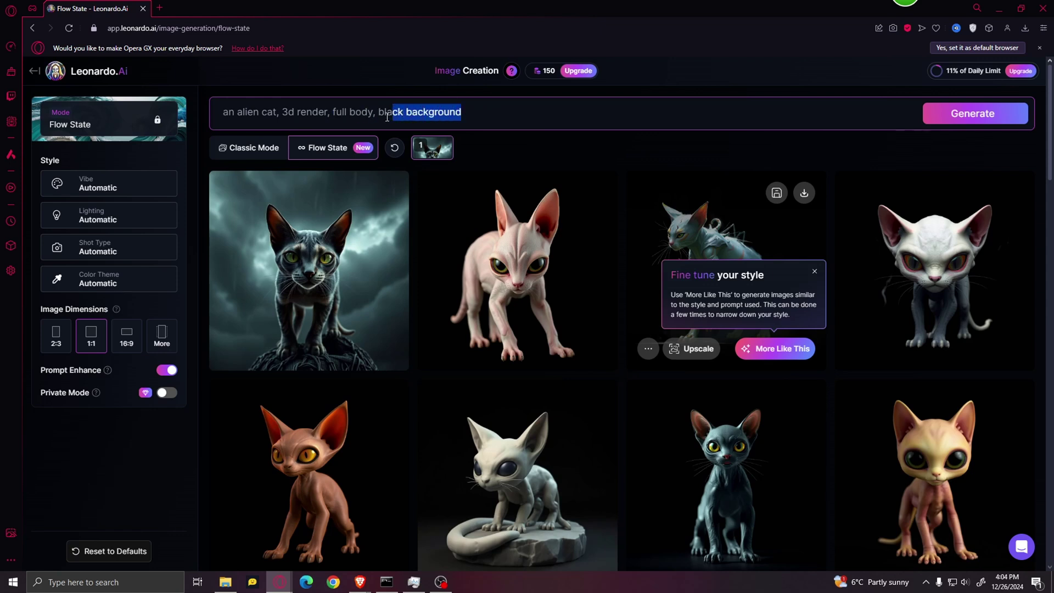
{"action": "left_click", "coordinate": [509, 155]}
{"action": "left_click", "coordinate": [811, 273]}
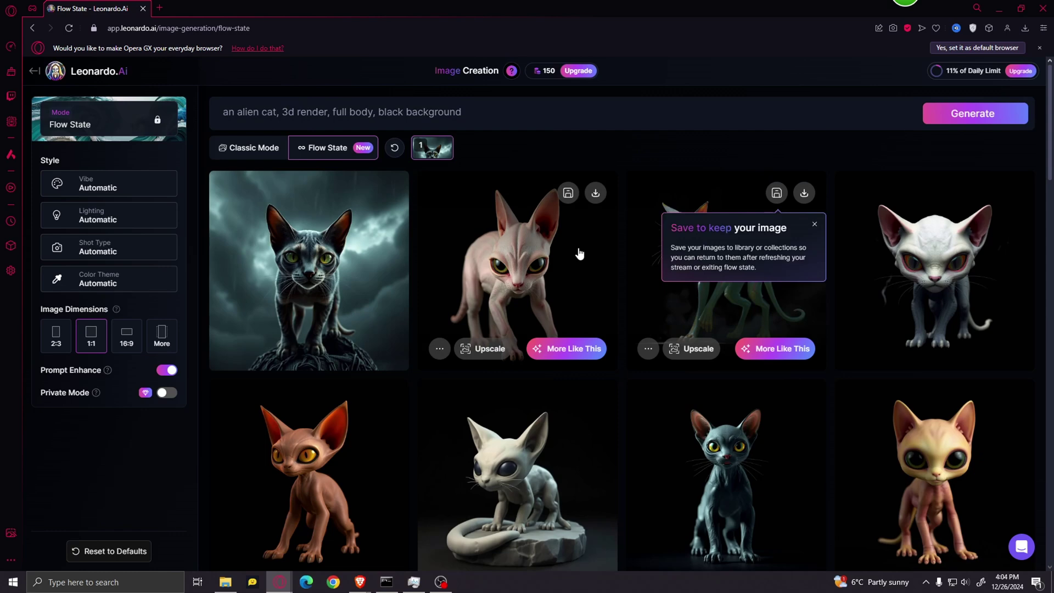
Enlarge the pink alien cat with green eyes from the results, close it and generate more images like it
{"action": "scroll", "coordinate": [580, 254], "scroll_direction": "down", "scroll_amount": 10}
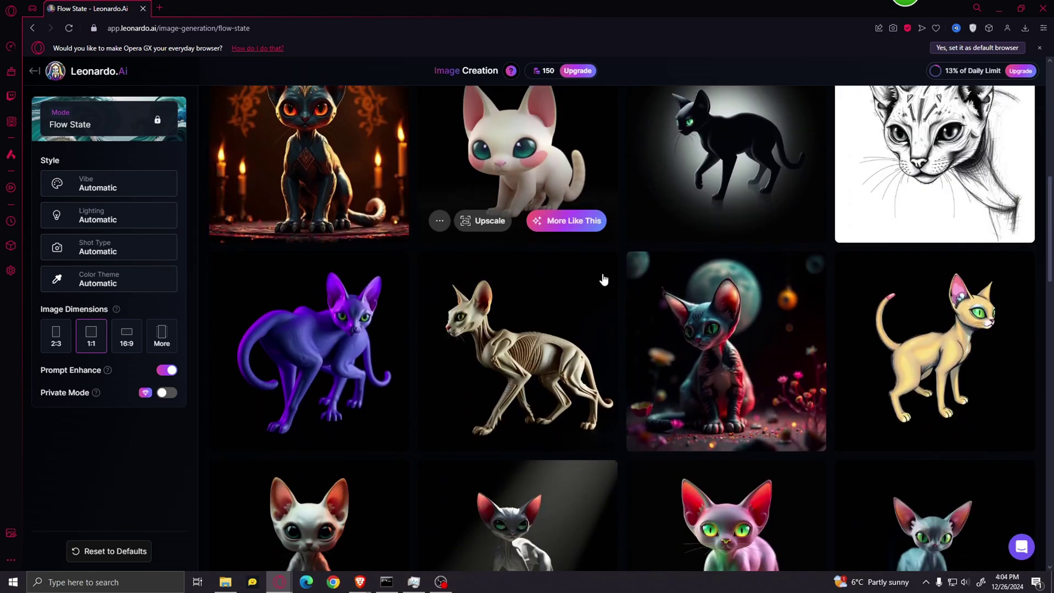
{"action": "scroll", "coordinate": [766, 379], "scroll_direction": "down", "scroll_amount": 5}
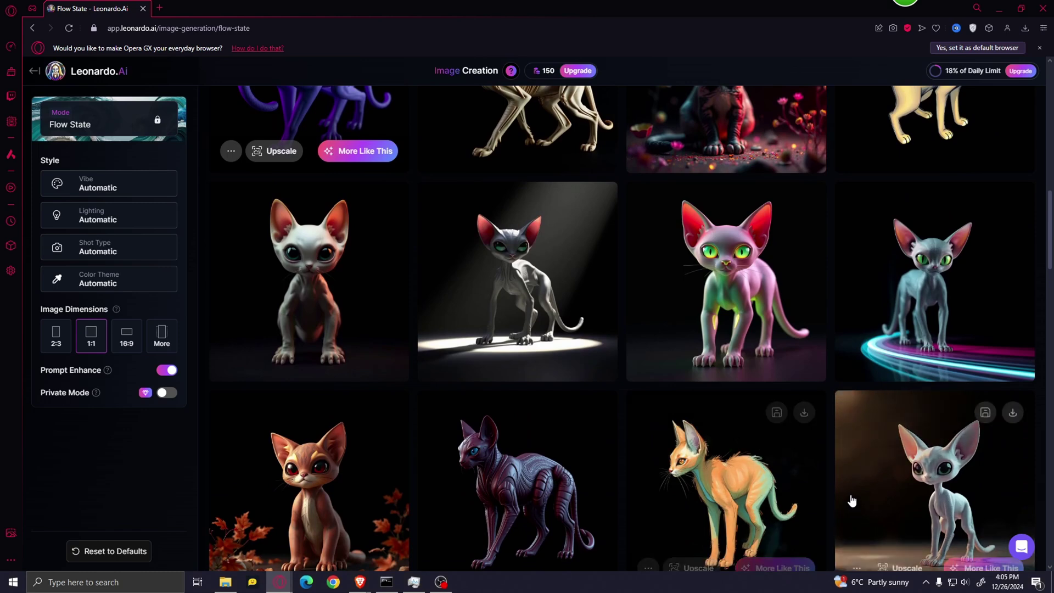
{"action": "left_click", "coordinate": [767, 286]}
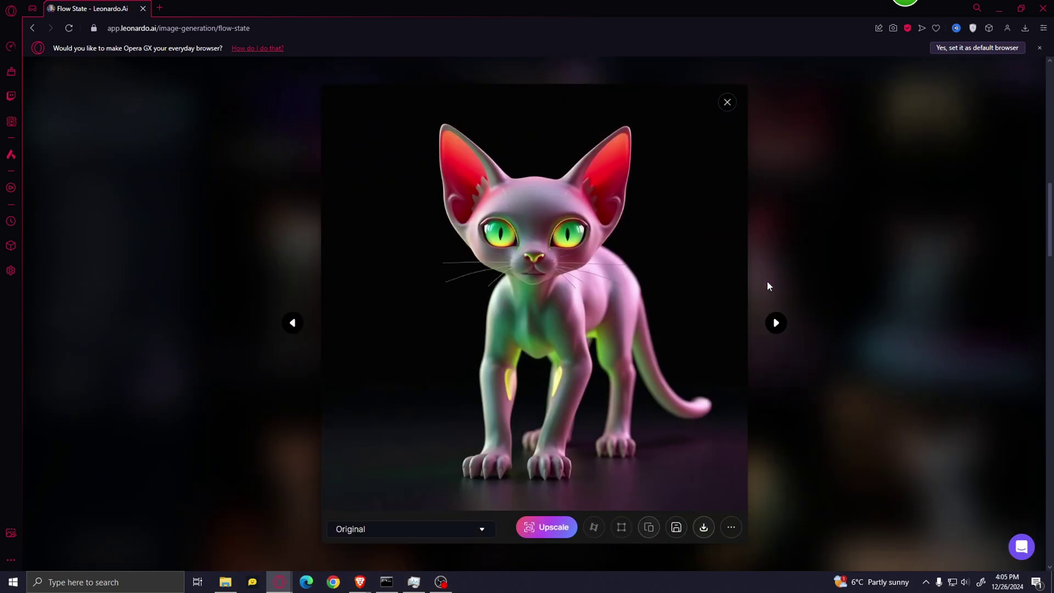
{"action": "left_click", "coordinate": [728, 103]}
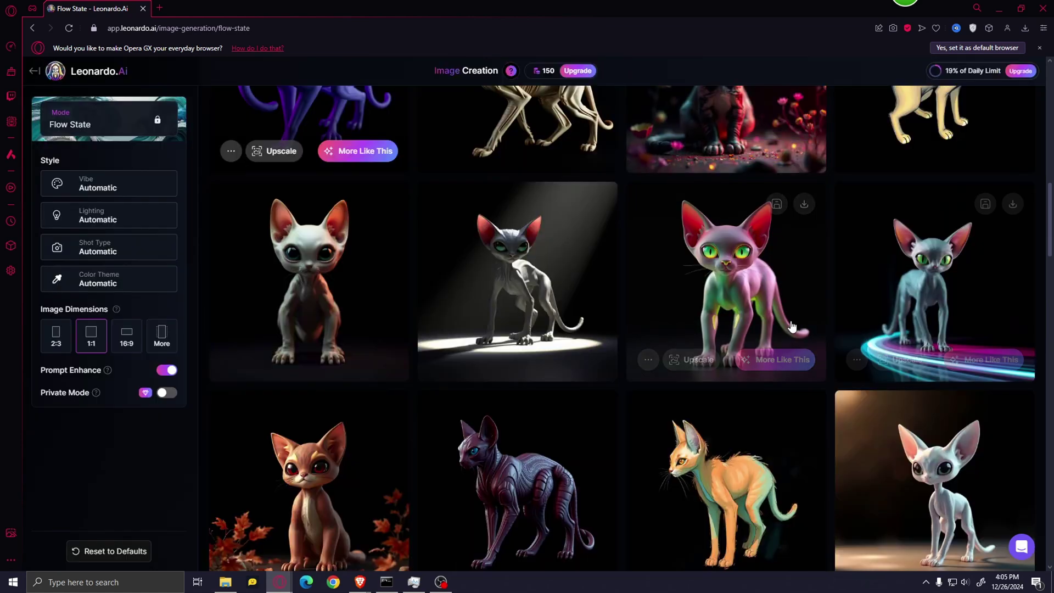
{"action": "left_click", "coordinate": [777, 365]}
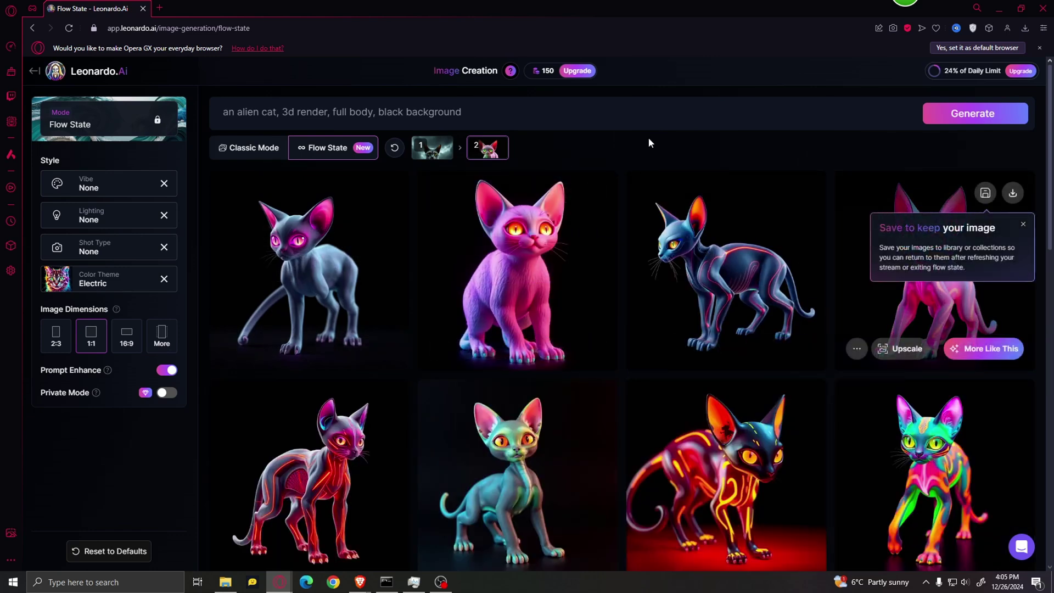
Pick the green alien cat with green eyes from the newly generated images, enlarge it and download it
{"action": "scroll", "coordinate": [668, 451], "scroll_direction": "down", "scroll_amount": 5}
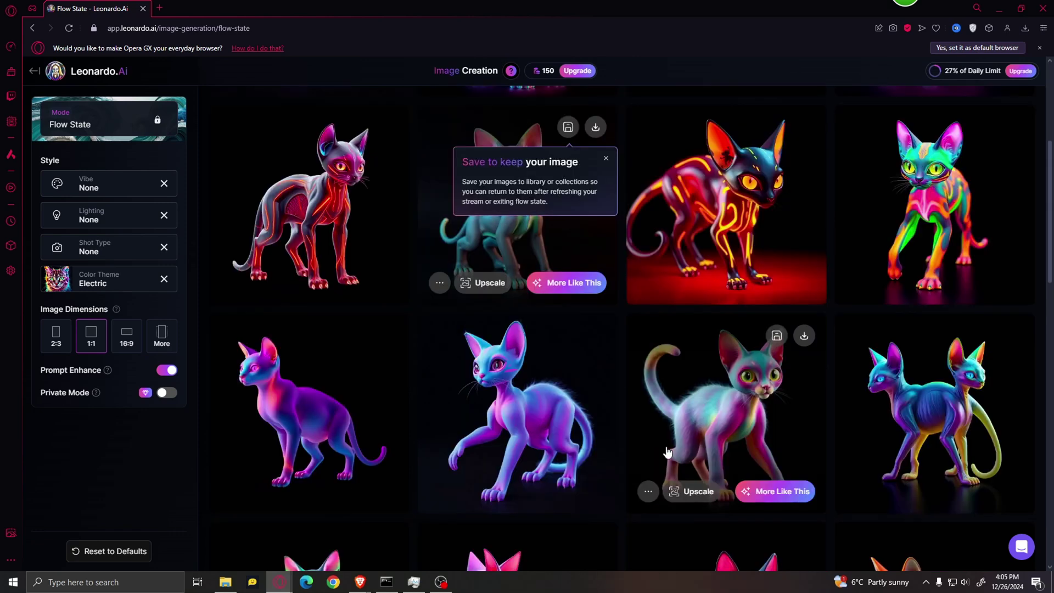
{"action": "scroll", "coordinate": [536, 396], "scroll_direction": "down", "scroll_amount": 4}
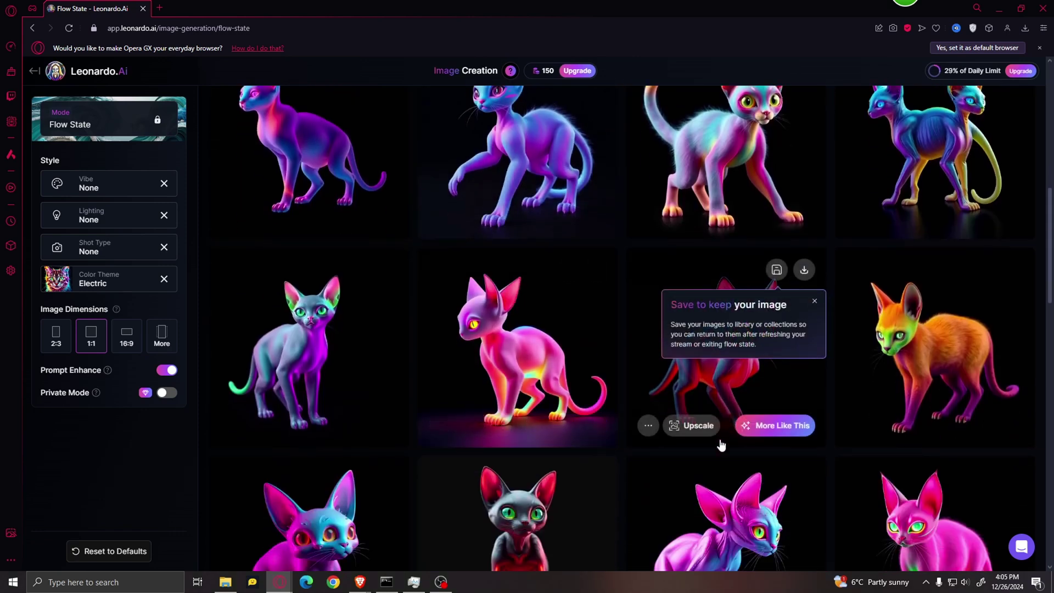
{"action": "scroll", "coordinate": [720, 446], "scroll_direction": "down", "scroll_amount": 8}
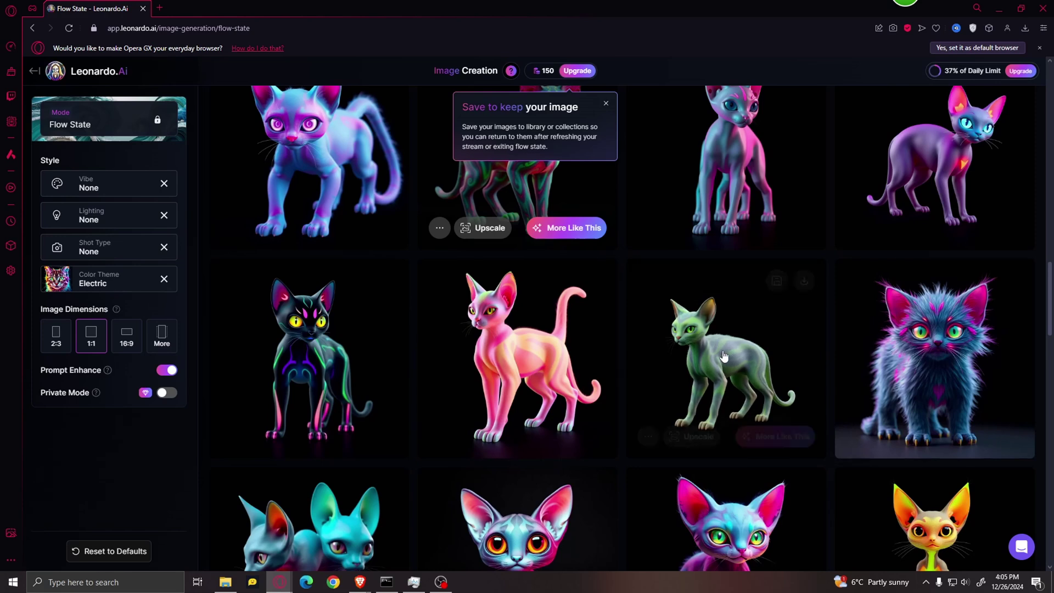
{"action": "left_click", "coordinate": [747, 371]}
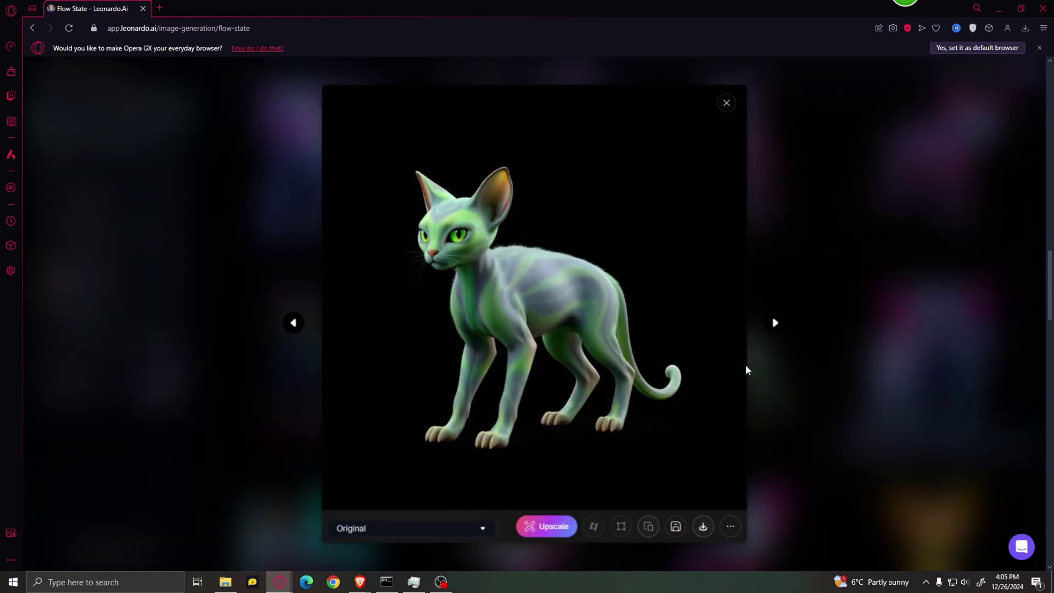
{"action": "left_click", "coordinate": [705, 528]}
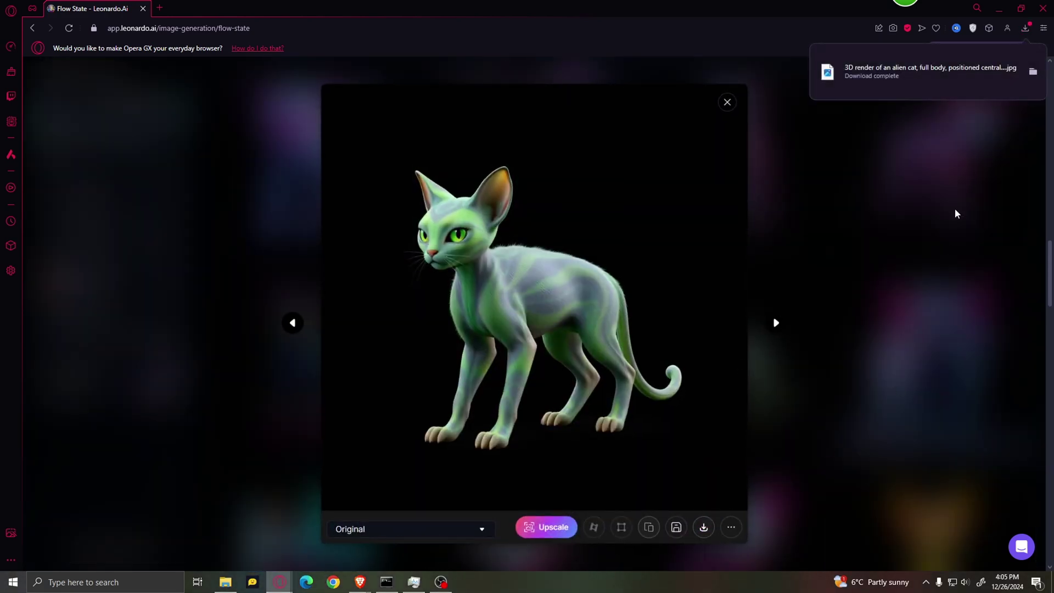
Switch to TRELLIS in Brave and load the alien cat render from the Downloads folder as the image prompt
{"action": "key", "text": "alt+Tab"}
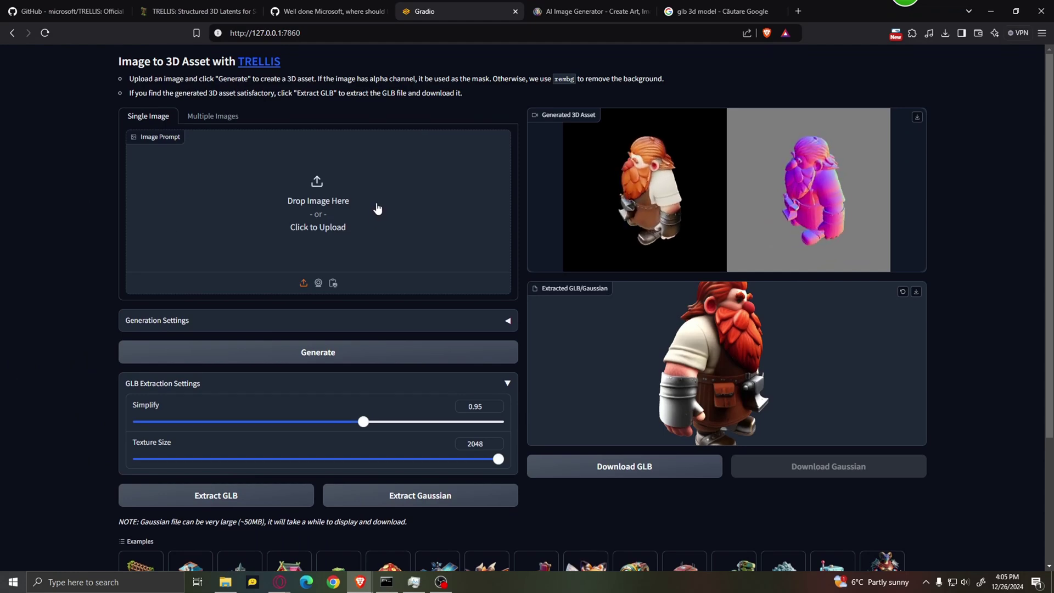
{"action": "left_click", "coordinate": [378, 207]}
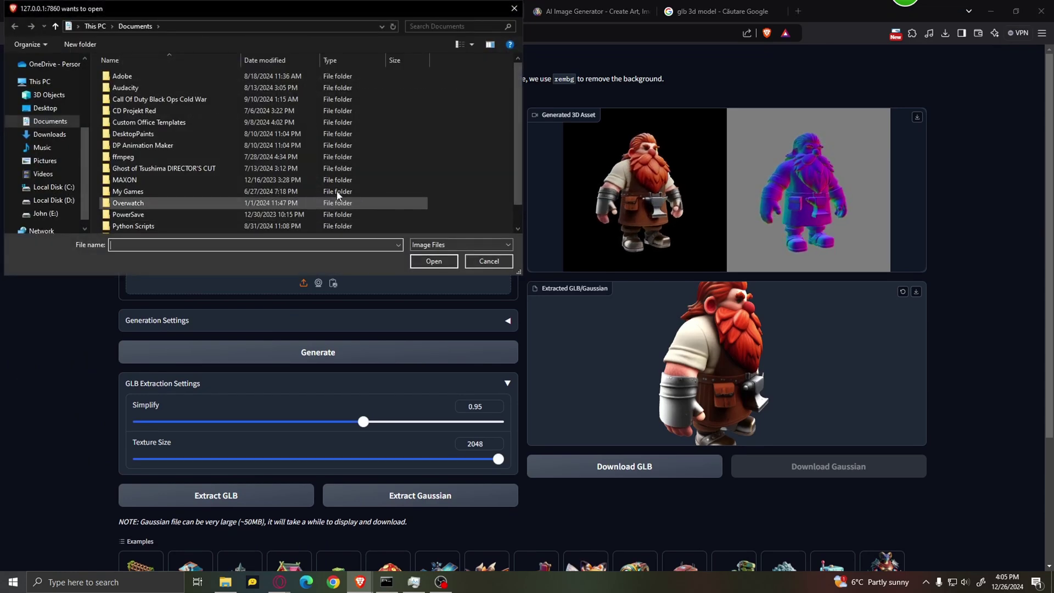
{"action": "left_click", "coordinate": [50, 134]}
{"action": "left_click", "coordinate": [127, 106]}
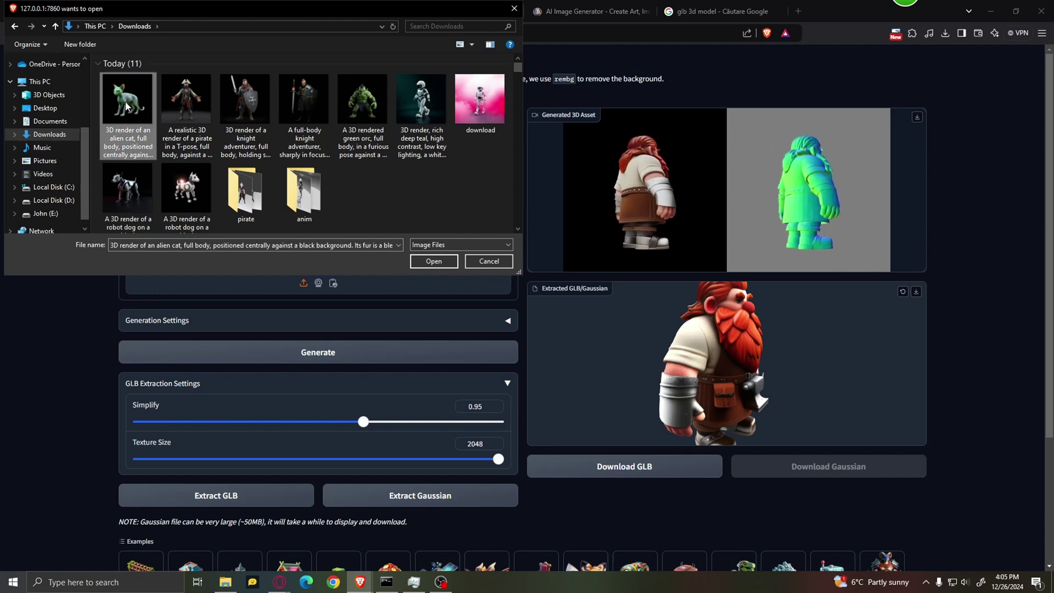
{"action": "left_click", "coordinate": [434, 262]}
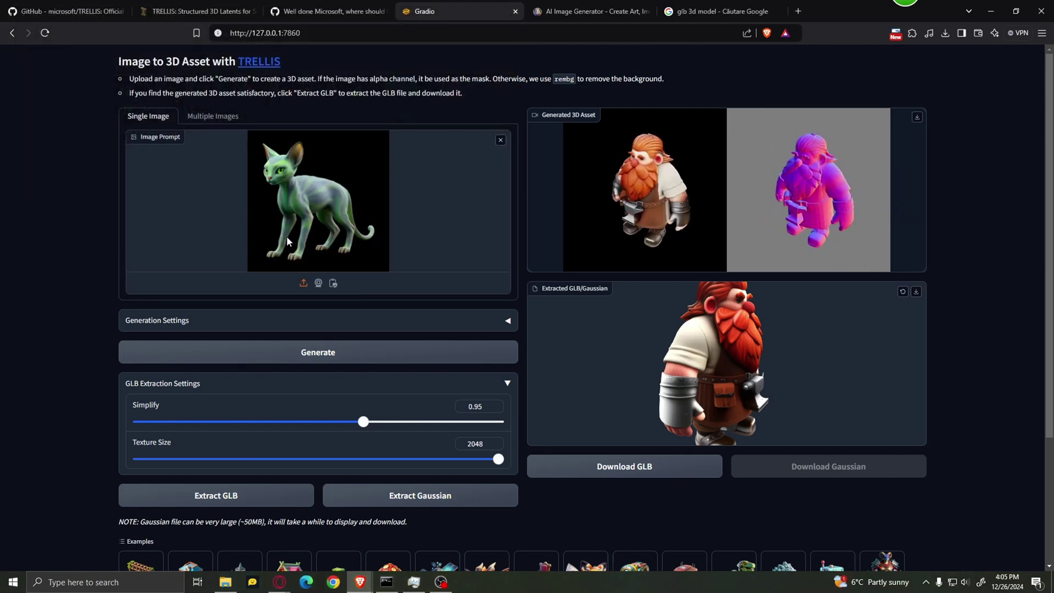
Generate the 3D asset from the alien cat image and watch its preview video full screen
{"action": "left_click", "coordinate": [381, 352]}
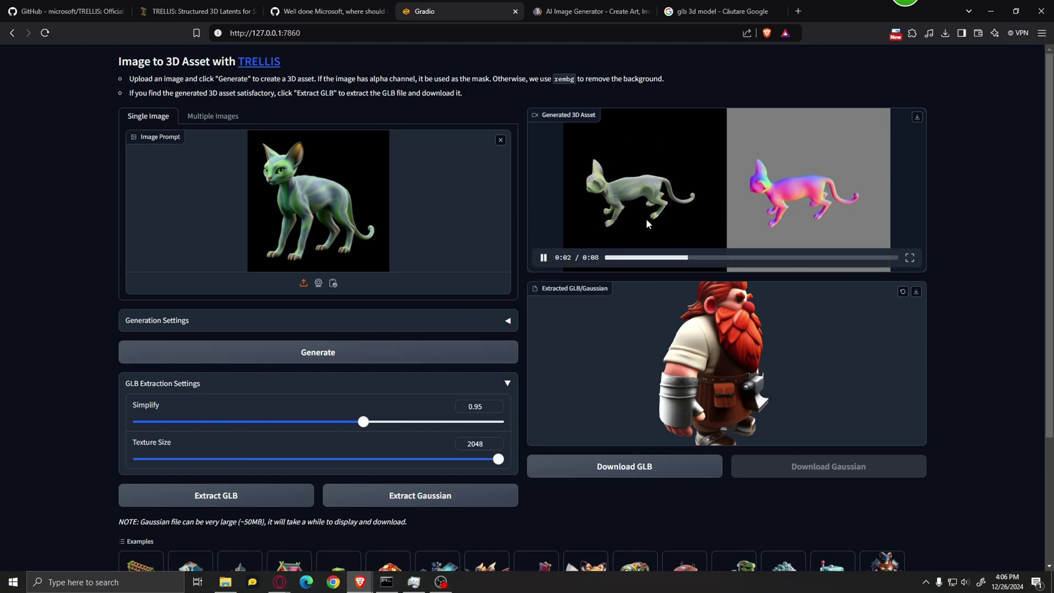
{"action": "left_click", "coordinate": [909, 258]}
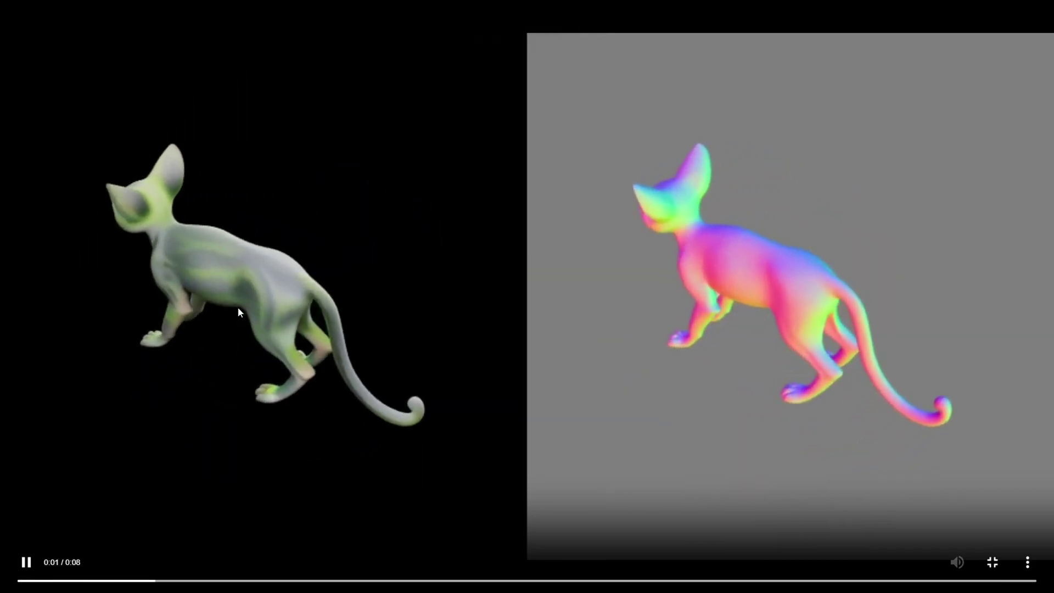
{"action": "key", "text": "Escape"}
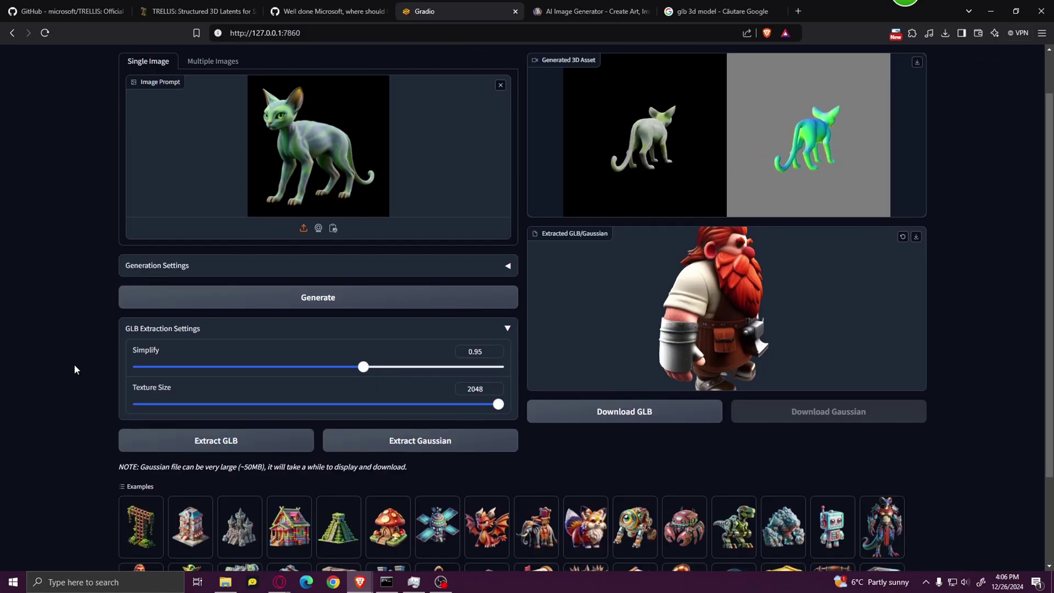
Extract the alien cat as a GLB with Simplify 0.95 and texture size 2048, and inspect the model from several sides
{"action": "left_click", "coordinate": [278, 441]}
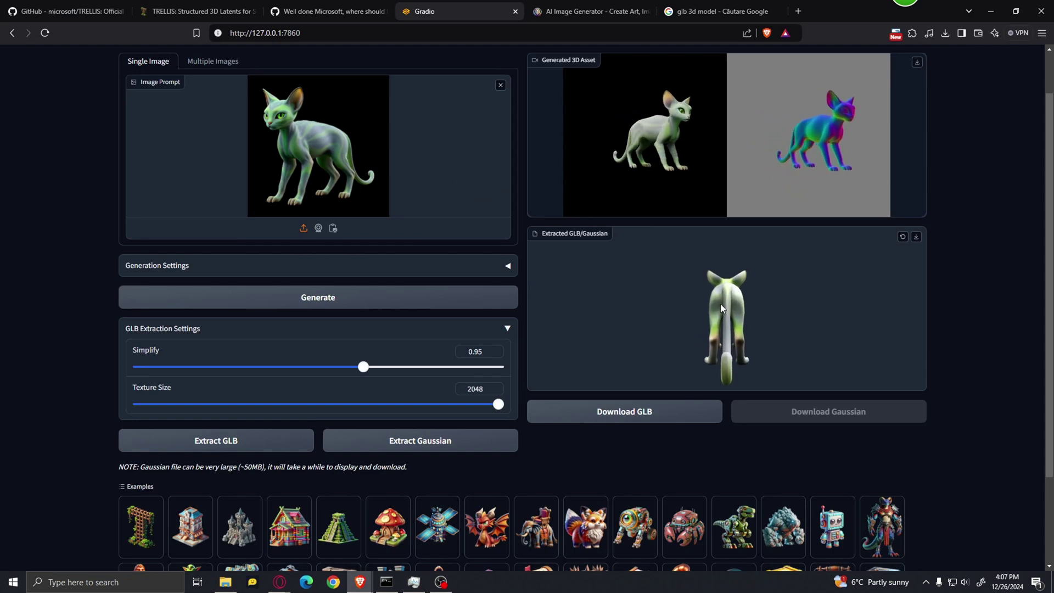
{"action": "mouse_move", "coordinate": [720, 304]}
{"action": "left_mouse_down"}
{"action": "mouse_move", "coordinate": [867, 304]}
{"action": "mouse_move", "coordinate": [736, 293]}
{"action": "mouse_move", "coordinate": [762, 301]}
{"action": "mouse_move", "coordinate": [737, 302]}
{"action": "left_mouse_up"}
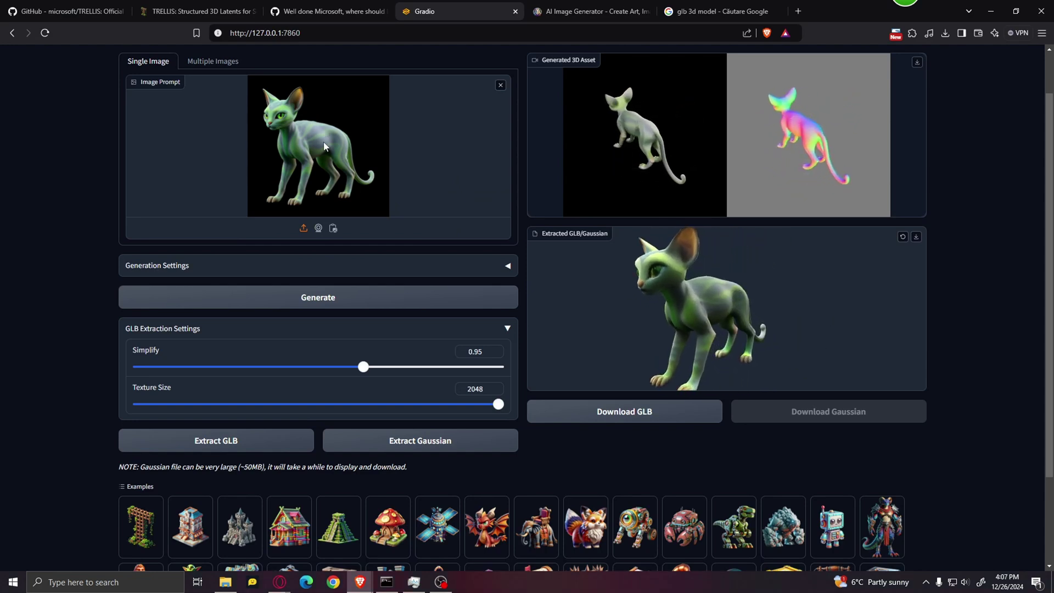
{"action": "left_click_drag", "start_coordinate": [692, 286], "coordinate": [725, 279]}
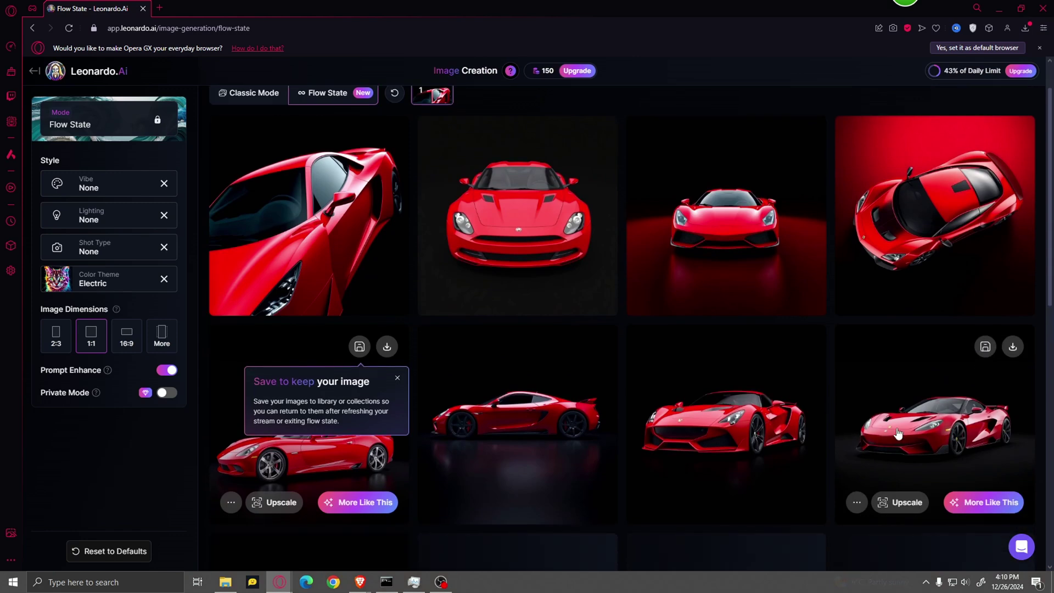
In Leonardo.Ai, enlarge the red sports car shown in front three-quarter view on a plain black background and download it
{"action": "scroll", "coordinate": [979, 395], "scroll_direction": "down", "scroll_amount": 5}
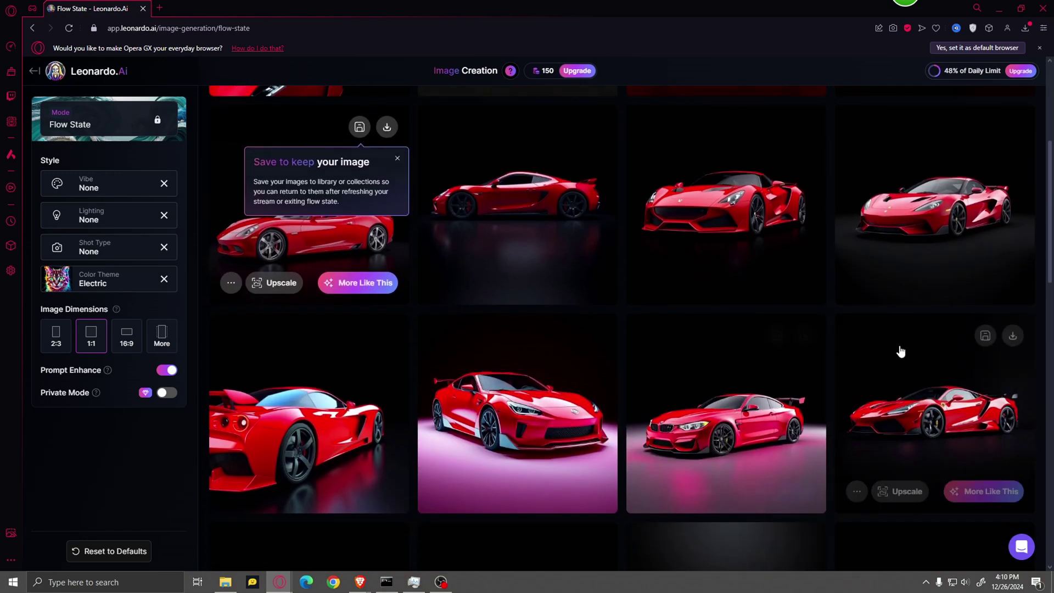
{"action": "left_click", "coordinate": [738, 198]}
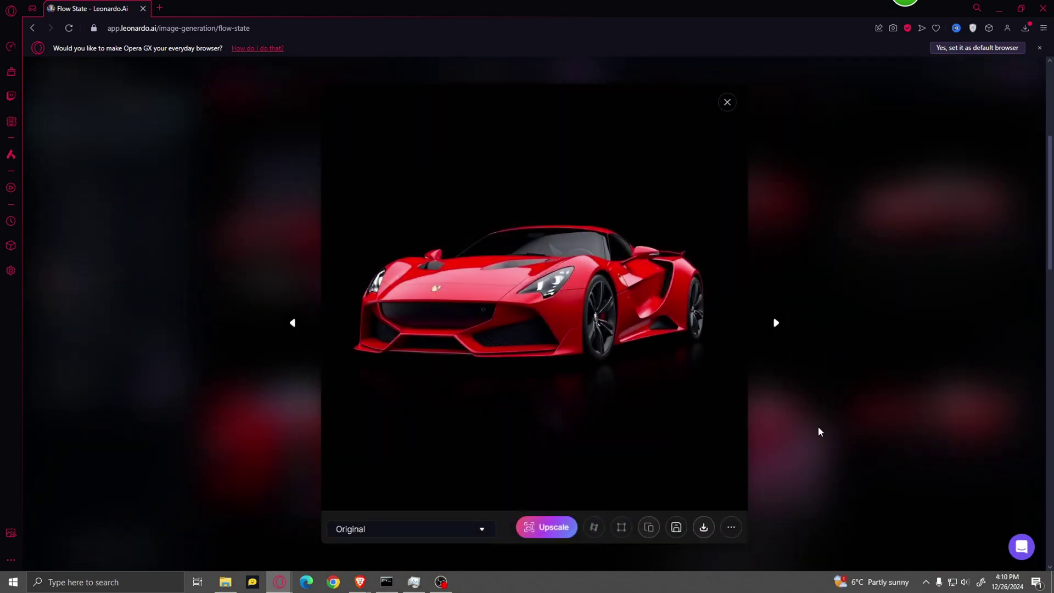
{"action": "left_click", "coordinate": [706, 528]}
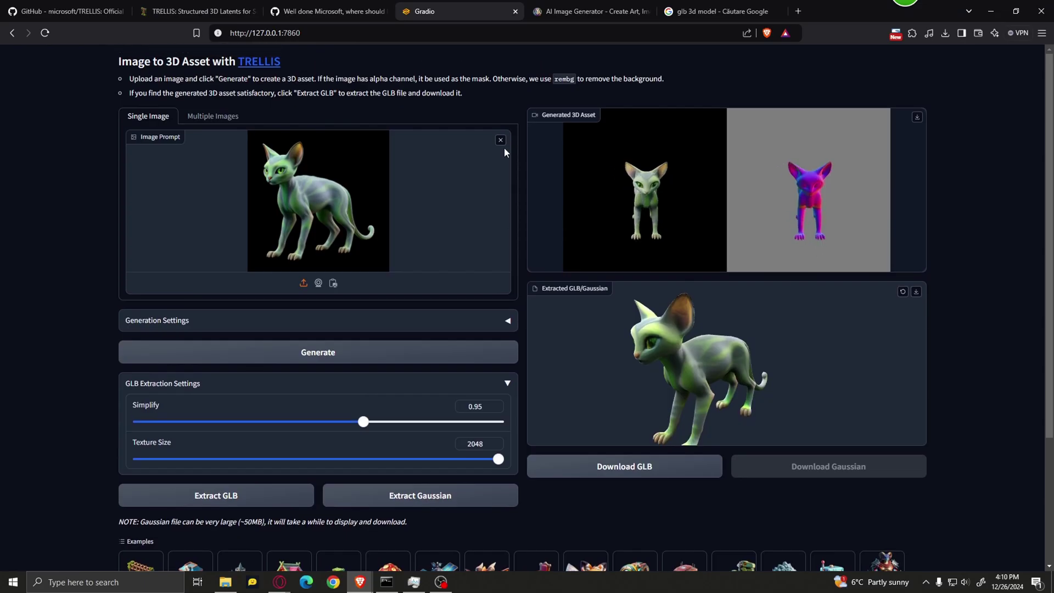
Replace the alien cat image prompt in TRELLIS with the red sports car render from the Downloads folder
{"action": "left_click", "coordinate": [504, 148]}
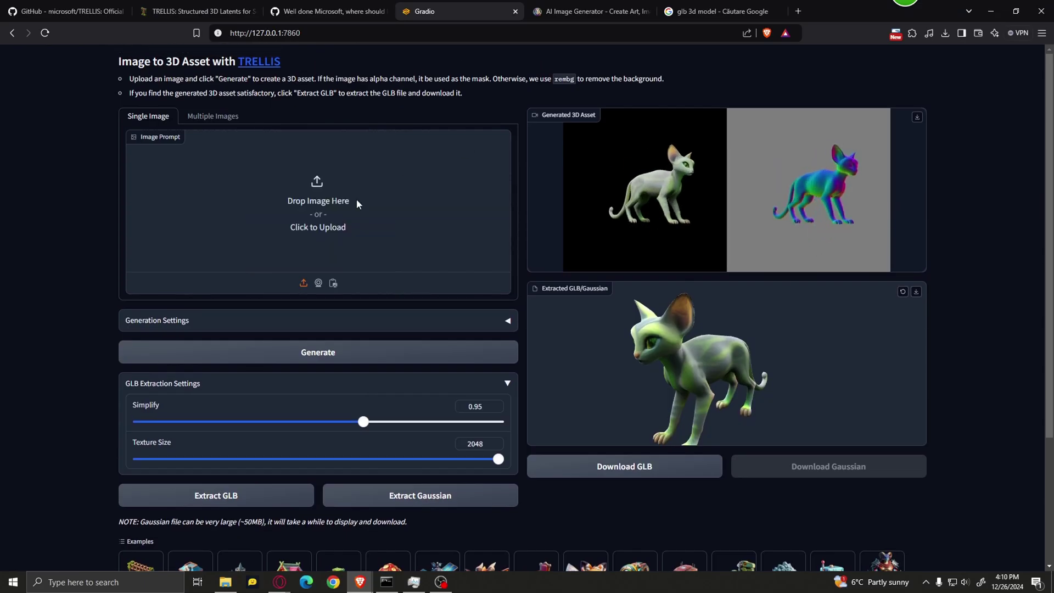
{"action": "left_click", "coordinate": [204, 155]}
{"action": "left_click", "coordinate": [68, 99]}
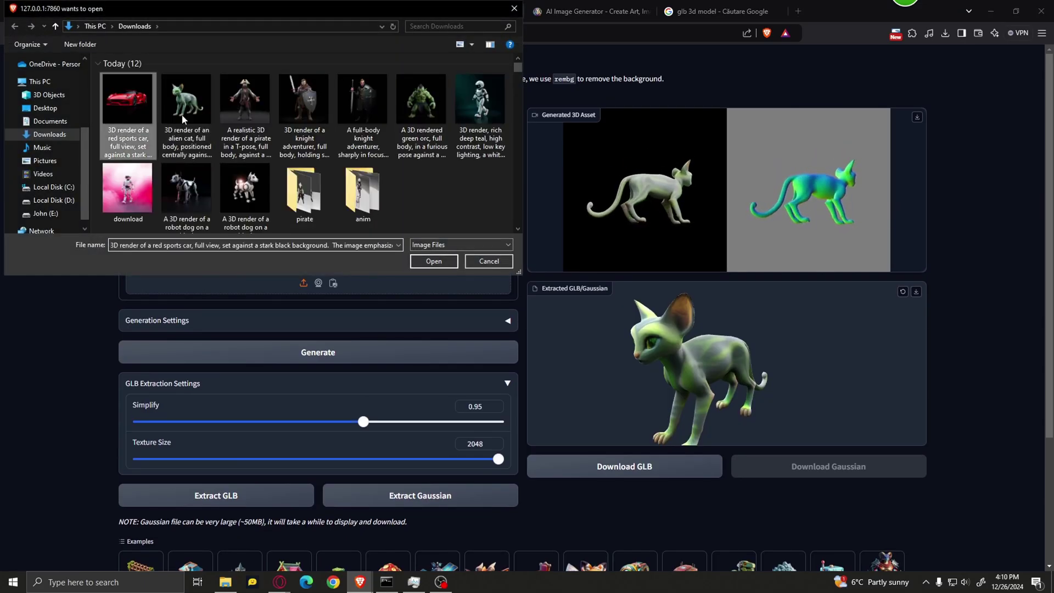
{"action": "left_click", "coordinate": [435, 262]}
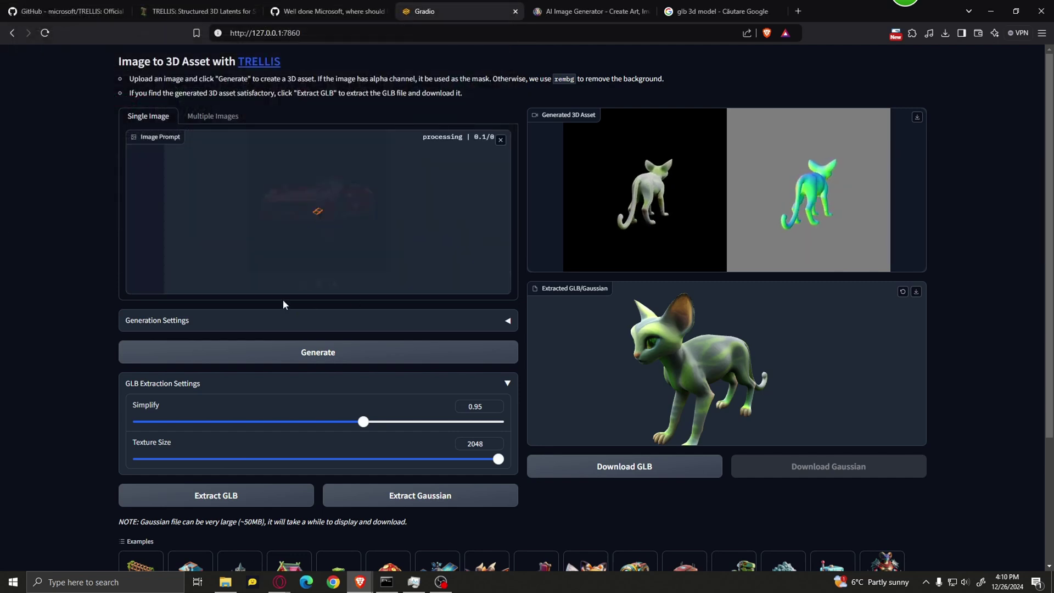
Generate the 3D asset from the red sports car image and watch its preview video full screen
{"action": "left_click", "coordinate": [320, 353]}
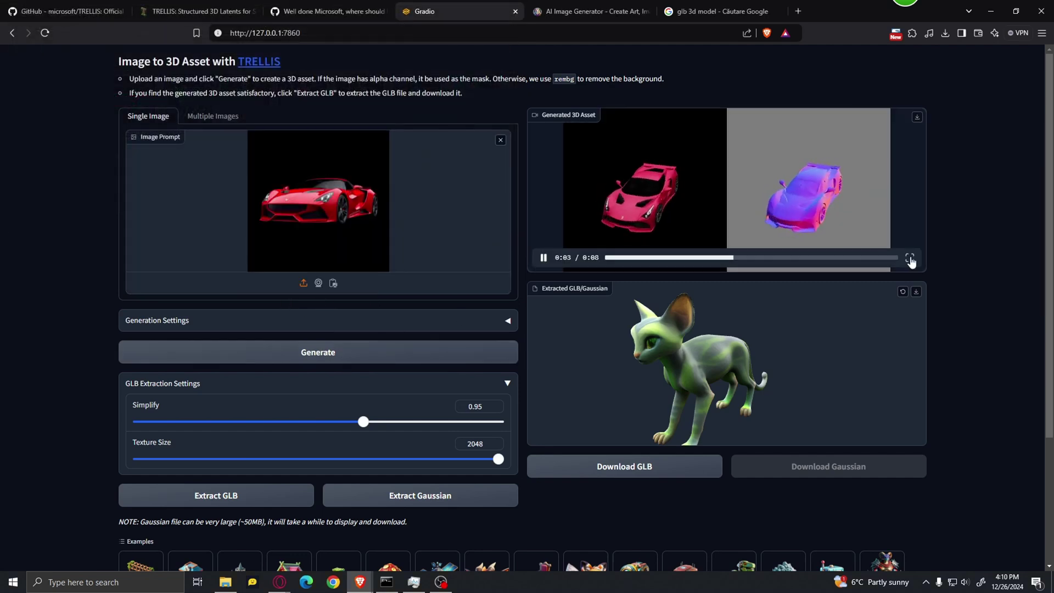
{"action": "left_click", "coordinate": [906, 254]}
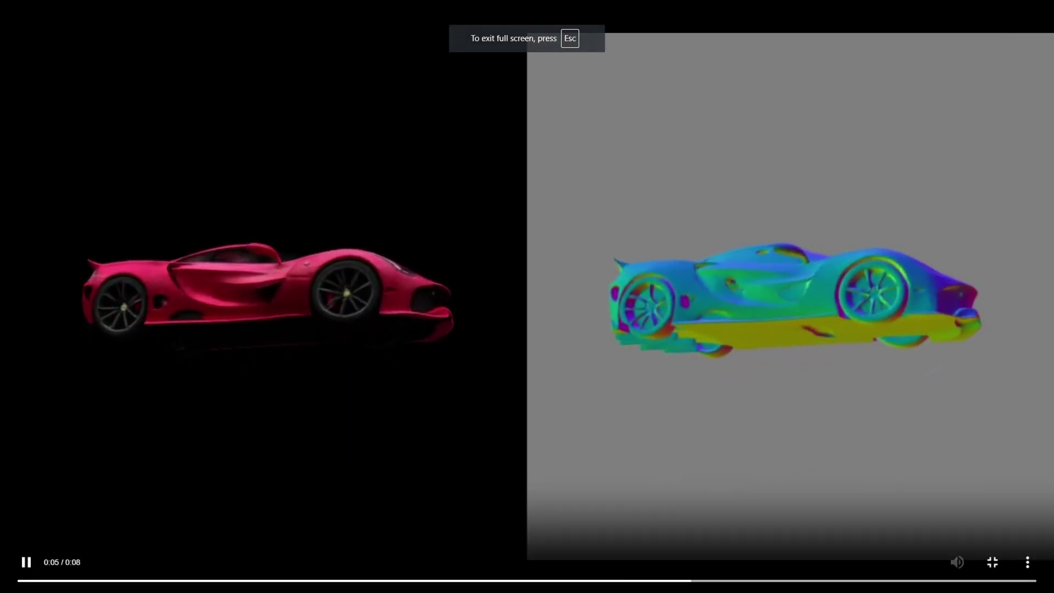
{"action": "key", "text": "Escape"}
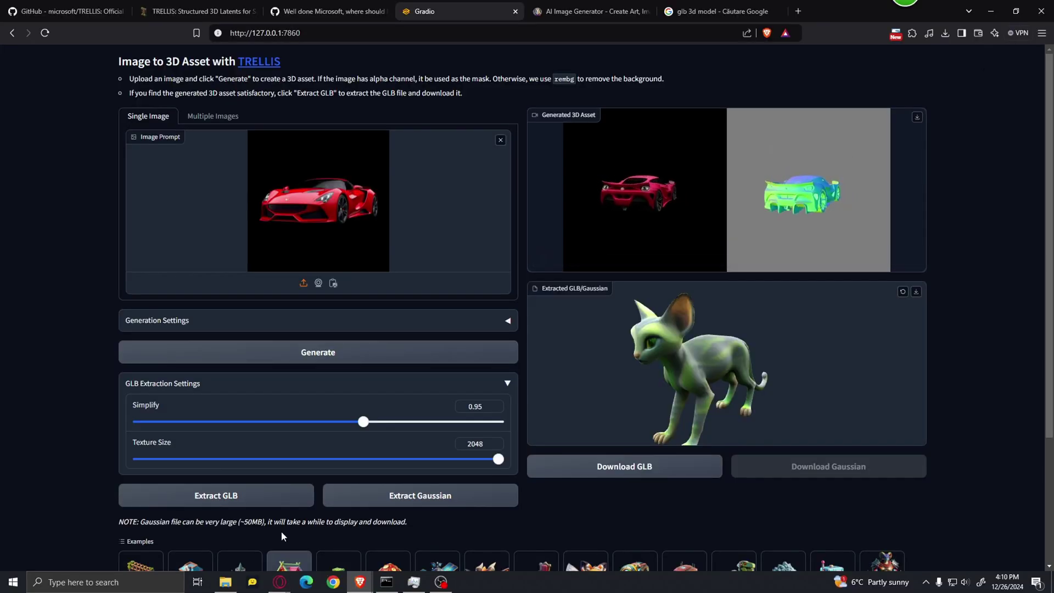
Extract the sports car as a GLB with Simplify 0.95 and texture size 2048, and rotate the model to inspect it
{"action": "scroll", "coordinate": [164, 499], "scroll_direction": "down", "scroll_amount": 2}
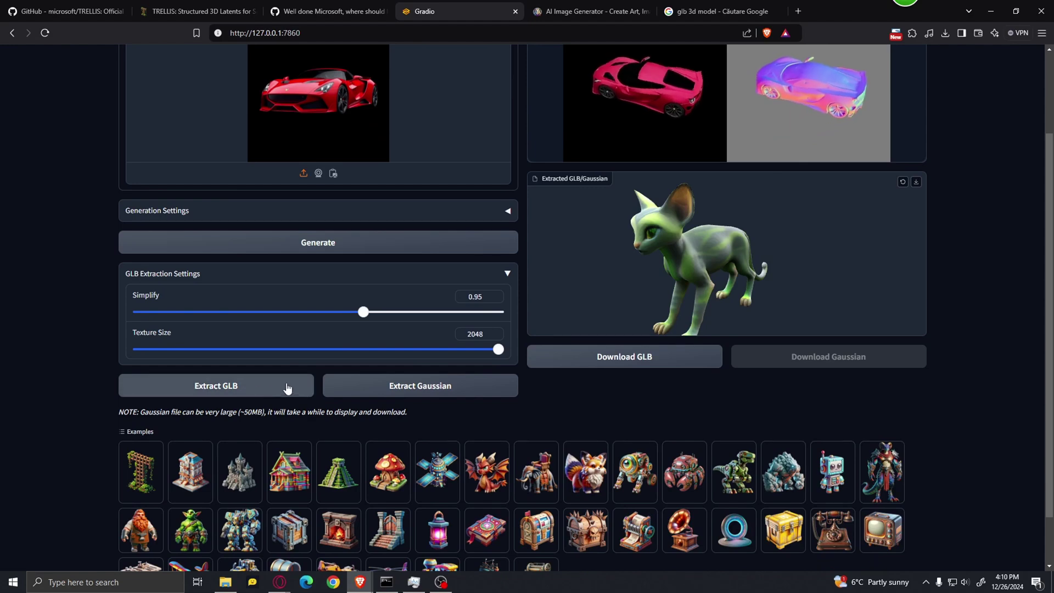
{"action": "left_click", "coordinate": [263, 387]}
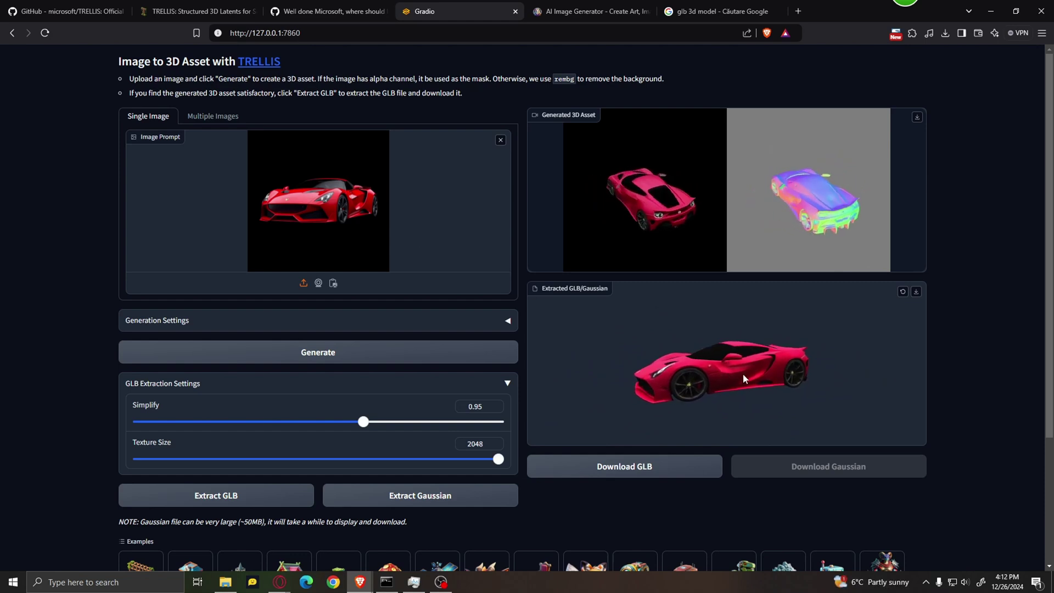
{"action": "mouse_move", "coordinate": [743, 373]}
{"action": "left_mouse_down"}
{"action": "mouse_move", "coordinate": [807, 365]}
{"action": "mouse_move", "coordinate": [799, 345]}
{"action": "mouse_move", "coordinate": [740, 371]}
{"action": "mouse_move", "coordinate": [761, 387]}
{"action": "mouse_move", "coordinate": [751, 375]}
{"action": "mouse_move", "coordinate": [743, 383]}
{"action": "left_mouse_up"}
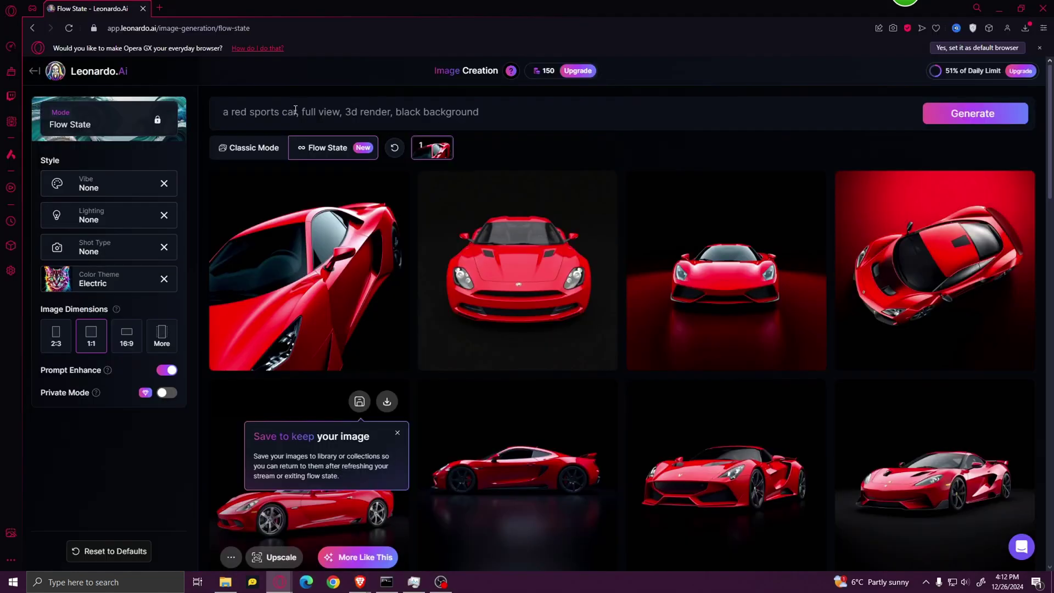
Return to Leonardo.Ai and generate images from the prompt "a russian tank, full view, 3d render, black background"
{"action": "left_click_drag", "start_coordinate": [295, 111], "coordinate": [200, 115]}
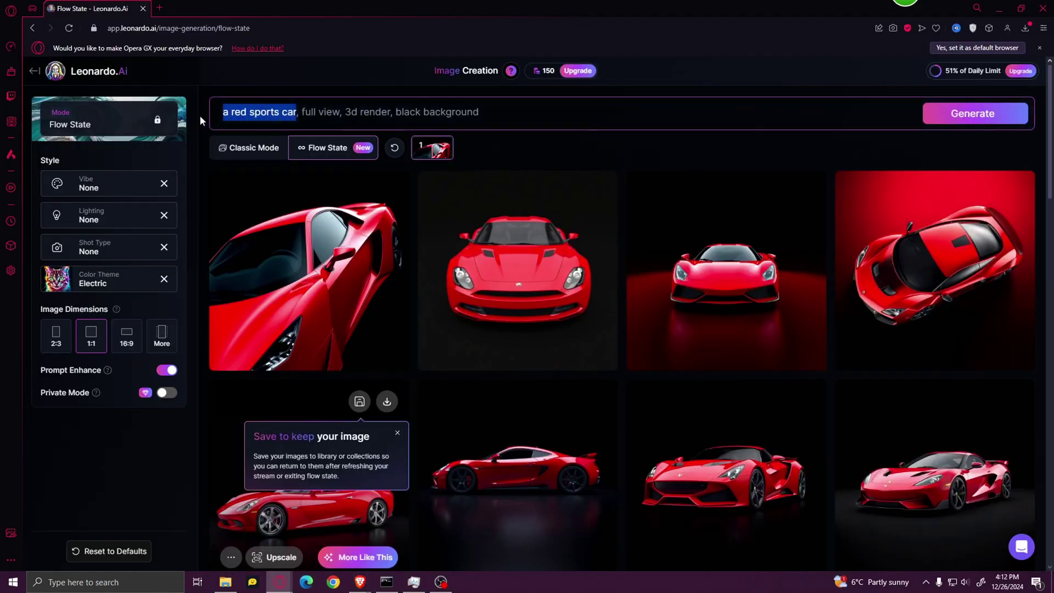
{"action": "key", "text": "BackSpace"}
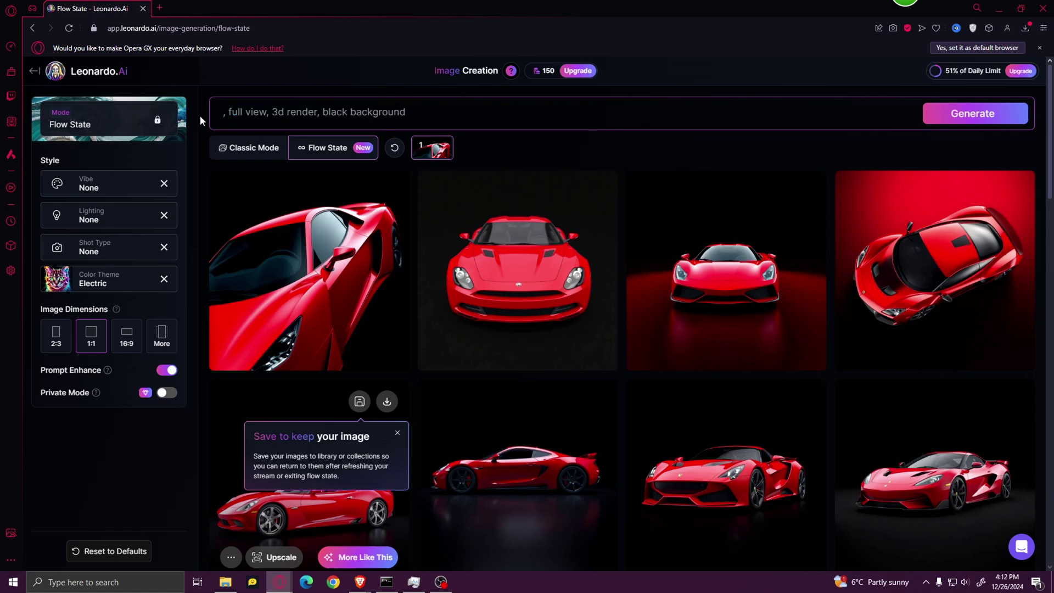
{"action": "type", "text": "a russ"}
{"action": "type", "text": "ian tan"}
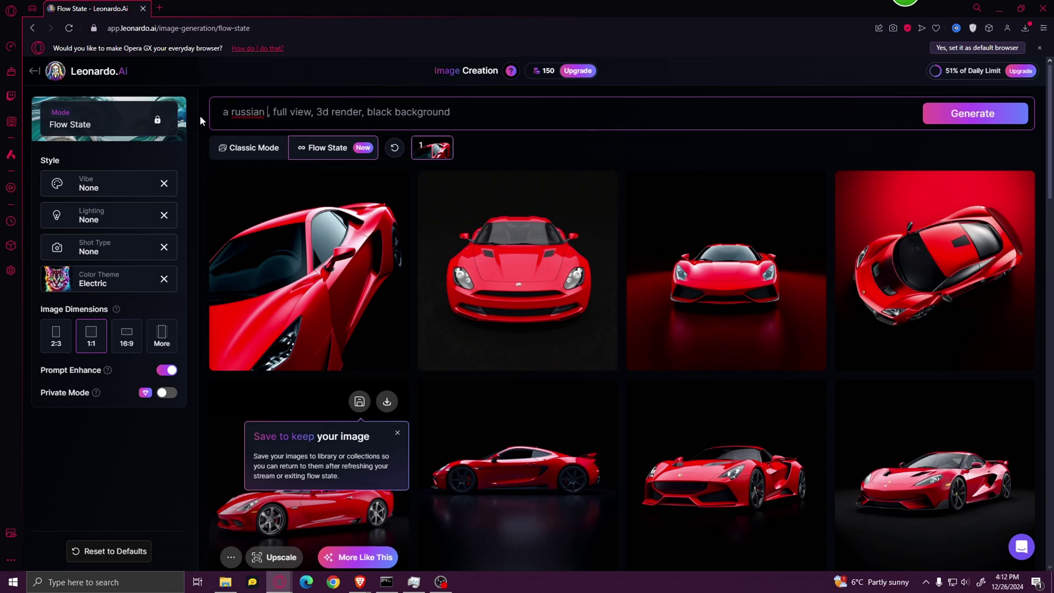
{"action": "type", "text": "k"}
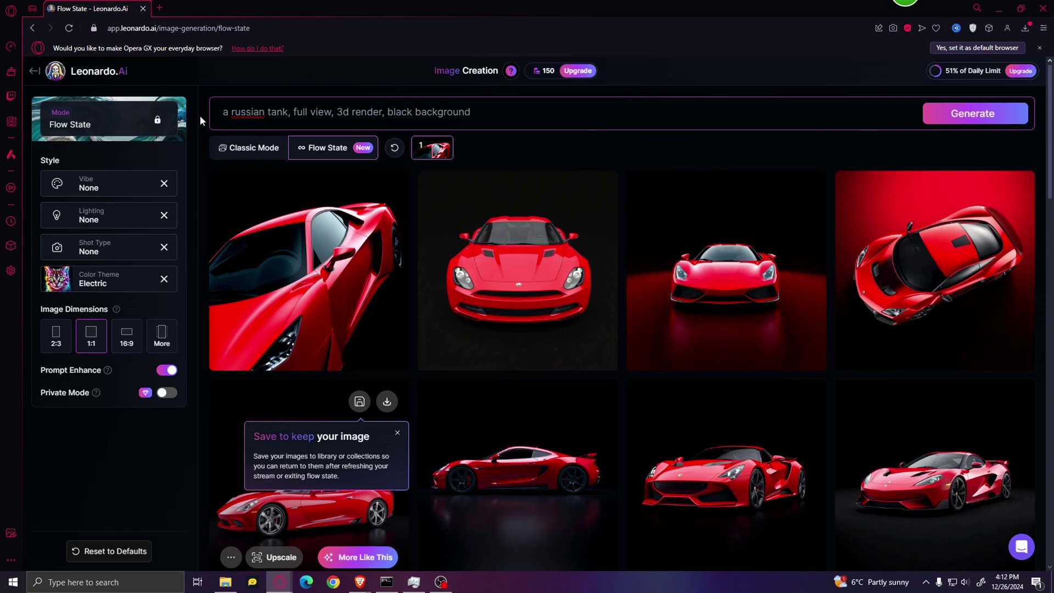
Look through the tank images, enlarge the first green tank with its barrel raised and download it
{"action": "scroll", "coordinate": [735, 418], "scroll_direction": "down", "scroll_amount": 1}
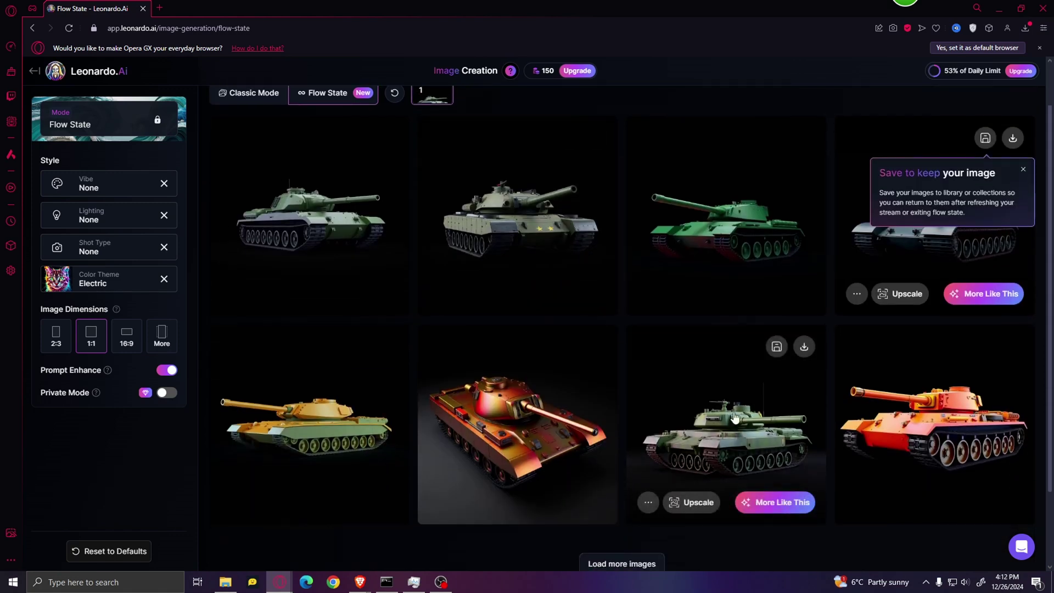
{"action": "scroll", "coordinate": [494, 329], "scroll_direction": "down", "scroll_amount": 1}
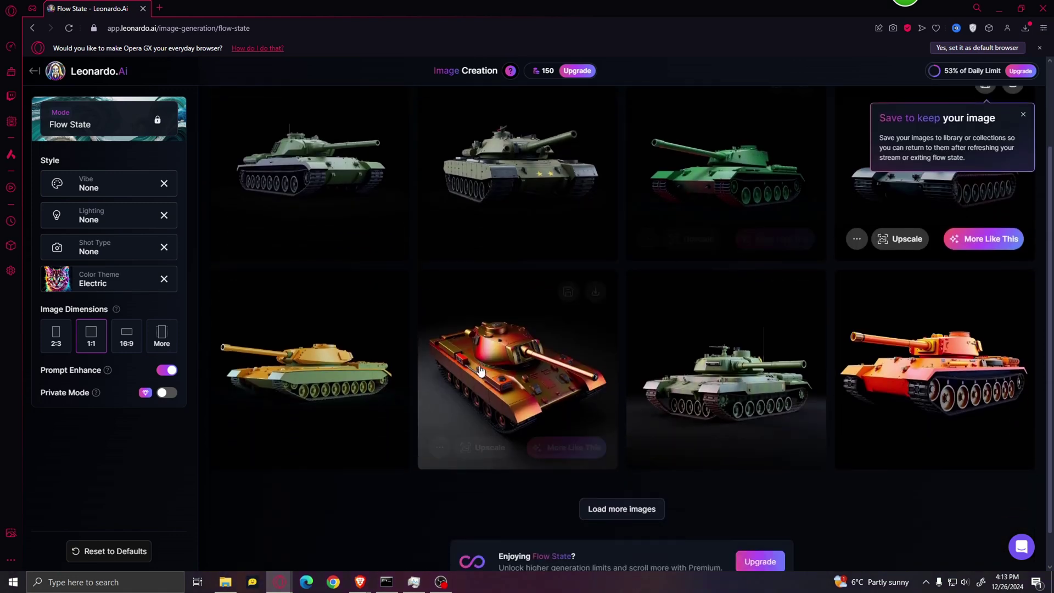
{"action": "scroll", "coordinate": [425, 372], "scroll_direction": "up", "scroll_amount": 1}
{"action": "left_click", "coordinate": [330, 210]}
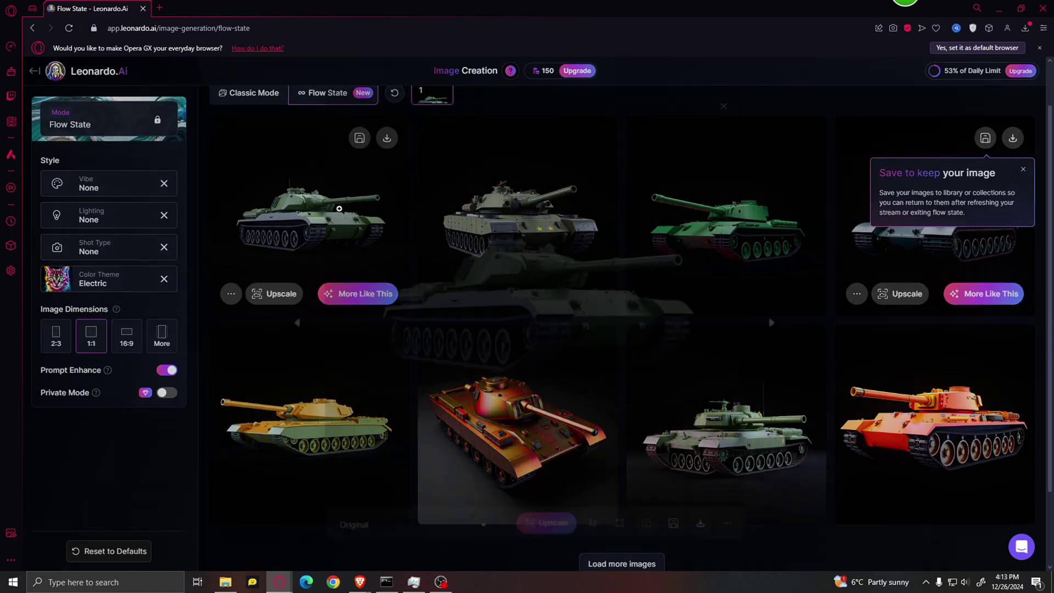
{"action": "left_click", "coordinate": [703, 526]}
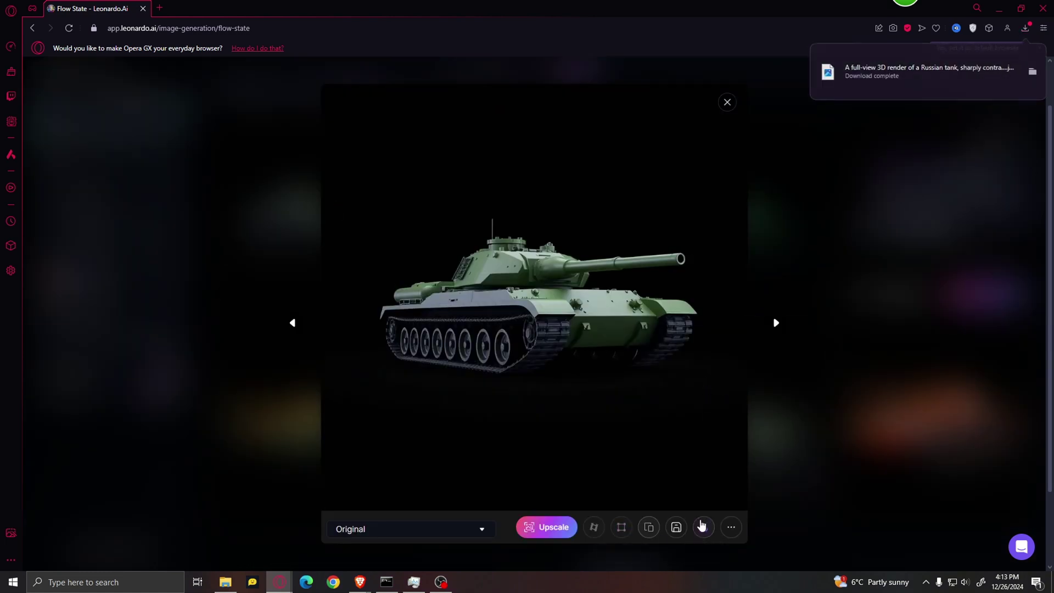
Switch to TRELLIS, replace the car image with the downloaded Russian tank render and generate its 3D asset
{"action": "mouse_move", "coordinate": [367, 588]}
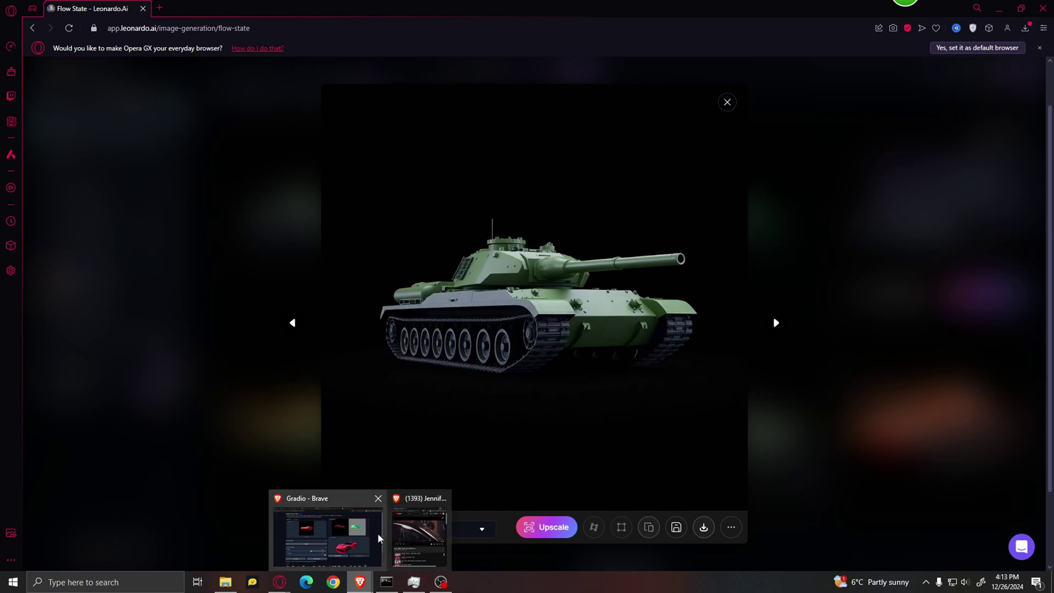
{"action": "left_click", "coordinate": [330, 530]}
{"action": "left_click", "coordinate": [500, 139]}
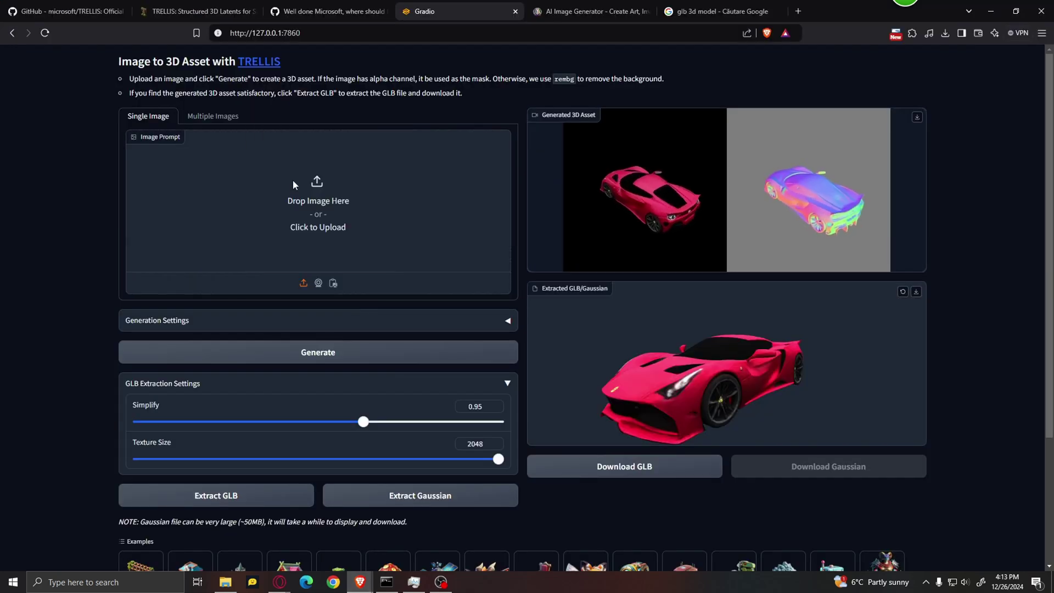
{"action": "left_click", "coordinate": [292, 179]}
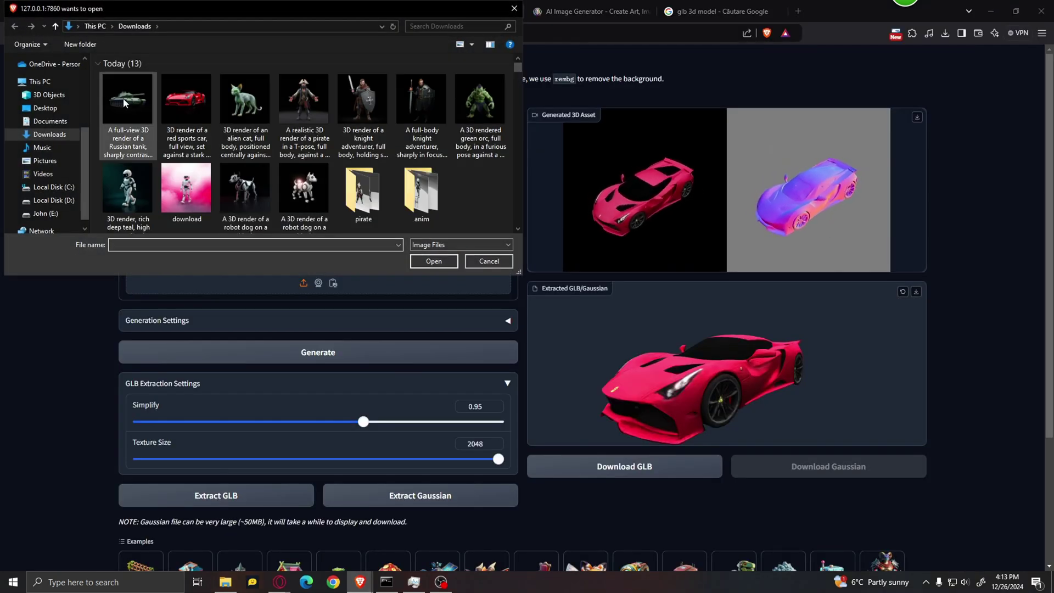
{"action": "left_click", "coordinate": [105, 95]}
{"action": "left_click", "coordinate": [428, 260]}
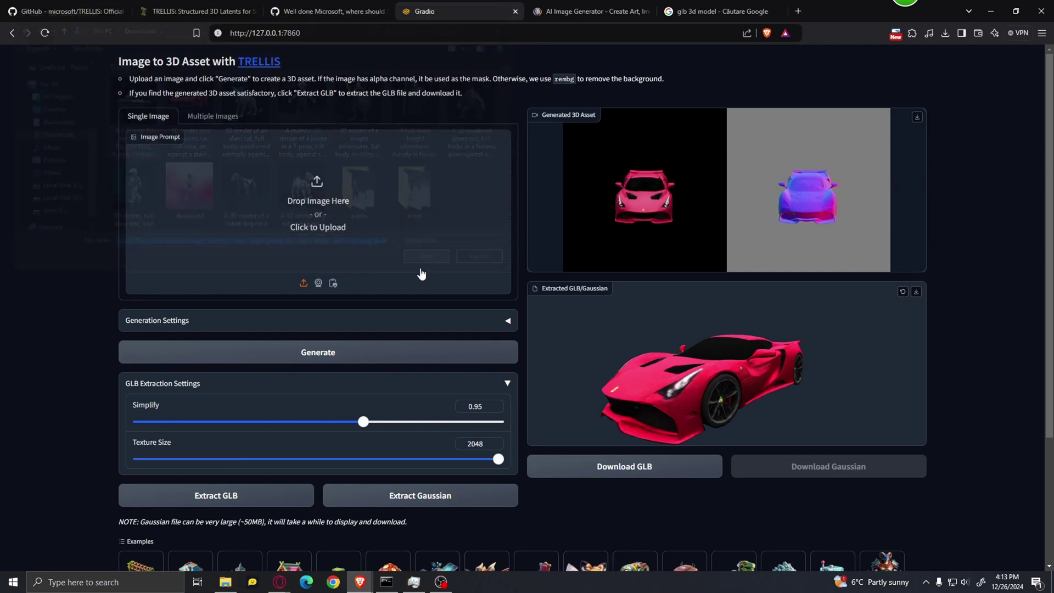
{"action": "left_click", "coordinate": [381, 355]}
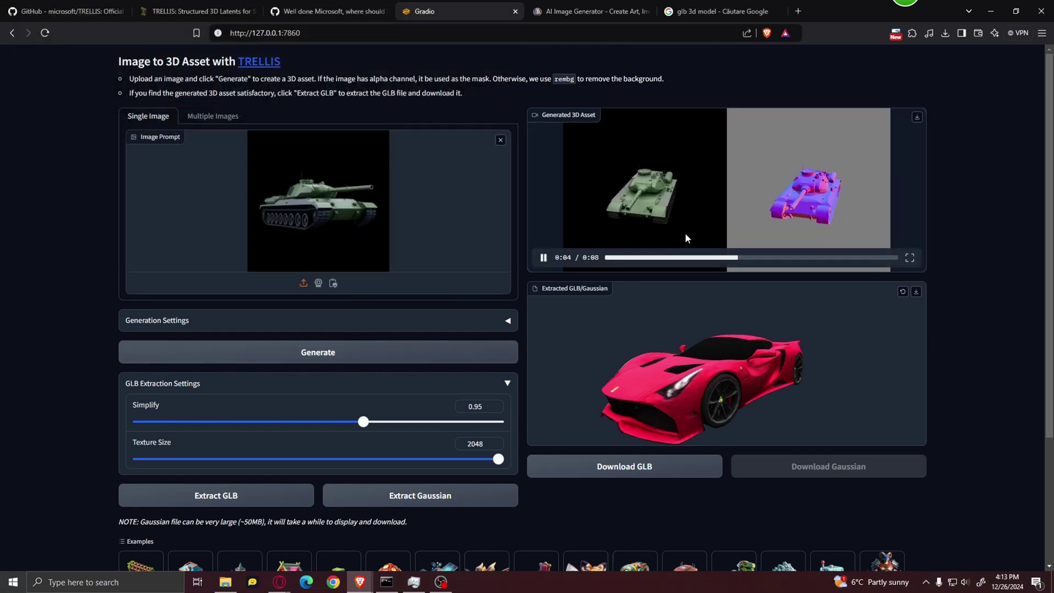
Watch the tank's preview video full screen, then extract the tank as a GLB and rotate the model to inspect it
{"action": "double_click", "coordinate": [625, 217]}
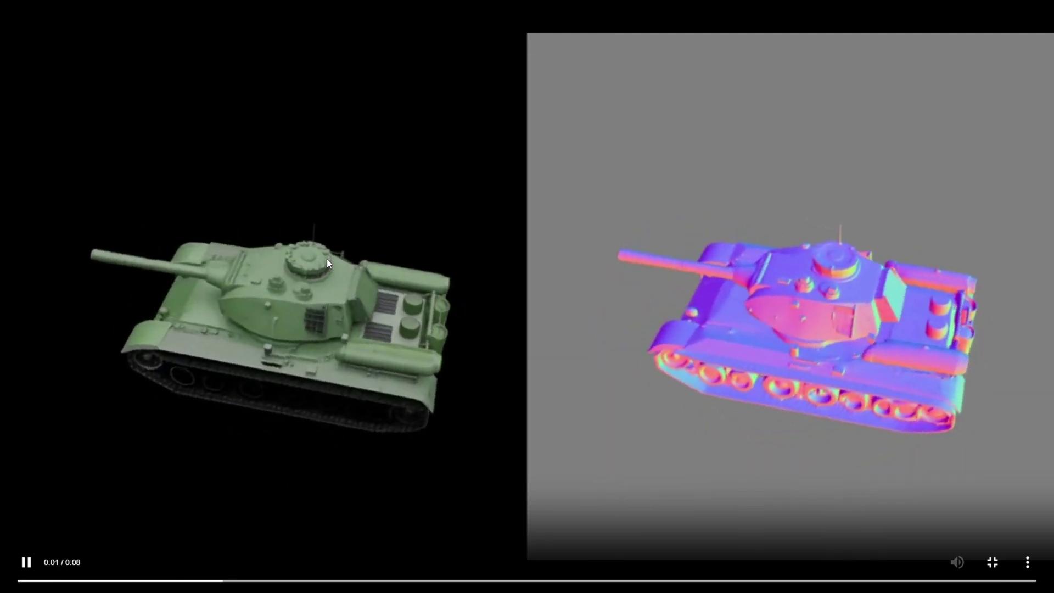
{"action": "key", "text": "Escape"}
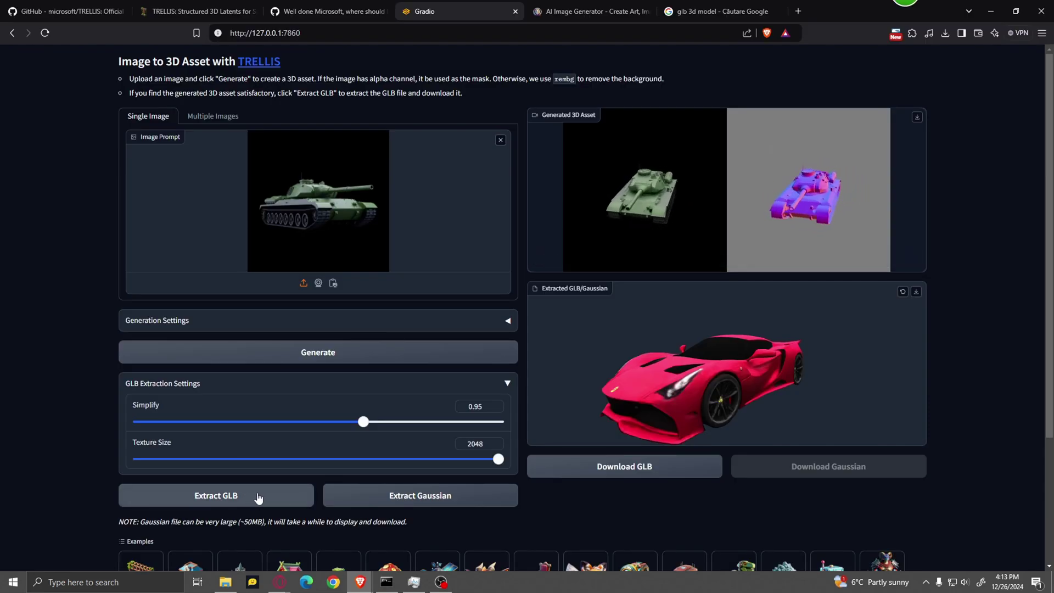
{"action": "left_click", "coordinate": [438, 496]}
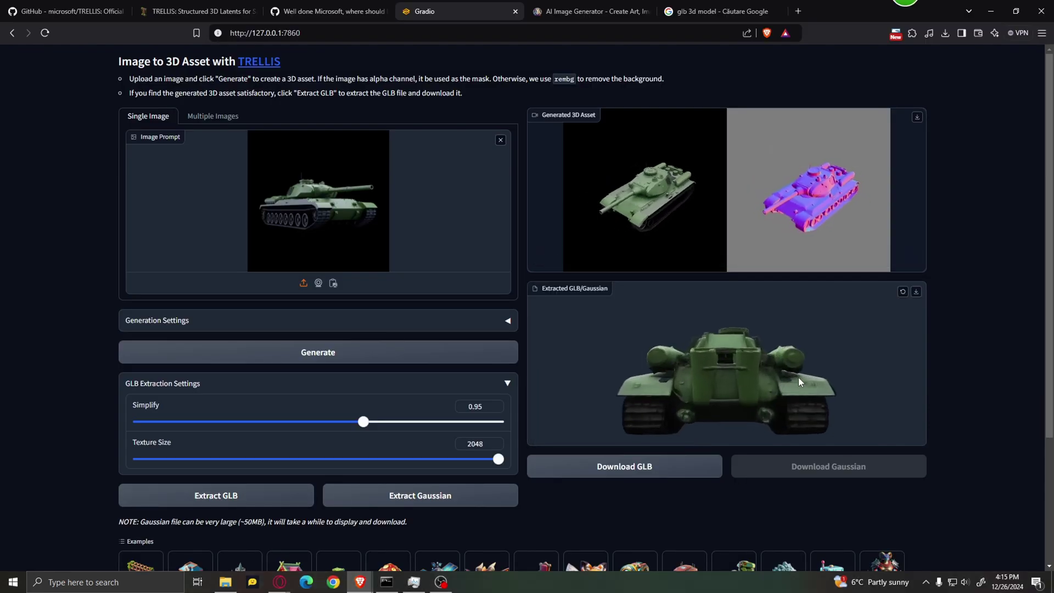
{"action": "left_click_drag", "start_coordinate": [798, 377], "coordinate": [878, 384]}
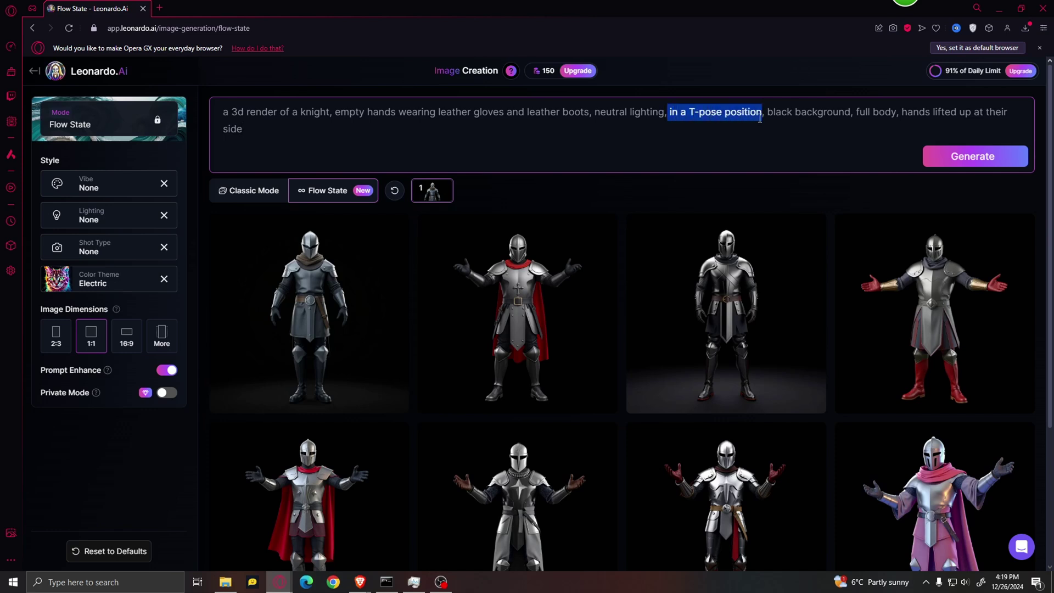
In Leonardo.Ai, review the knight prompt's wording "in a T-pose position" and "hands lifted up at their side"
{"action": "left_click", "coordinate": [720, 133]}
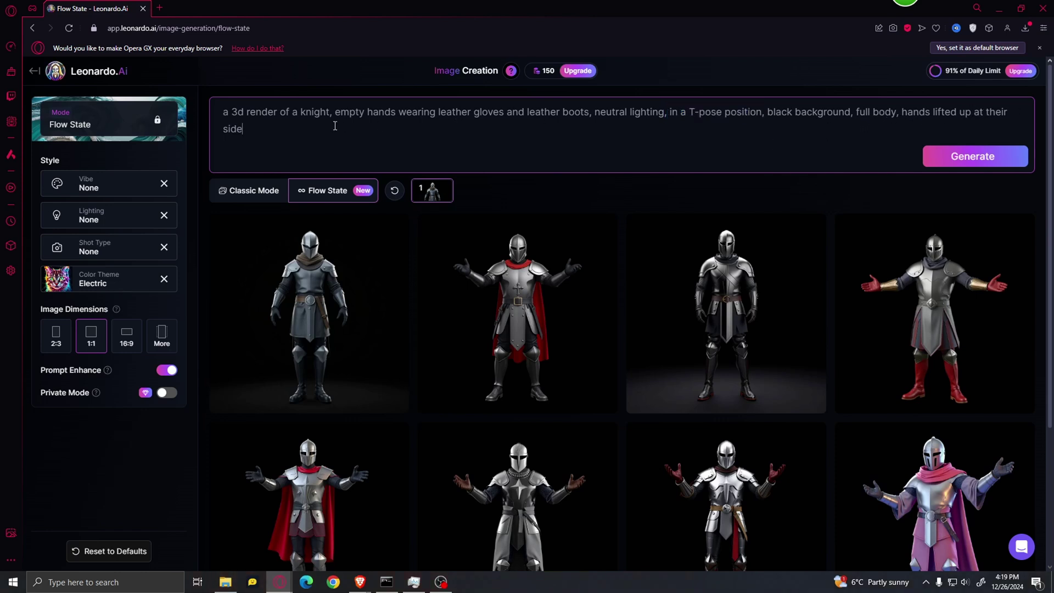
{"action": "left_click", "coordinate": [963, 110], "text": "shift"}
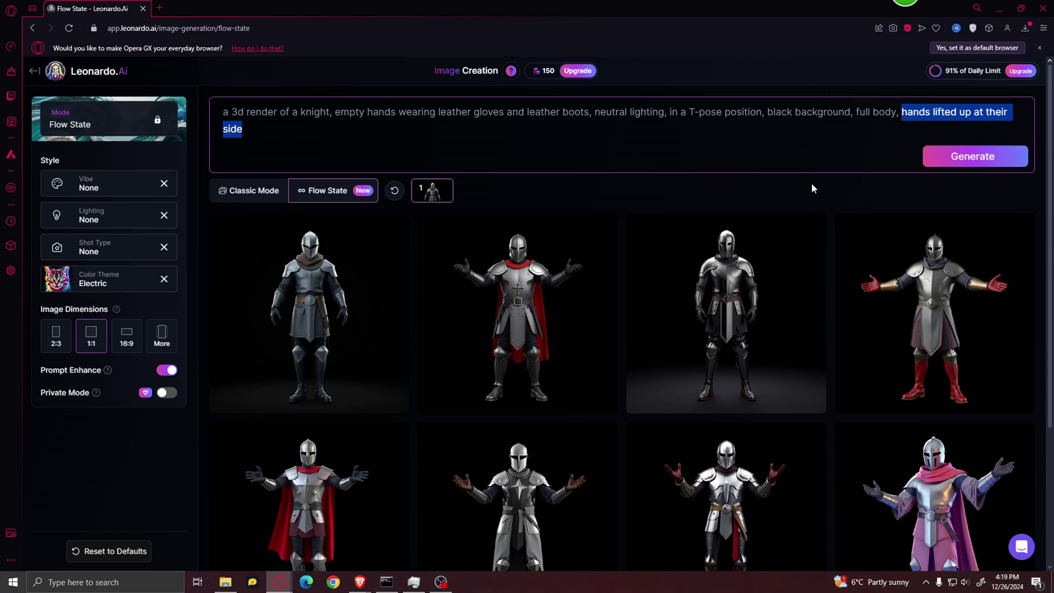
{"action": "left_click", "coordinate": [783, 182]}
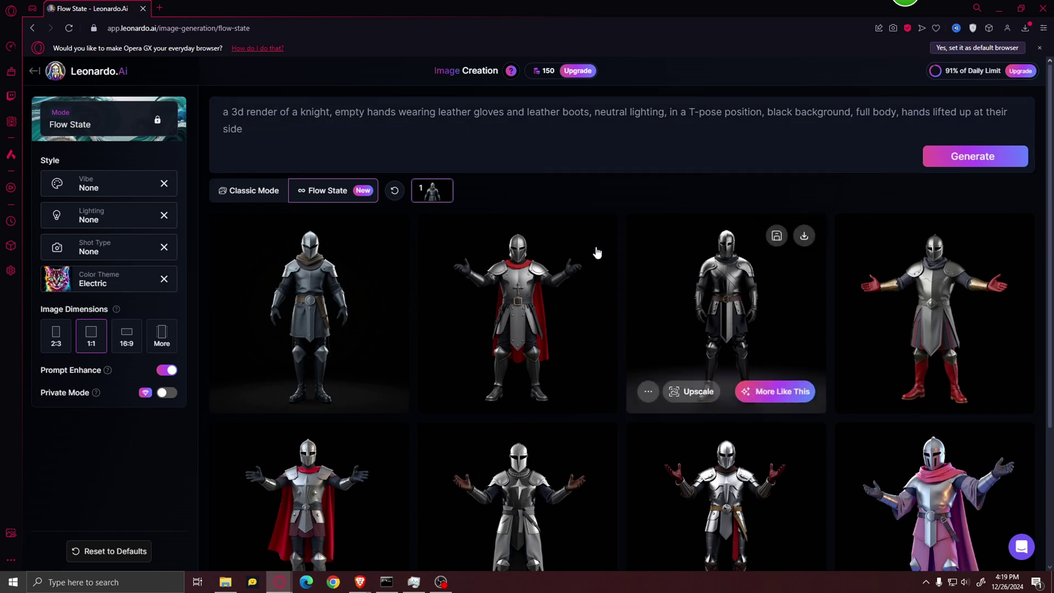
Look through the knight images, load more of them, and enlarge and download the first-row knight with red gloves and red boots
{"action": "scroll", "coordinate": [518, 283], "scroll_direction": "down", "scroll_amount": 1}
{"action": "scroll", "coordinate": [518, 283], "scroll_direction": "down", "scroll_amount": 6}
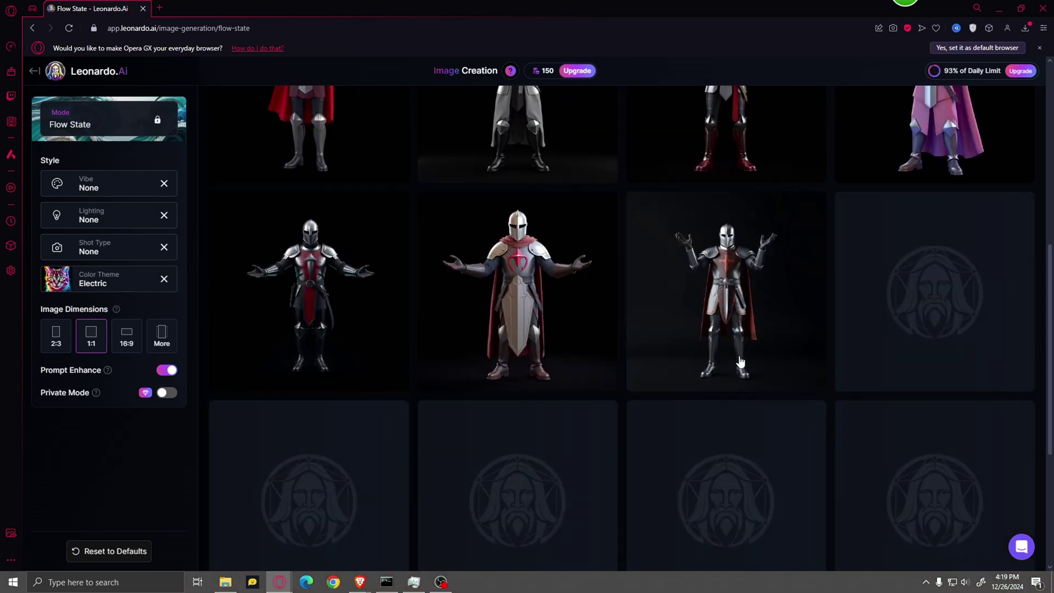
{"action": "scroll", "coordinate": [564, 397], "scroll_direction": "down", "scroll_amount": 2}
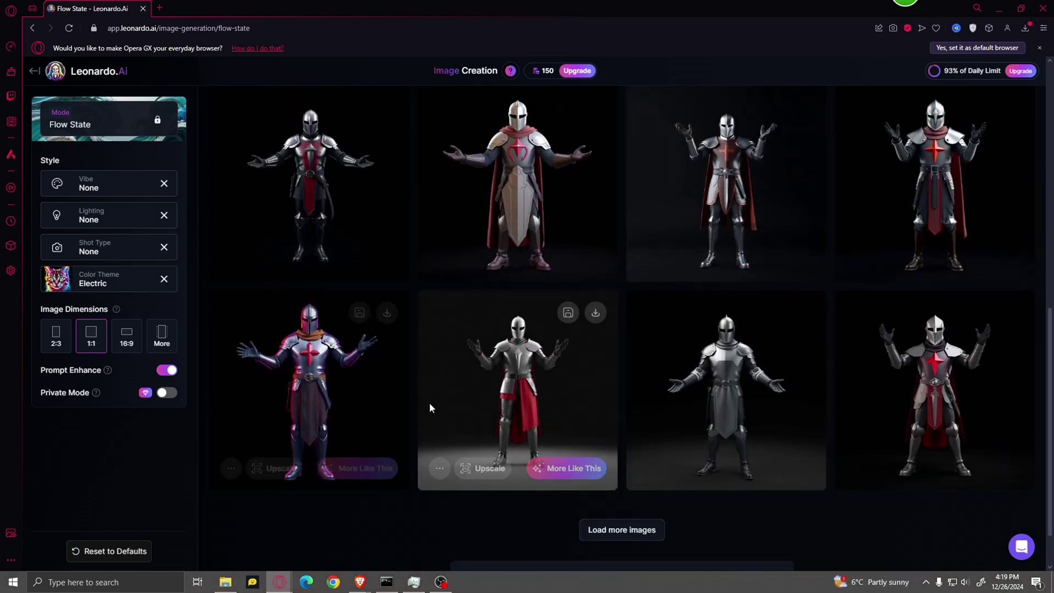
{"action": "scroll", "coordinate": [560, 440], "scroll_direction": "down", "scroll_amount": 1}
{"action": "left_click", "coordinate": [637, 475]}
{"action": "scroll", "coordinate": [824, 372], "scroll_direction": "down", "scroll_amount": 4}
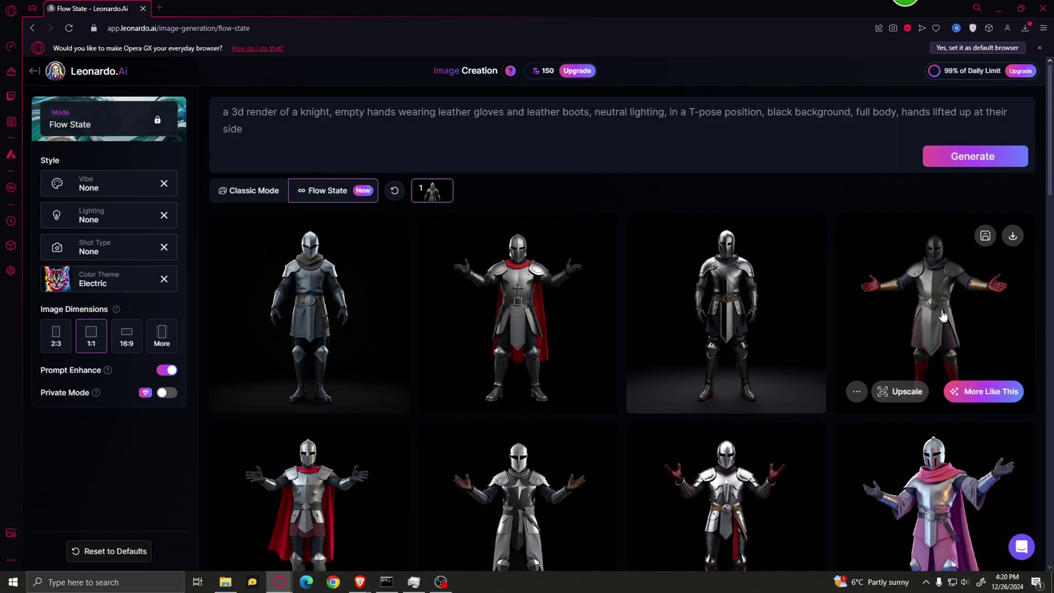
{"action": "left_click", "coordinate": [969, 330]}
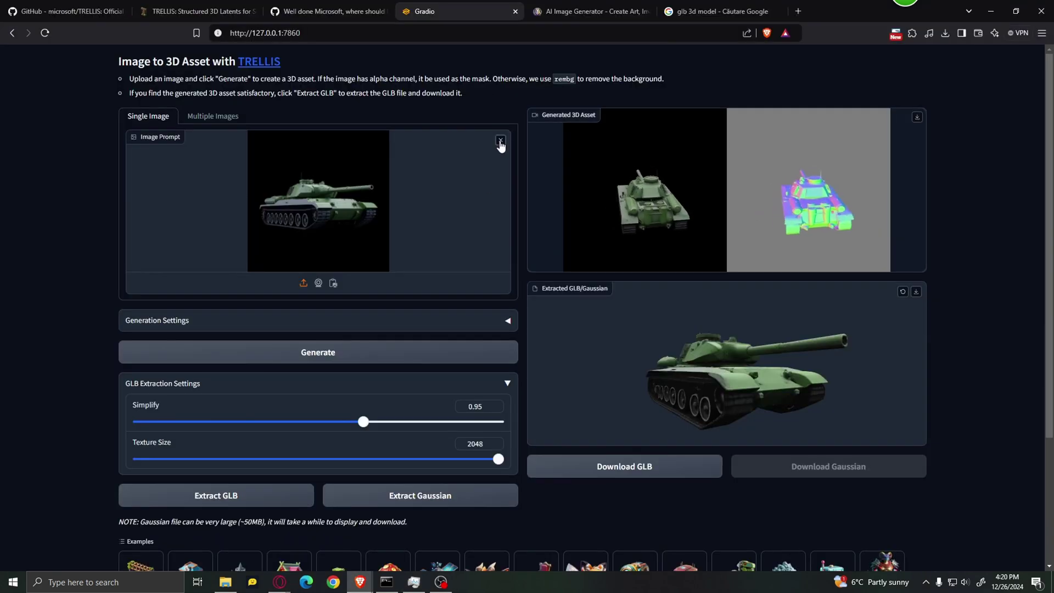
In TRELLIS, replace the tank image with the downloaded T-pose knight render and generate its 3D asset
{"action": "left_click", "coordinate": [499, 144]}
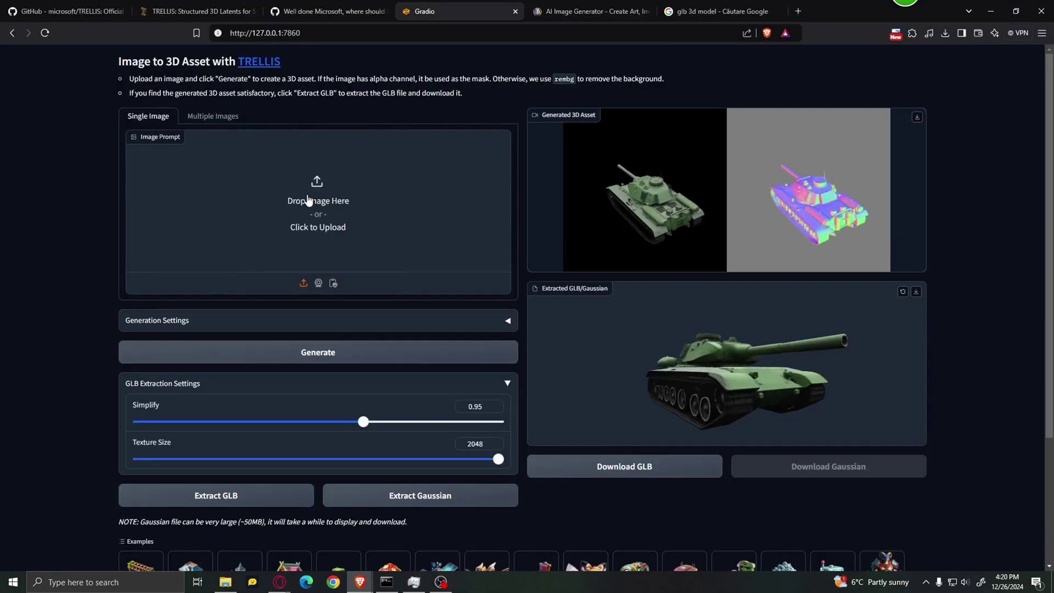
{"action": "left_click", "coordinate": [304, 179]}
{"action": "left_click", "coordinate": [140, 96]}
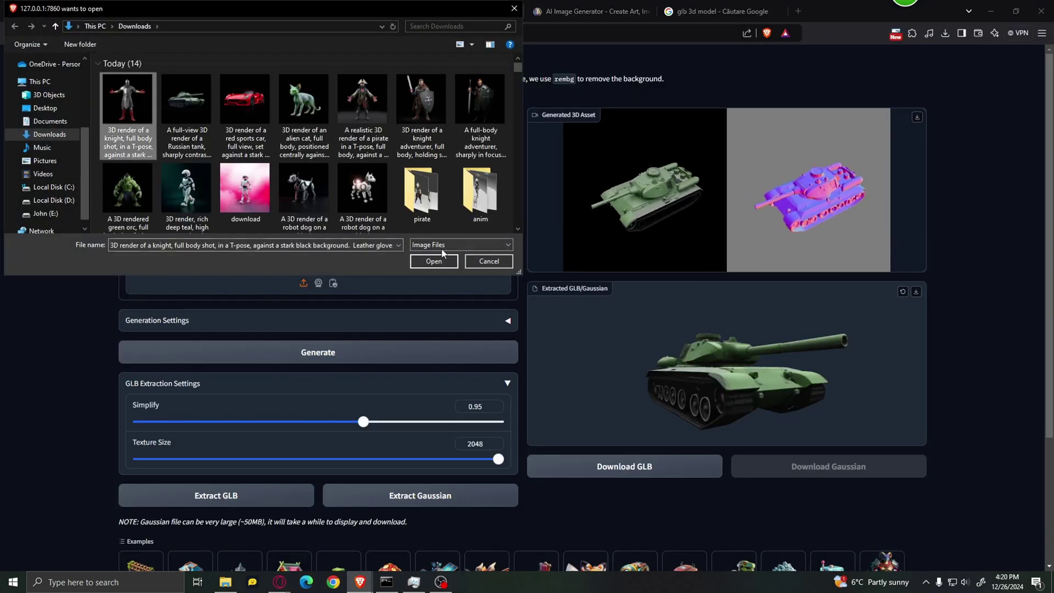
{"action": "left_click", "coordinate": [433, 262]}
{"action": "left_click", "coordinate": [343, 352]}
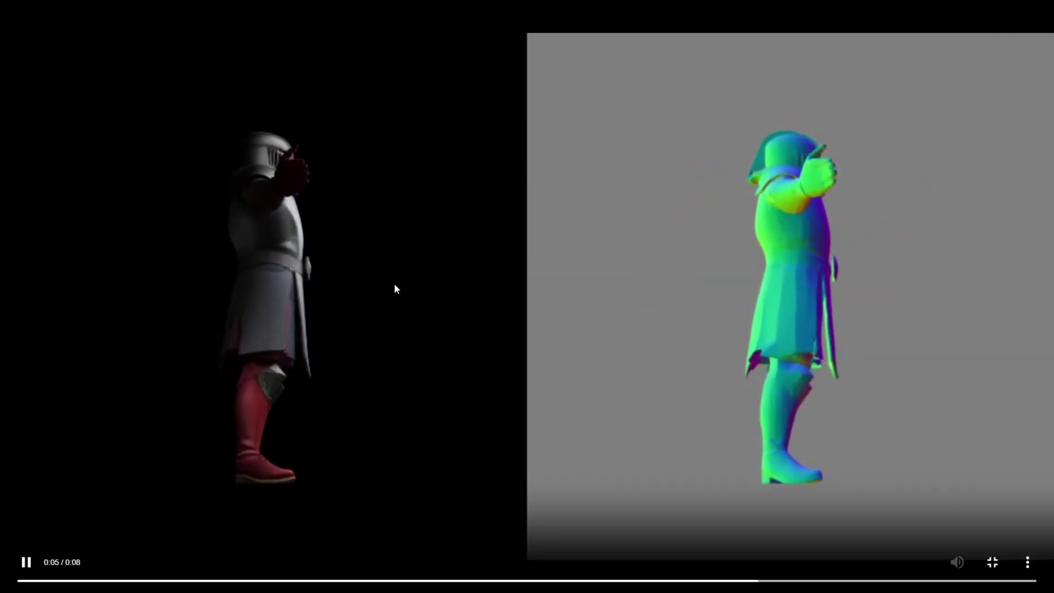
Leave the full-screen preview, extract the knight as a GLB and inspect the model up close from different angles
{"action": "key", "text": "Escape"}
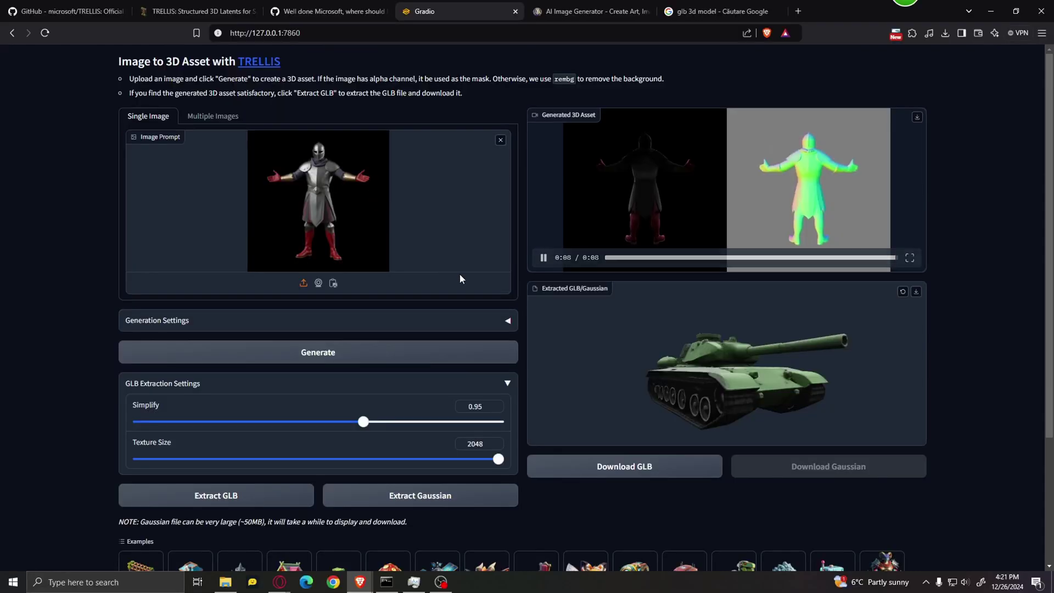
{"action": "left_click", "coordinate": [266, 499]}
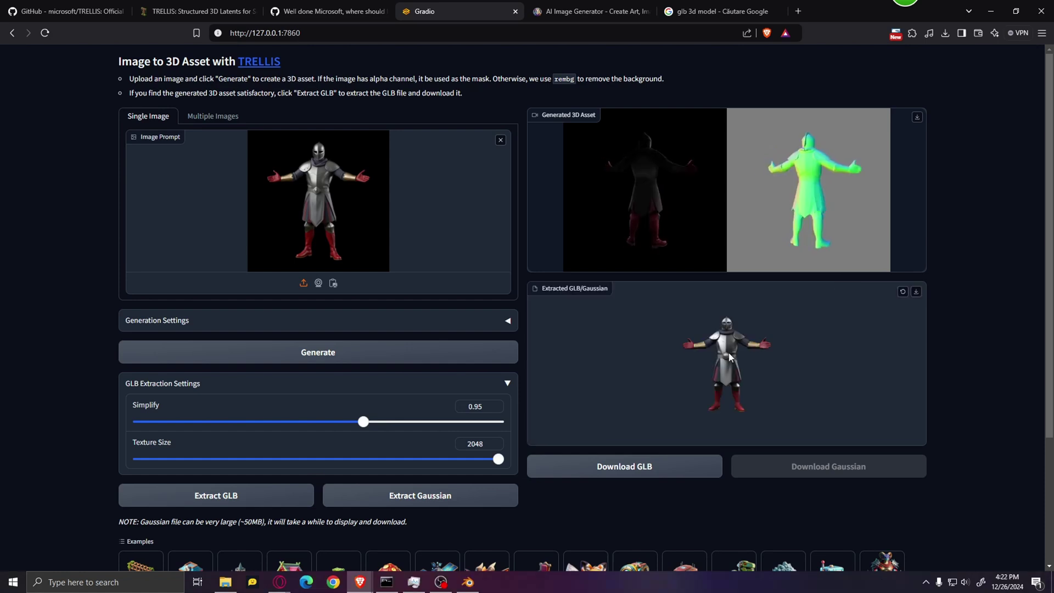
{"action": "scroll", "coordinate": [731, 357], "scroll_direction": "up", "scroll_amount": 3}
{"action": "left_click_drag", "start_coordinate": [807, 349], "coordinate": [734, 346]}
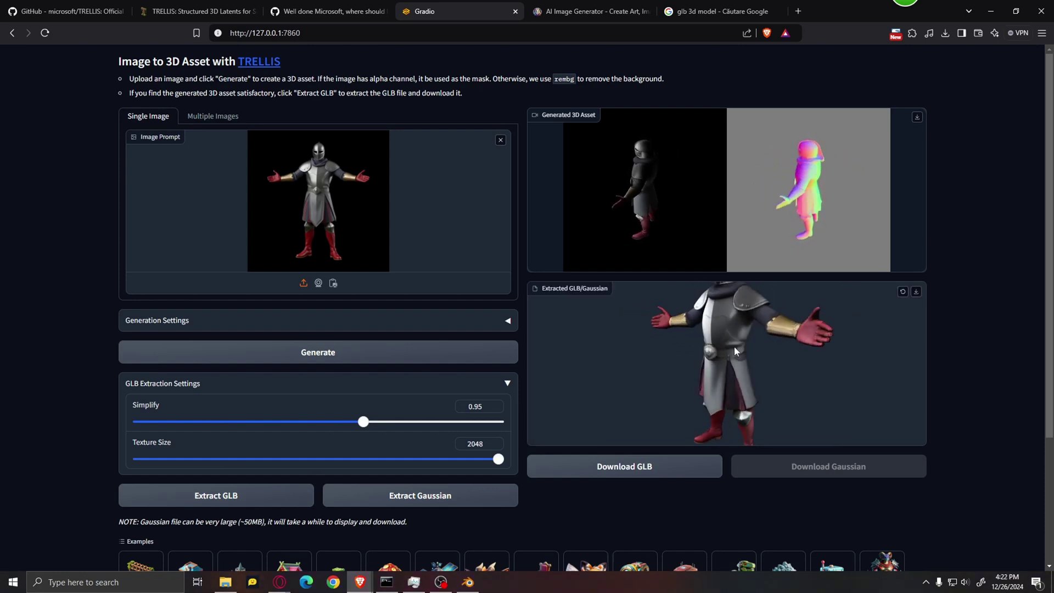
Download the knight's GLB file to the Downloads folder as knight1.glb
{"action": "left_click", "coordinate": [585, 460]}
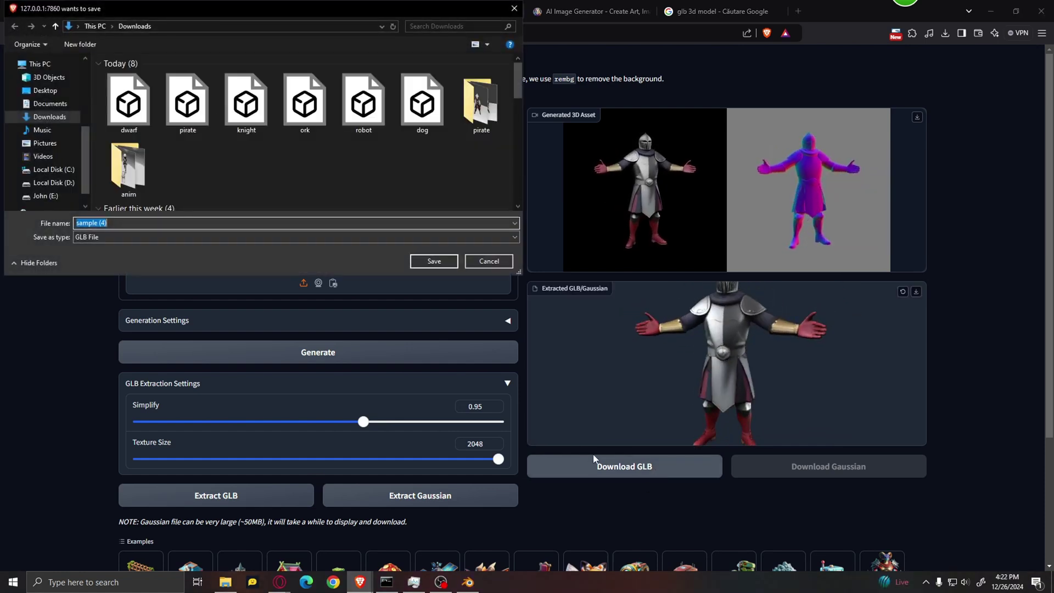
{"action": "type", "text": "kn"}
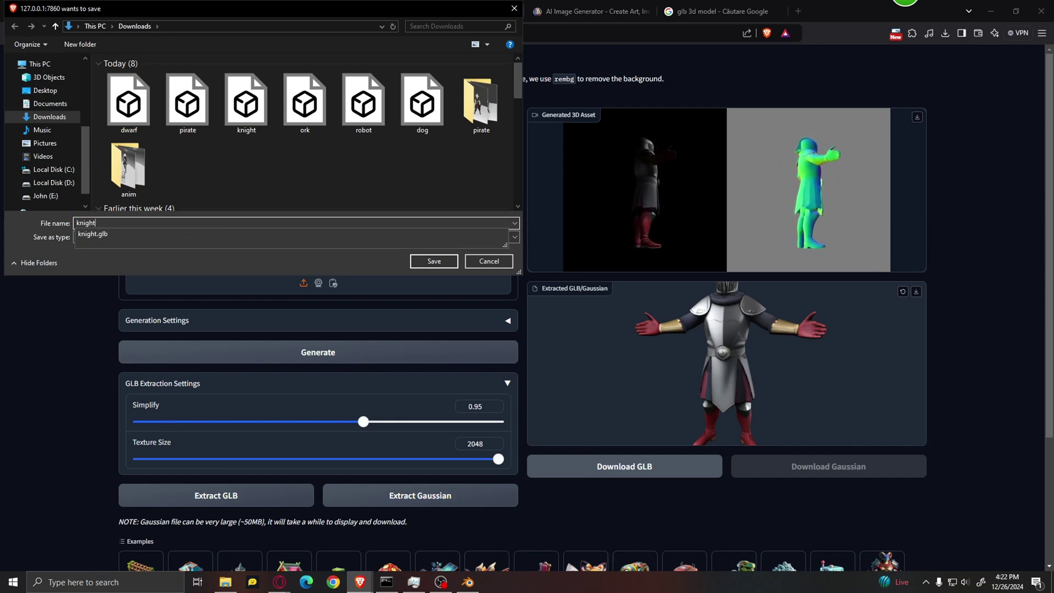
{"action": "type", "text": "ight"}
{"action": "key", "text": "Return"}
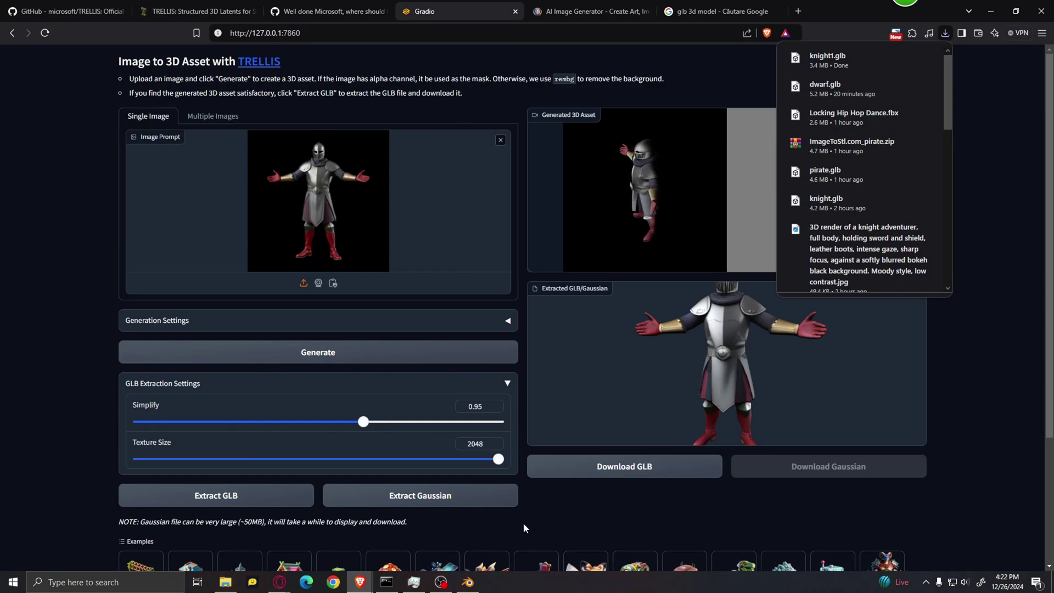
Switch to Blender, delete the default cube and import knight1.glb from the Downloads folder as glTF 2.0
{"action": "left_click", "coordinate": [476, 582]}
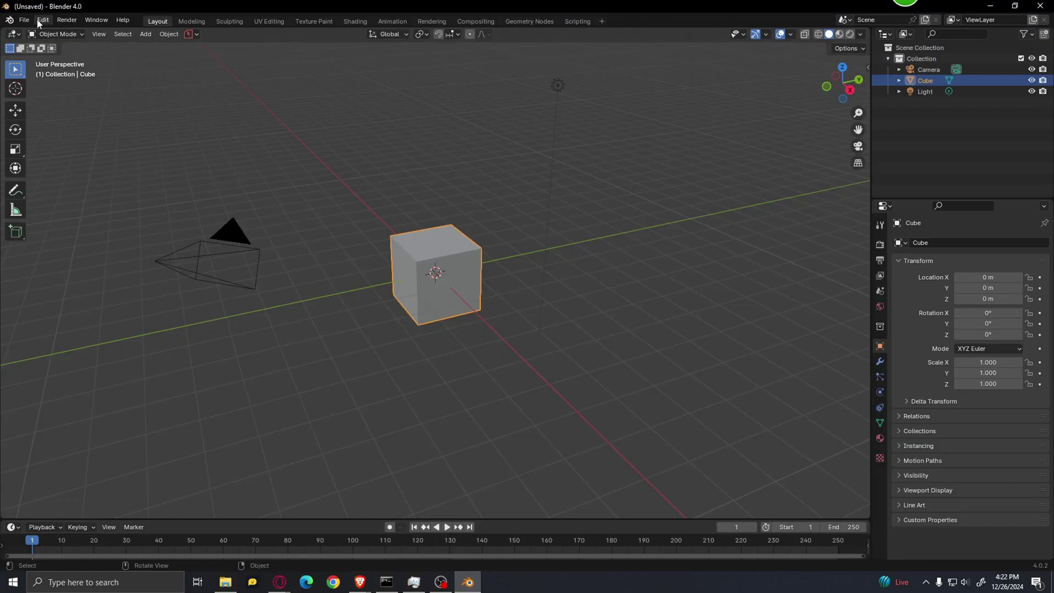
{"action": "key", "text": "Delete"}
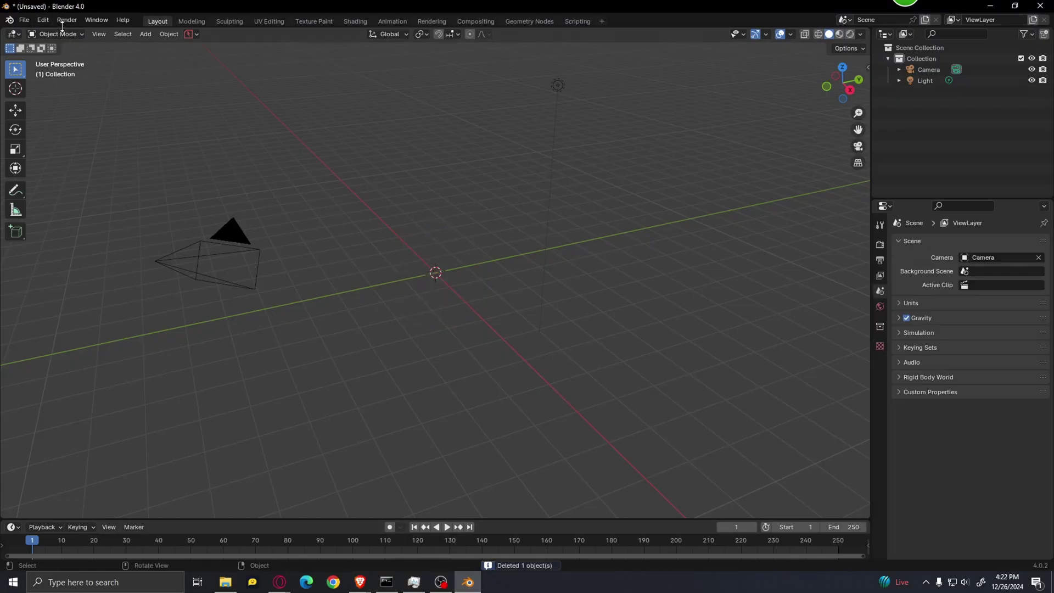
{"action": "left_click", "coordinate": [25, 20]}
{"action": "mouse_move", "coordinate": [81, 175]}
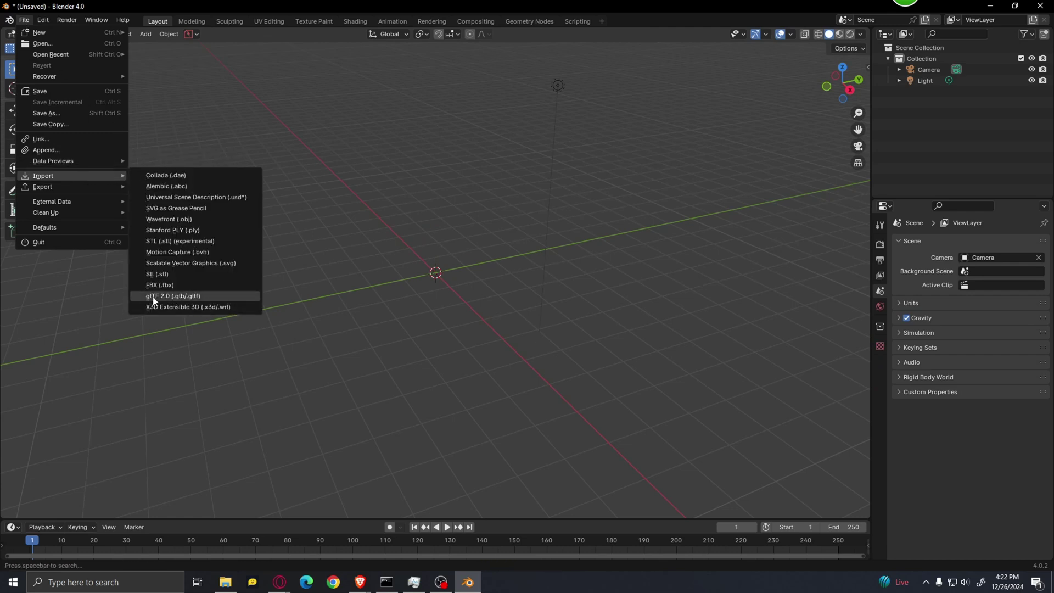
{"action": "left_click", "coordinate": [212, 296]}
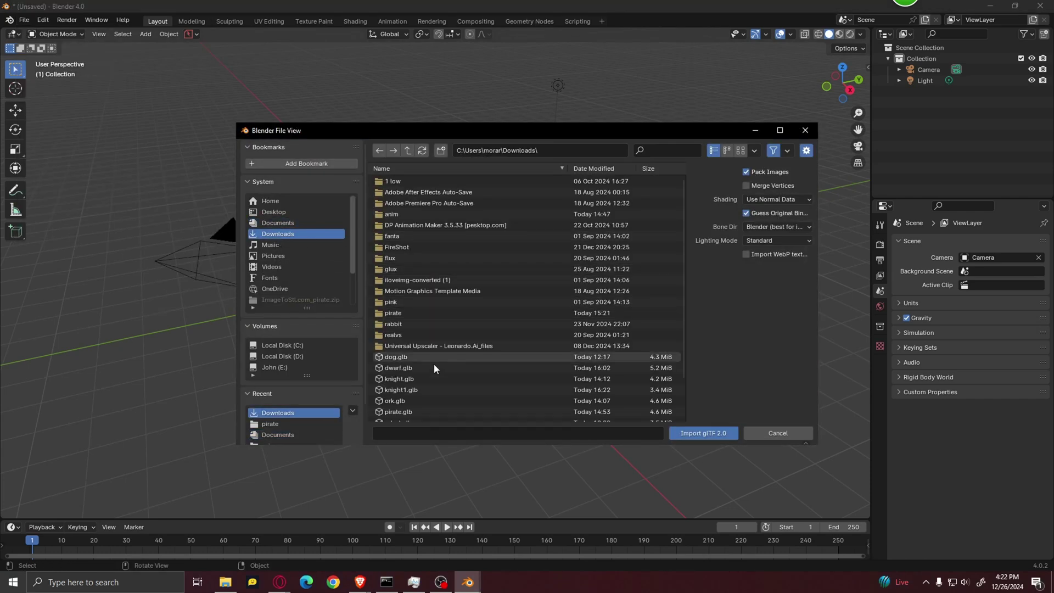
{"action": "scroll", "coordinate": [434, 364], "scroll_direction": "down", "scroll_amount": 5}
{"action": "left_click", "coordinate": [420, 338]}
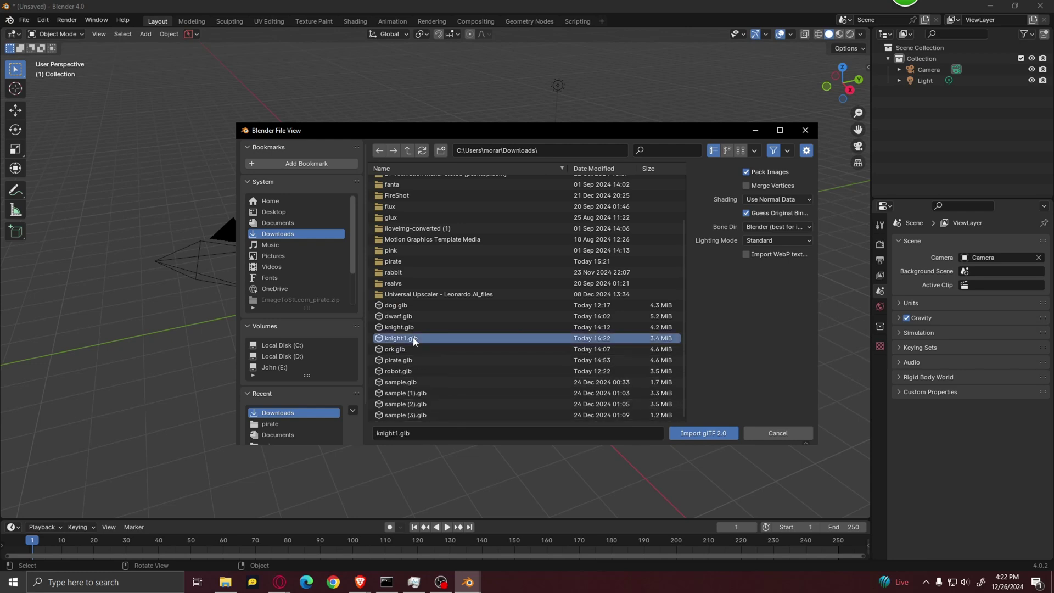
{"action": "left_click", "coordinate": [698, 433]}
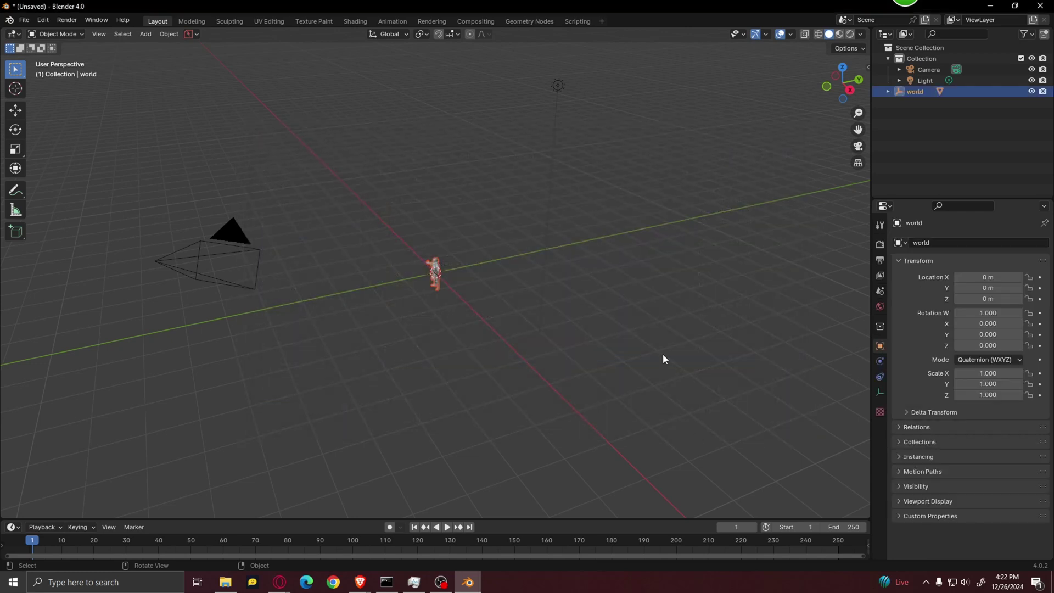
Scale the imported knight up uniformly to about 7.26 times its size
{"action": "scroll", "coordinate": [549, 297], "scroll_direction": "up", "scroll_amount": 5}
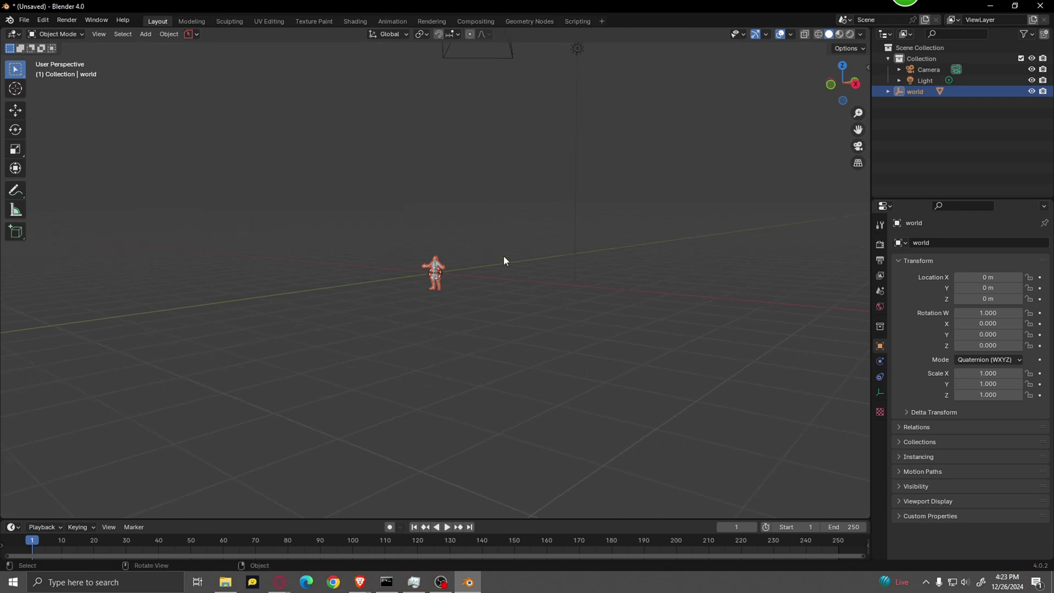
{"action": "scroll", "coordinate": [479, 276], "scroll_direction": "up", "scroll_amount": 3}
{"action": "scroll", "coordinate": [549, 278], "scroll_direction": "down", "scroll_amount": 4}
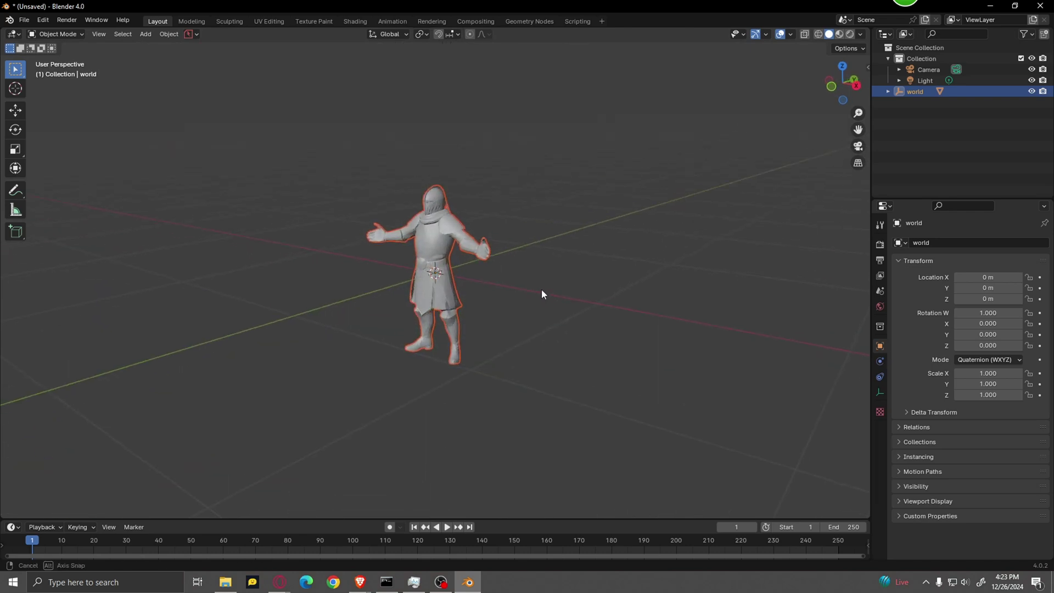
{"action": "scroll", "coordinate": [555, 299], "scroll_direction": "down", "scroll_amount": 4}
{"action": "key", "text": "s"}
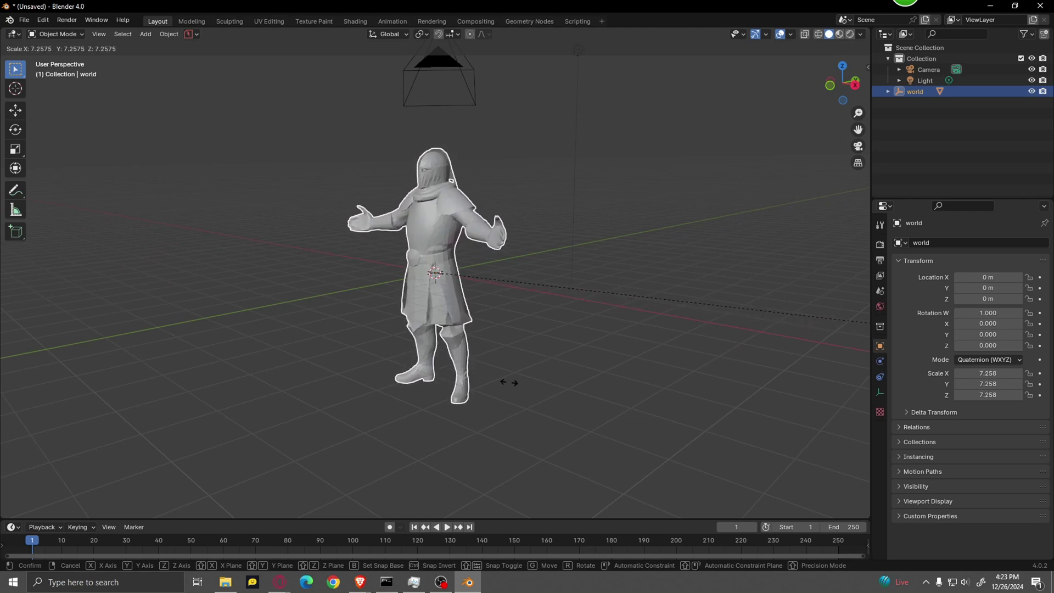
{"action": "left_click", "coordinate": [449, 367]}
{"action": "scroll", "coordinate": [543, 358], "scroll_direction": "down", "scroll_amount": 4}
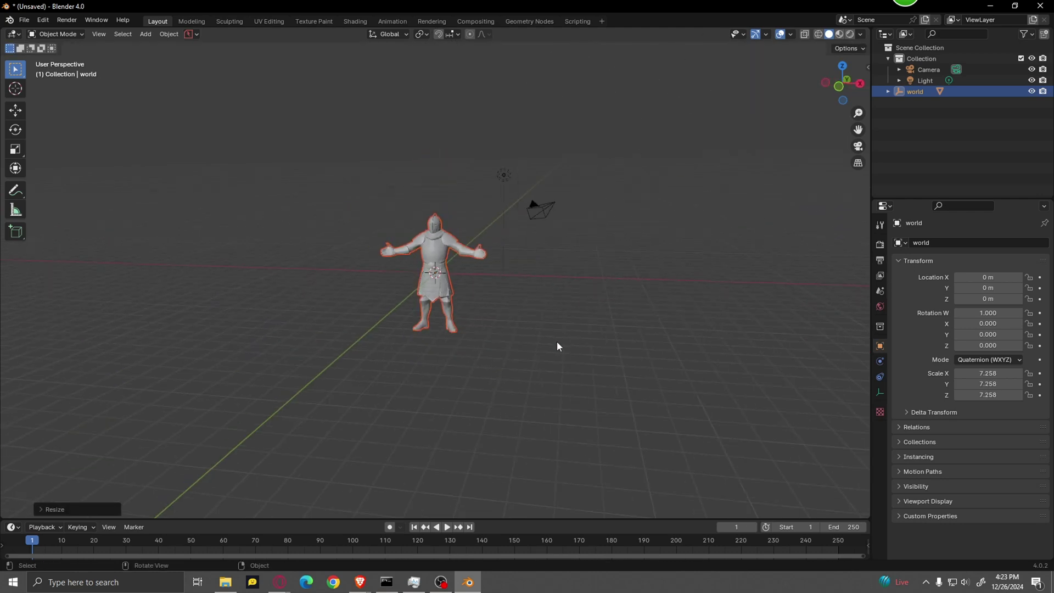
Raise the knight about 3.2 m along the Z axis so its feet stand at the grid floor
{"action": "key", "text": "g"}
{"action": "key", "text": "z"}
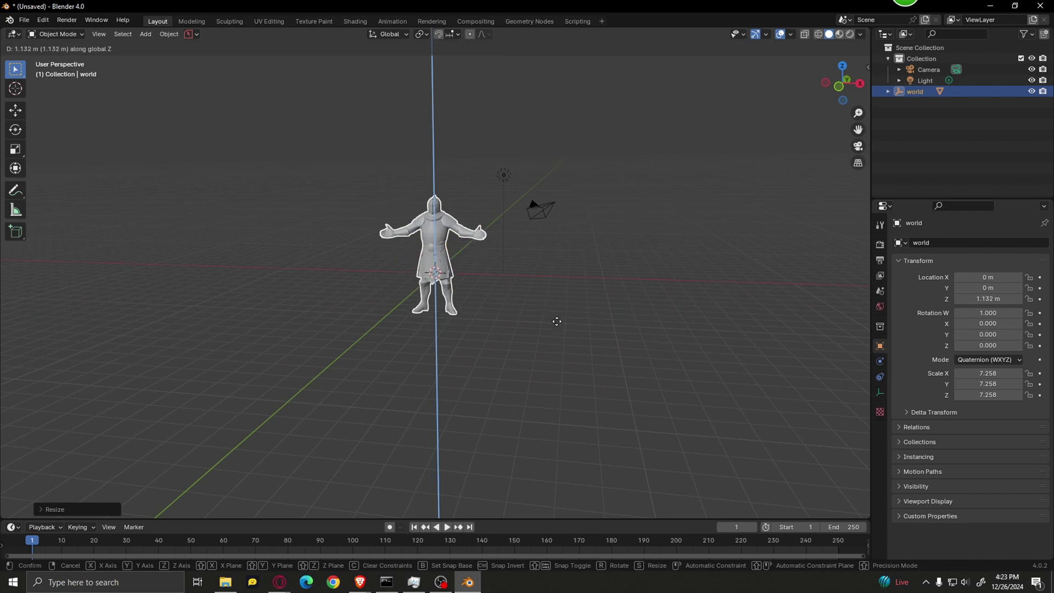
{"action": "left_click", "coordinate": [543, 289]}
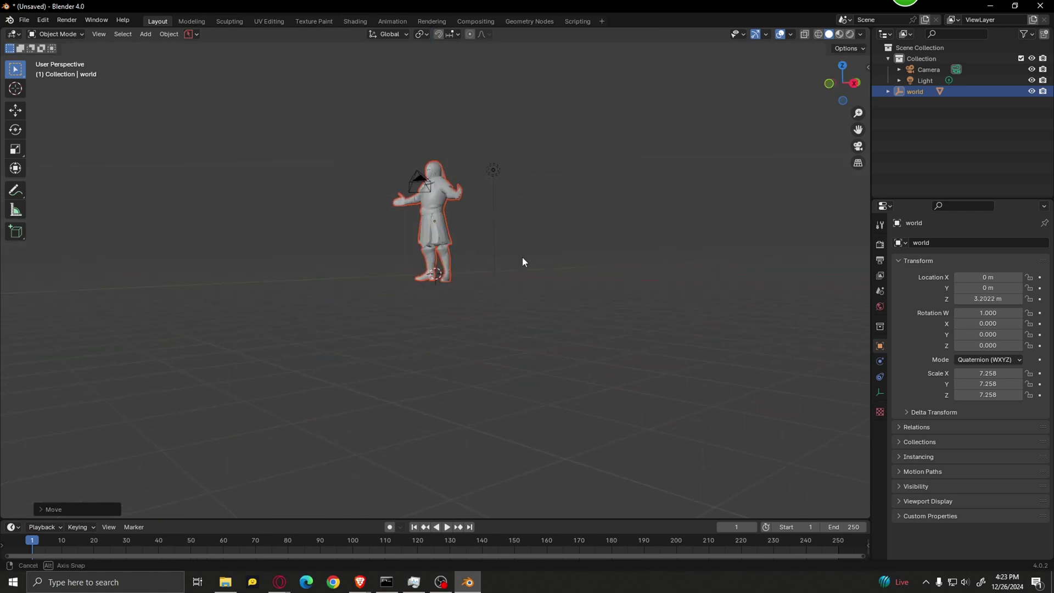
{"action": "left_click_drag", "start_coordinate": [522, 256], "coordinate": [555, 258]}
{"action": "scroll", "coordinate": [453, 171], "scroll_direction": "up", "scroll_amount": 3}
{"action": "left_click_drag", "start_coordinate": [453, 171], "coordinate": [719, 149]}
{"action": "scroll", "coordinate": [501, 251], "scroll_direction": "up", "scroll_amount": 2}
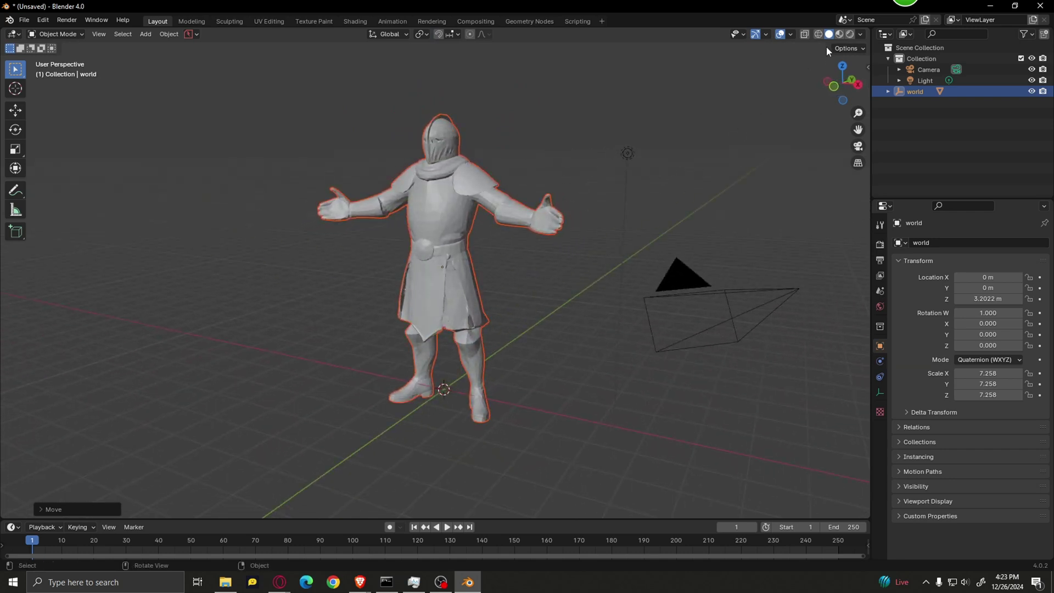
Try Rendered viewport shading, switch to Material Preview and look at the textured knight from the front
{"action": "left_click", "coordinate": [850, 34]}
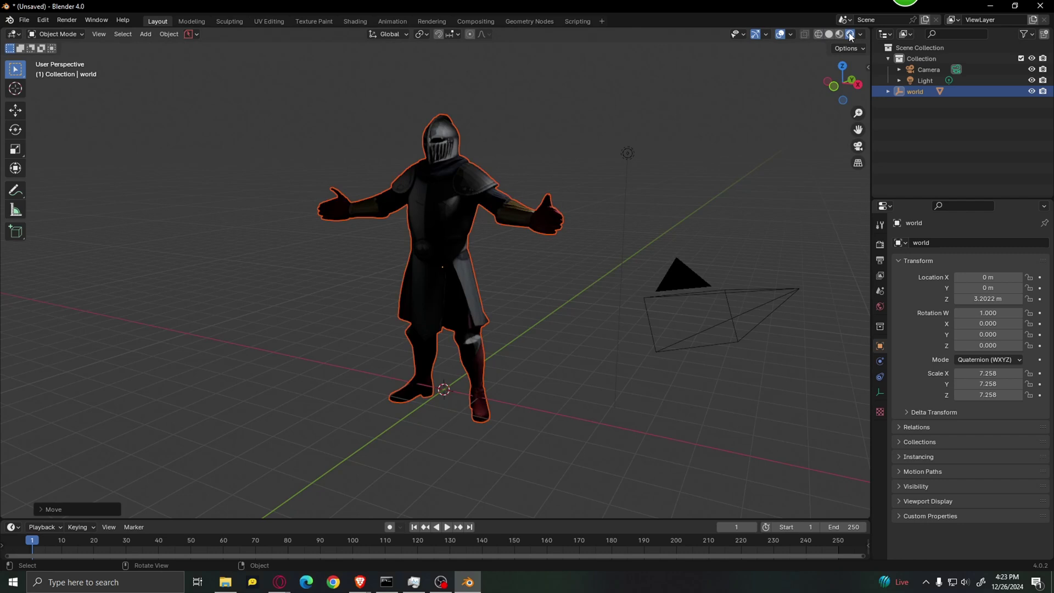
{"action": "left_click_drag", "start_coordinate": [516, 283], "coordinate": [801, 44]}
{"action": "left_click", "coordinate": [841, 34]}
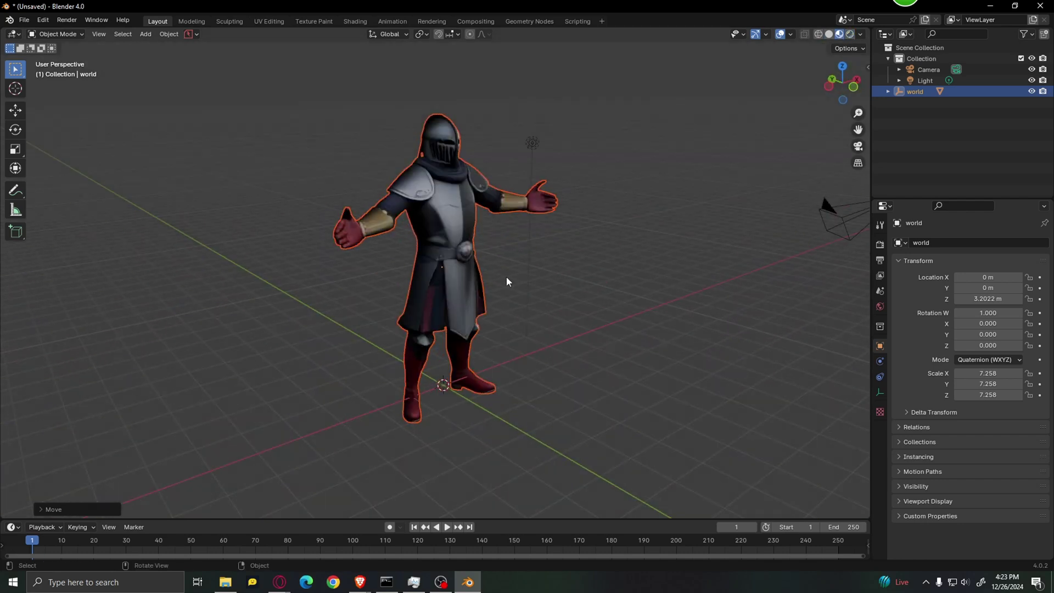
{"action": "mouse_move", "coordinate": [506, 275]}
{"action": "left_mouse_down"}
{"action": "mouse_move", "coordinate": [516, 281]}
{"action": "mouse_move", "coordinate": [451, 257]}
{"action": "mouse_move", "coordinate": [541, 280]}
{"action": "mouse_move", "coordinate": [535, 210]}
{"action": "mouse_move", "coordinate": [575, 315]}
{"action": "mouse_move", "coordinate": [595, 283]}
{"action": "mouse_move", "coordinate": [520, 306]}
{"action": "mouse_move", "coordinate": [485, 299]}
{"action": "mouse_move", "coordinate": [498, 283]}
{"action": "mouse_move", "coordinate": [536, 278]}
{"action": "mouse_move", "coordinate": [531, 266]}
{"action": "mouse_move", "coordinate": [470, 256]}
{"action": "left_mouse_up"}
Export the scene with the knight as an FBX file named knightV1.fbx in the Downloads folder
{"action": "left_click", "coordinate": [24, 20]}
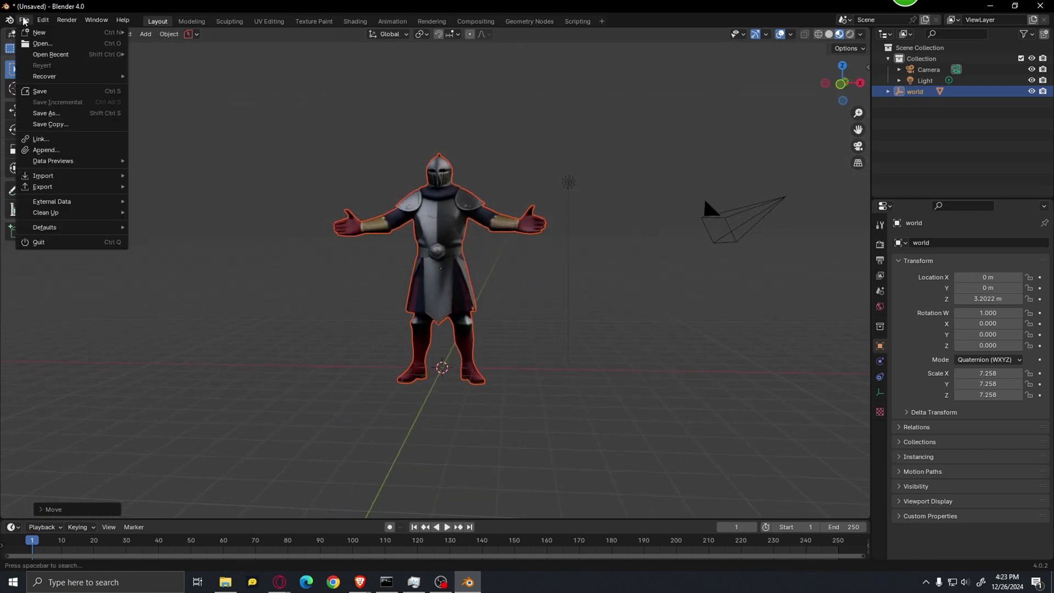
{"action": "mouse_move", "coordinate": [57, 190]}
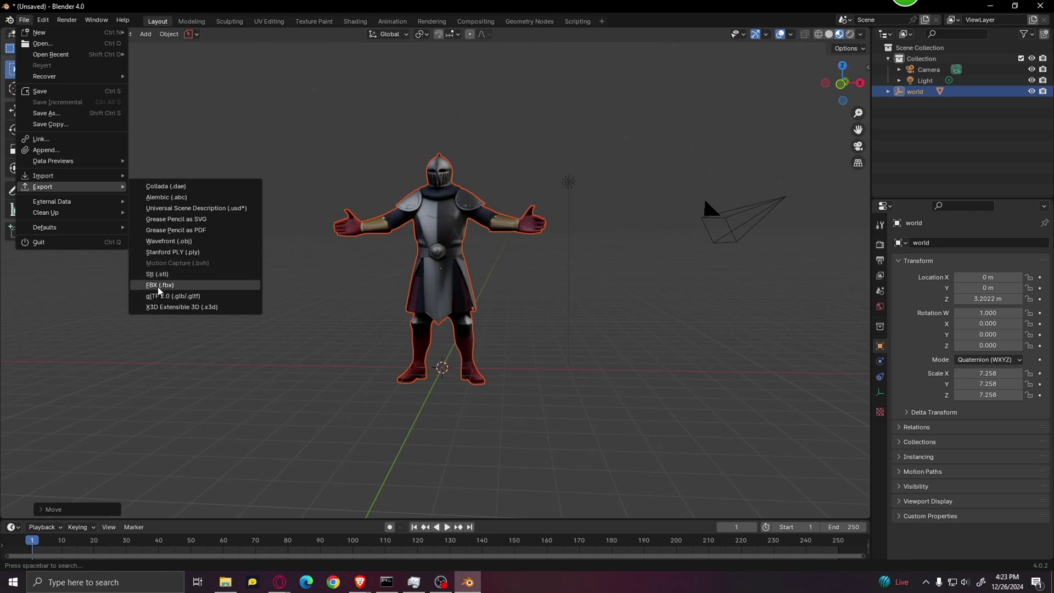
{"action": "left_click", "coordinate": [177, 287]}
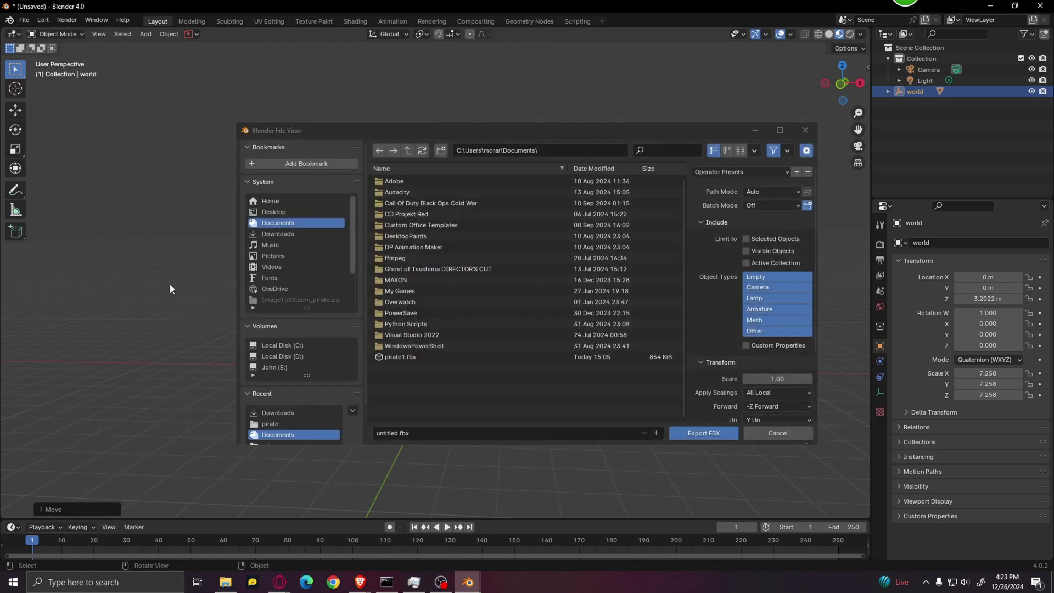
{"action": "left_click", "coordinate": [420, 433]}
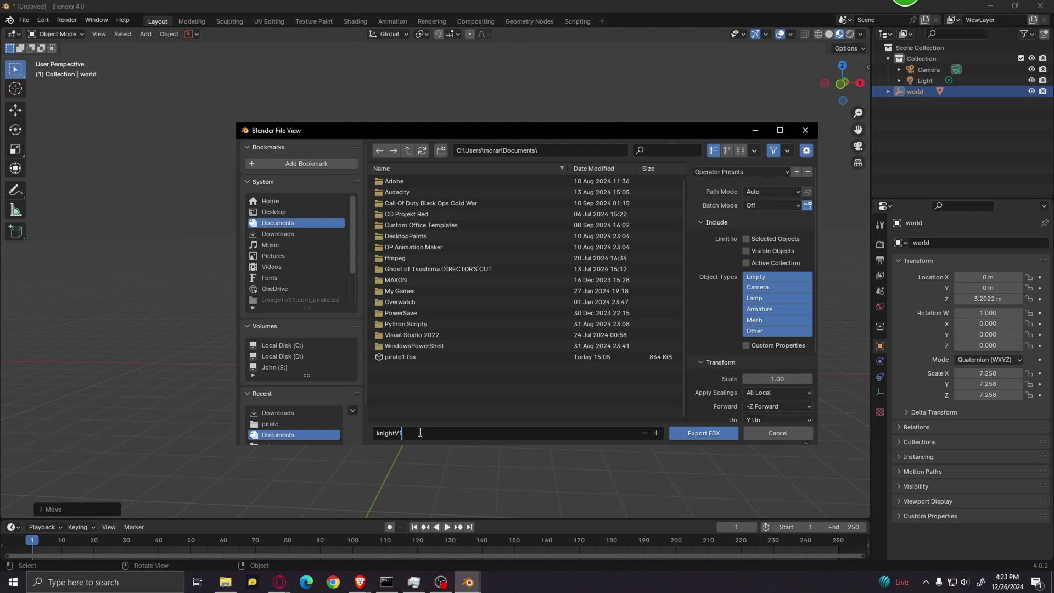
{"action": "left_click", "coordinate": [272, 236]}
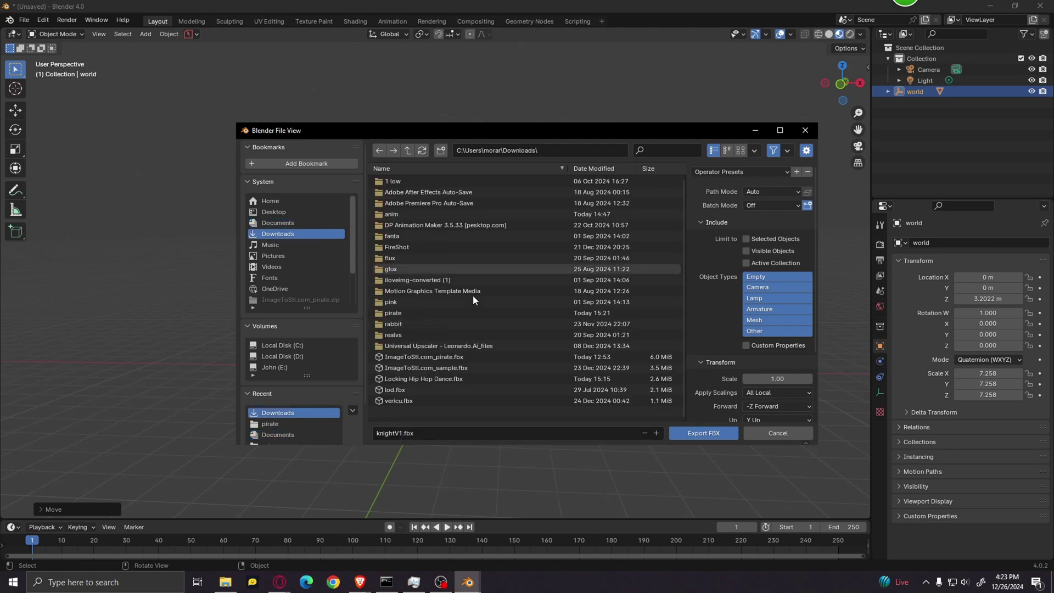
{"action": "left_click", "coordinate": [693, 433]}
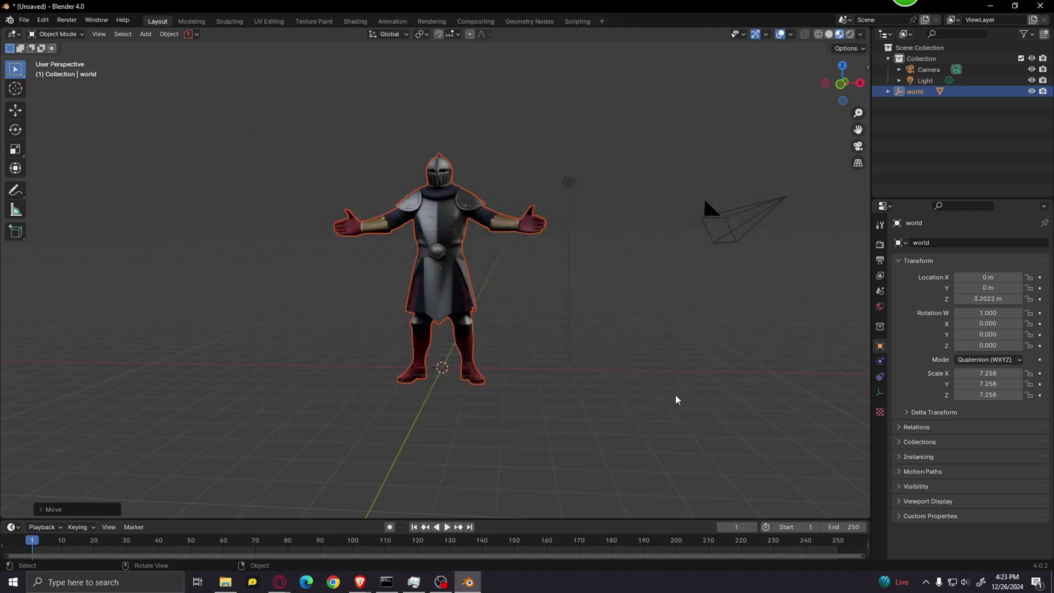
Switch to Mixamo in the browser and upload knightV1 from the Downloads folder as a new character
{"action": "left_click", "coordinate": [360, 582]}
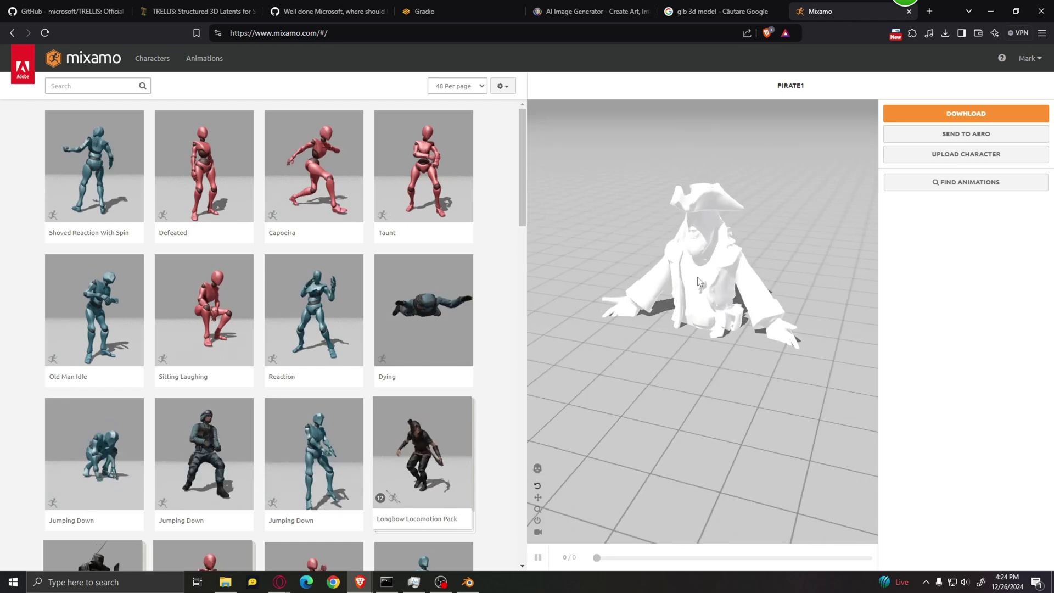
{"action": "left_click", "coordinate": [995, 155]}
{"action": "left_click", "coordinate": [452, 317]}
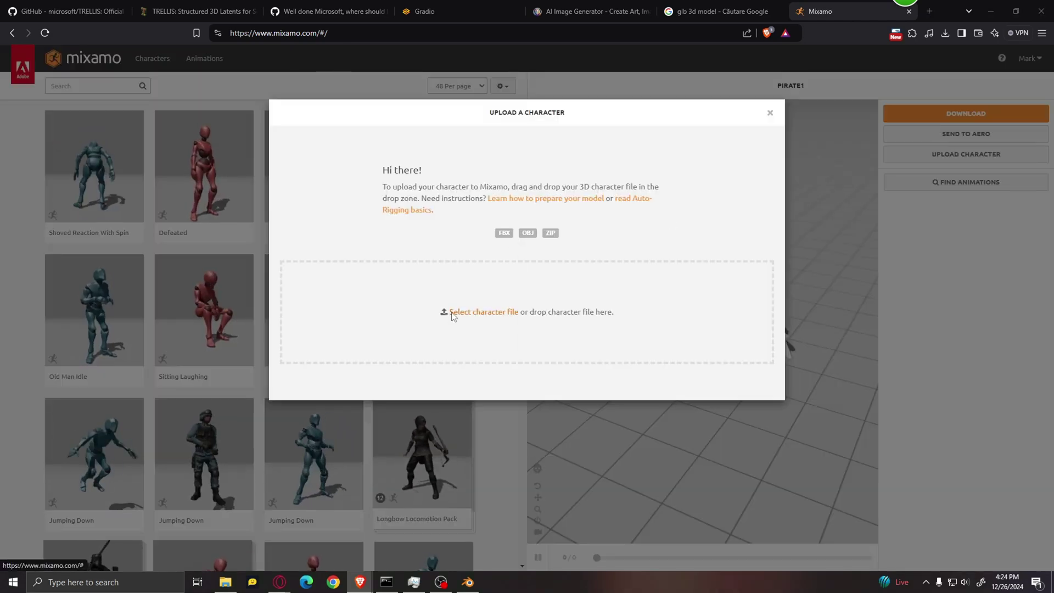
{"action": "left_click", "coordinate": [140, 106]}
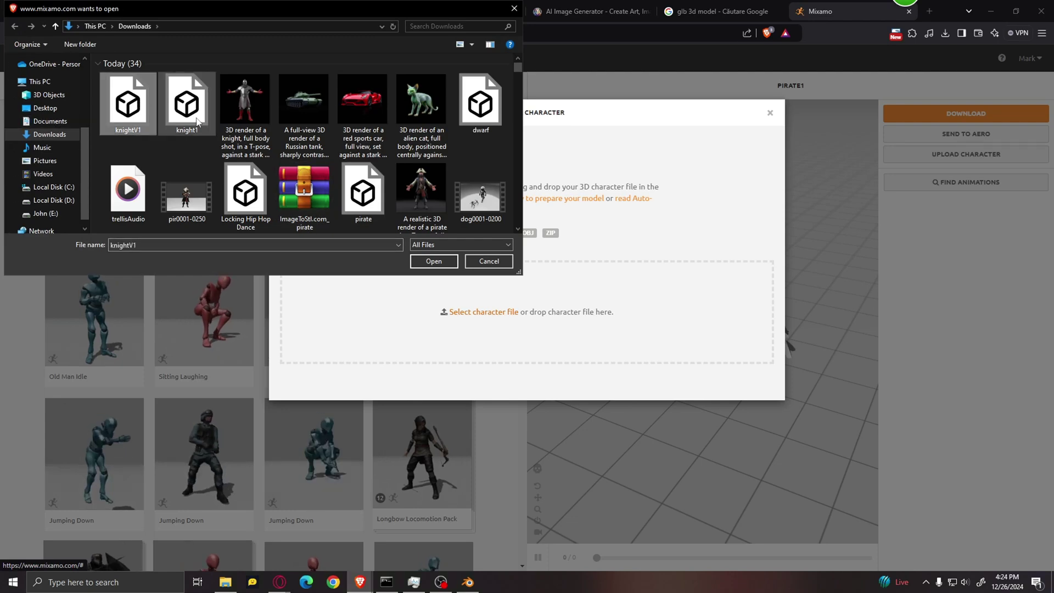
{"action": "left_click", "coordinate": [434, 261]}
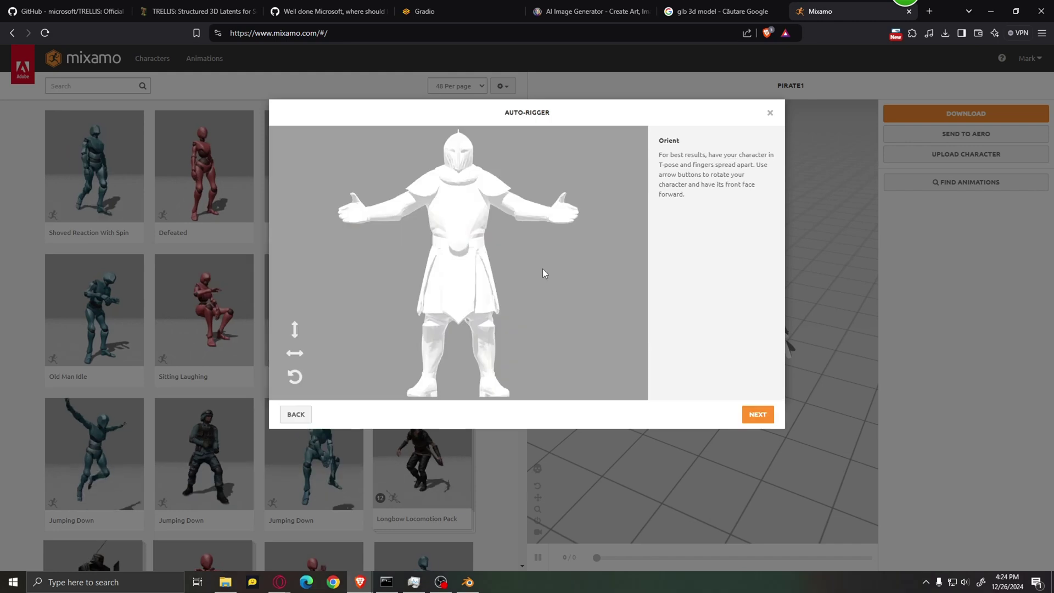
Accept the knight's orientation and place the chin, wrist, elbow, knee and groin markers with symmetry on
{"action": "left_click", "coordinate": [758, 418]}
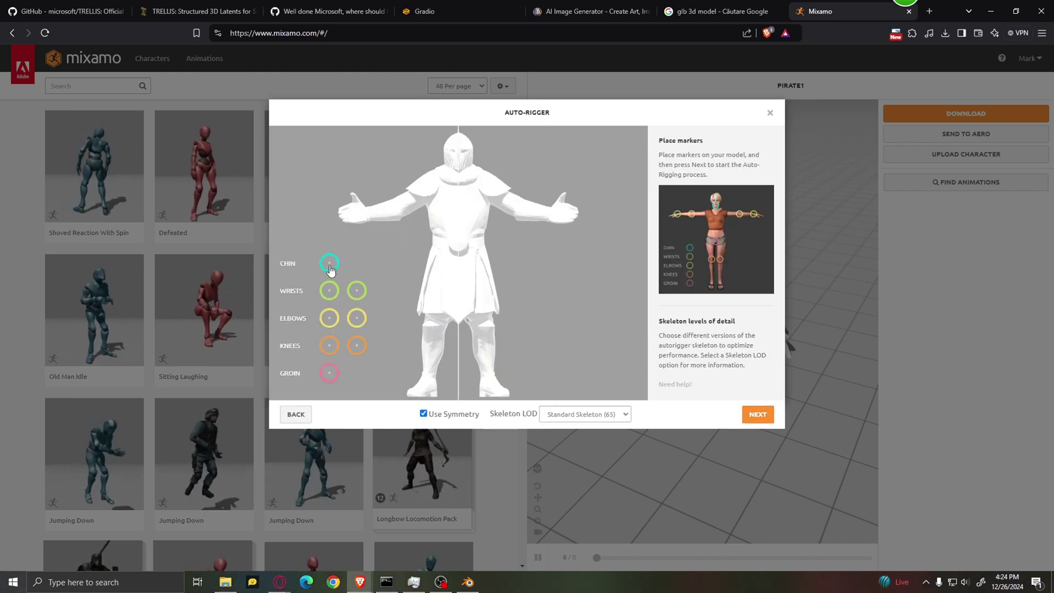
{"action": "mouse_move", "coordinate": [331, 269]}
{"action": "left_mouse_down"}
{"action": "mouse_move", "coordinate": [451, 232]}
{"action": "mouse_move", "coordinate": [467, 163]}
{"action": "mouse_move", "coordinate": [459, 170]}
{"action": "left_mouse_up"}
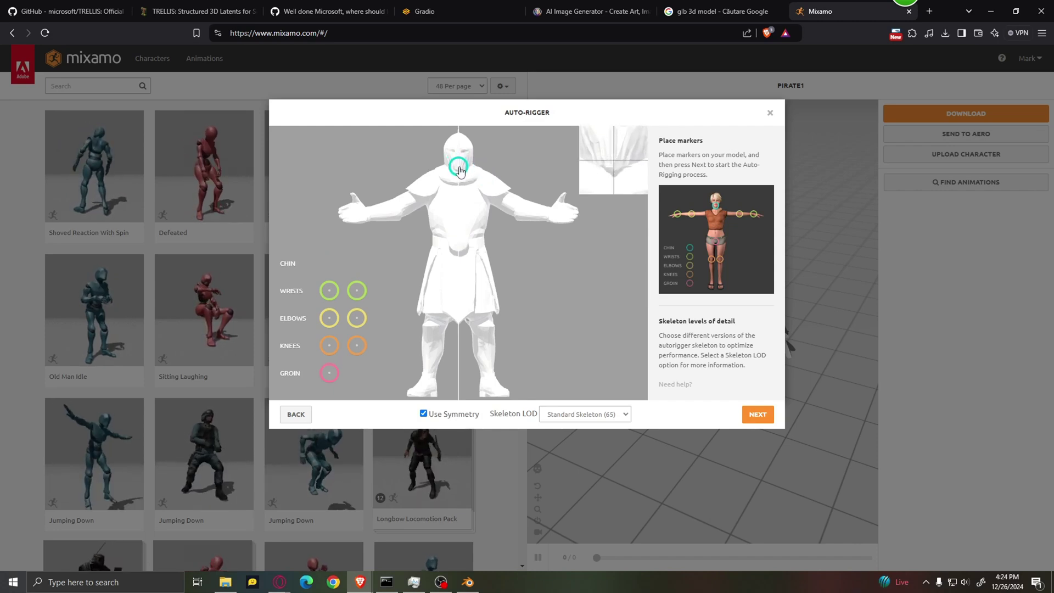
{"action": "left_click_drag", "start_coordinate": [460, 170], "coordinate": [459, 168]}
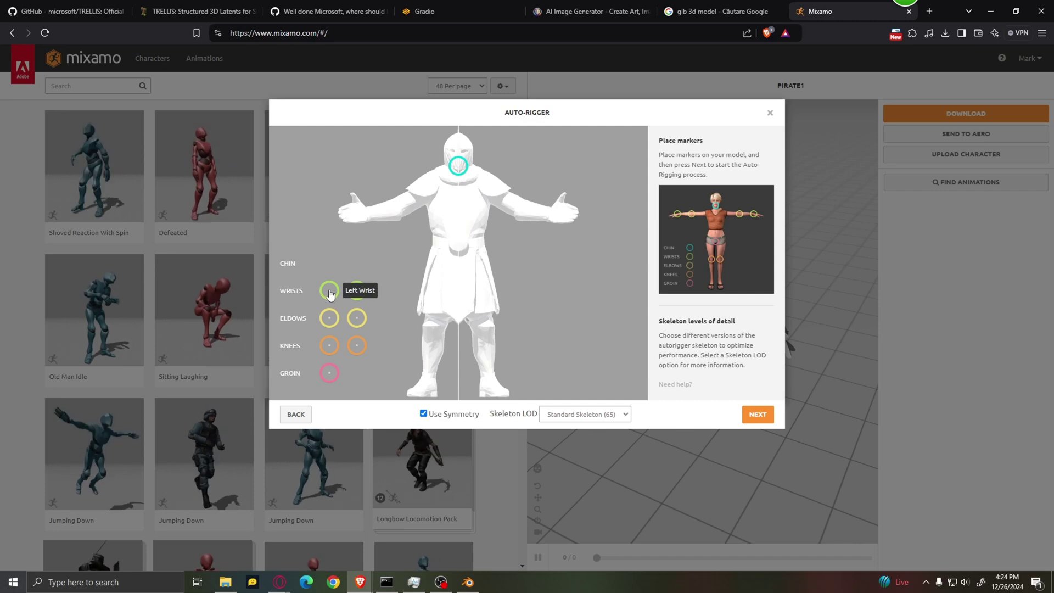
{"action": "mouse_move", "coordinate": [329, 293]}
{"action": "left_mouse_down"}
{"action": "mouse_move", "coordinate": [373, 235]}
{"action": "mouse_move", "coordinate": [369, 217]}
{"action": "left_mouse_up"}
{"action": "left_click_drag", "start_coordinate": [329, 318], "coordinate": [402, 207]}
{"action": "mouse_move", "coordinate": [329, 346]}
{"action": "left_mouse_down"}
{"action": "mouse_move", "coordinate": [442, 324]}
{"action": "mouse_move", "coordinate": [432, 325]}
{"action": "left_mouse_up"}
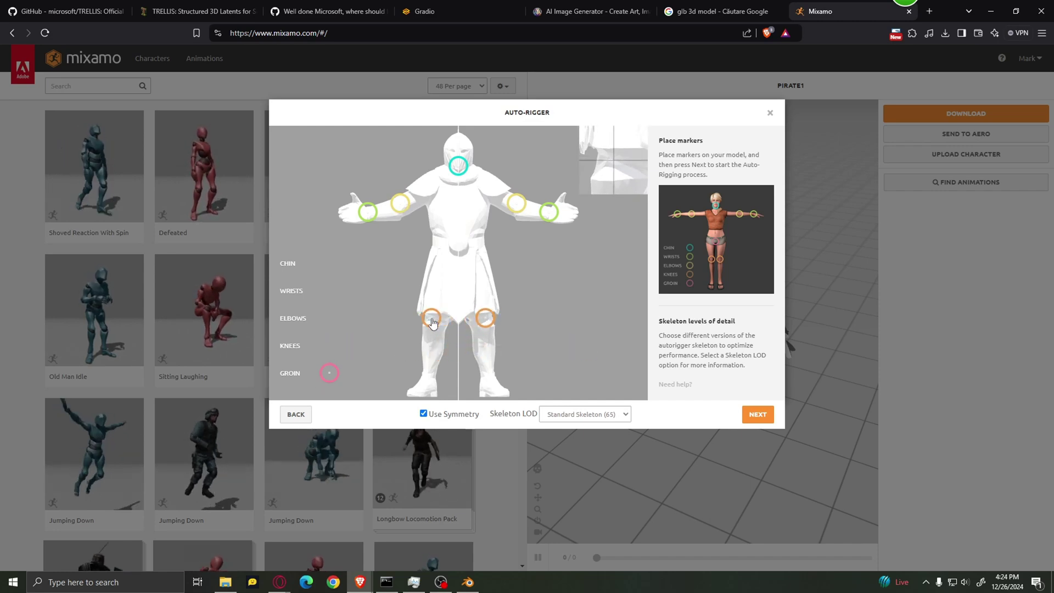
{"action": "left_click_drag", "start_coordinate": [433, 322], "coordinate": [433, 323]}
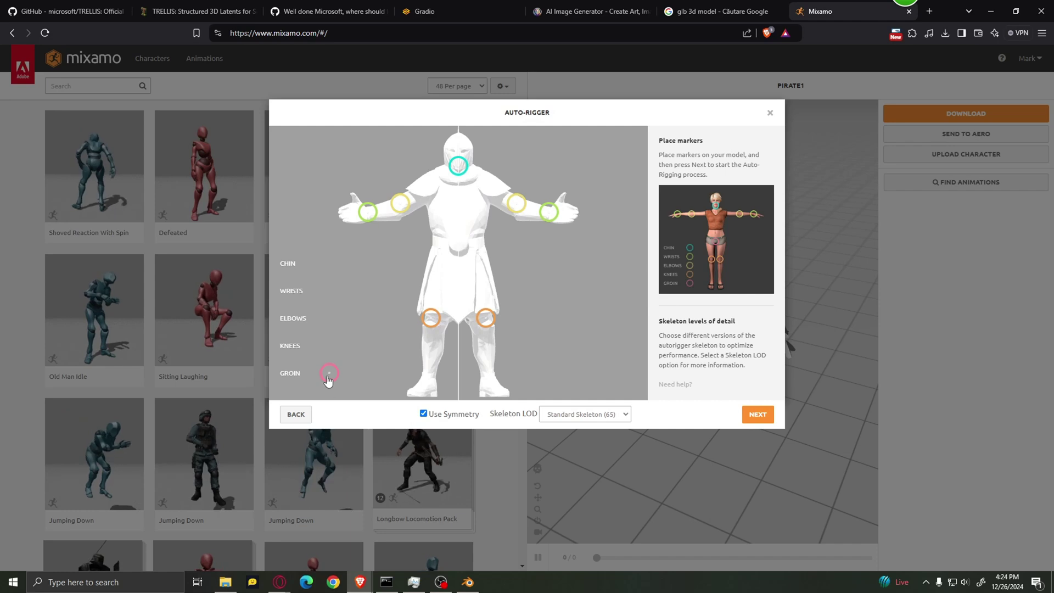
{"action": "mouse_move", "coordinate": [328, 375]}
{"action": "left_mouse_down"}
{"action": "mouse_move", "coordinate": [459, 306]}
{"action": "mouse_move", "coordinate": [461, 292]}
{"action": "left_mouse_up"}
Run the auto-rigging with the Standard Skeleton (65) and accept the rigged knight as the new character
{"action": "left_click", "coordinate": [758, 416]}
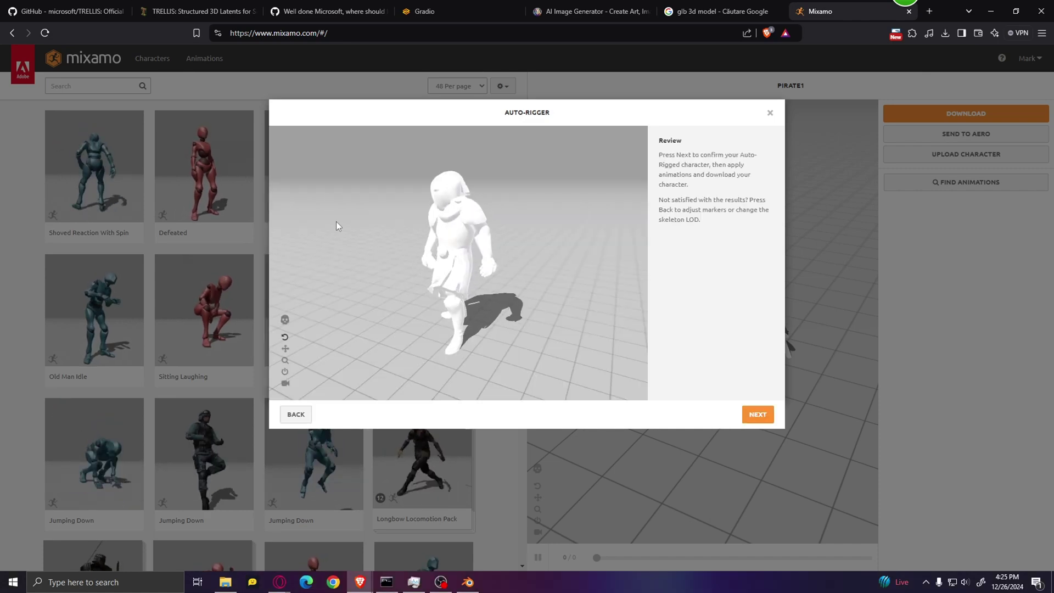
{"action": "left_click", "coordinate": [759, 415]}
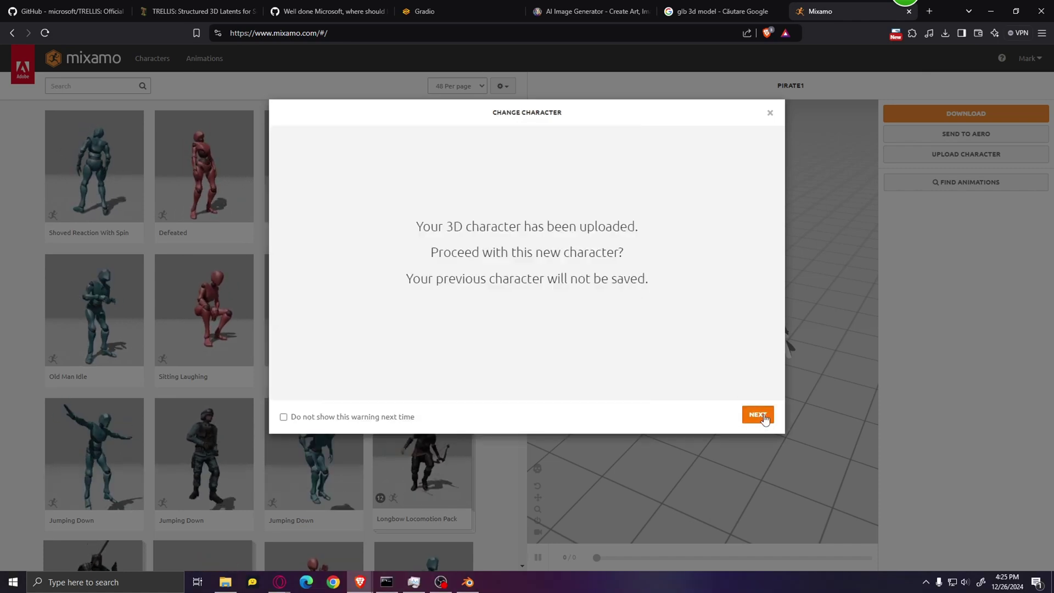
{"action": "left_click", "coordinate": [759, 415]}
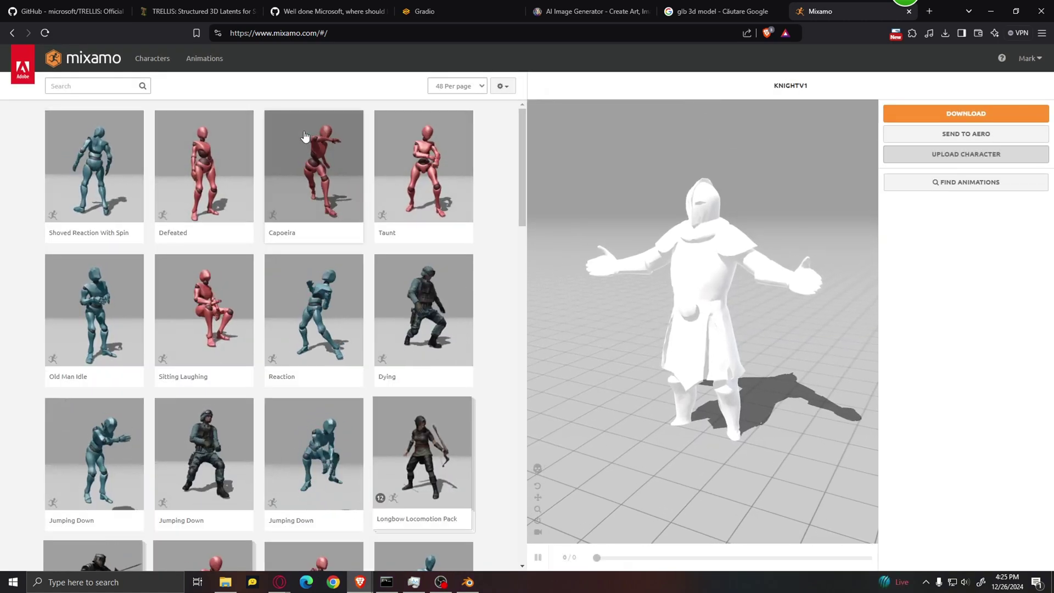
Try the Reaction animation on the rigged knight
{"action": "scroll", "coordinate": [425, 307], "scroll_direction": "down", "scroll_amount": 2}
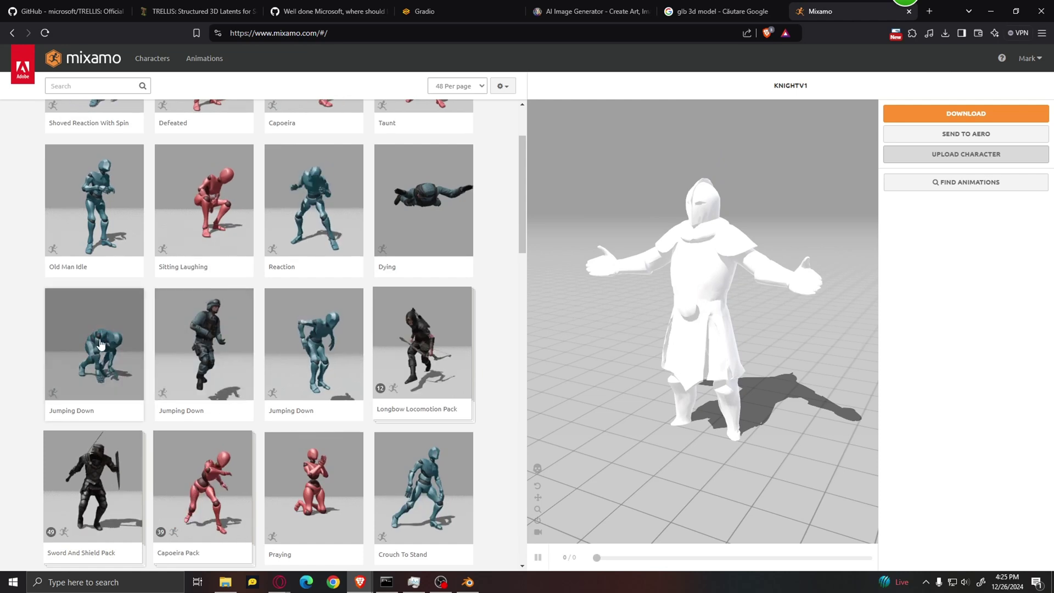
{"action": "scroll", "coordinate": [127, 328], "scroll_direction": "up", "scroll_amount": 1}
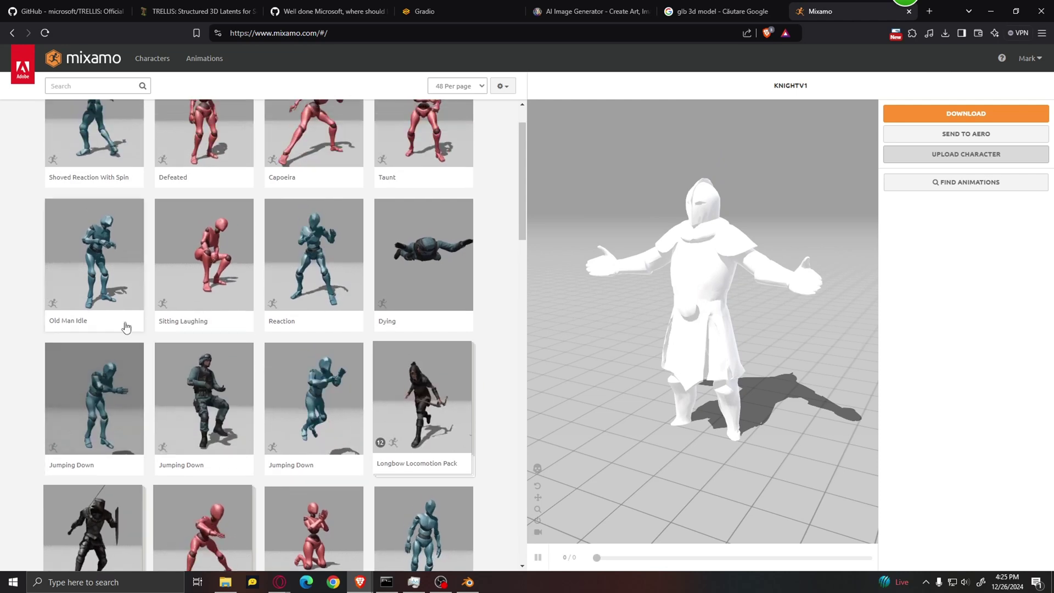
{"action": "left_click", "coordinate": [315, 249]}
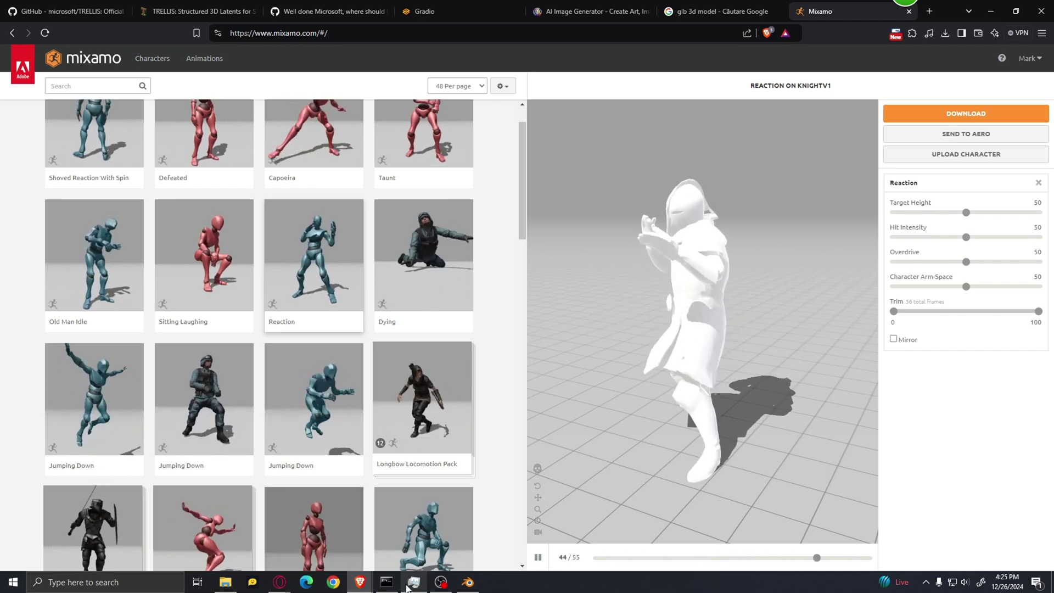
{"action": "left_click", "coordinate": [336, 535]}
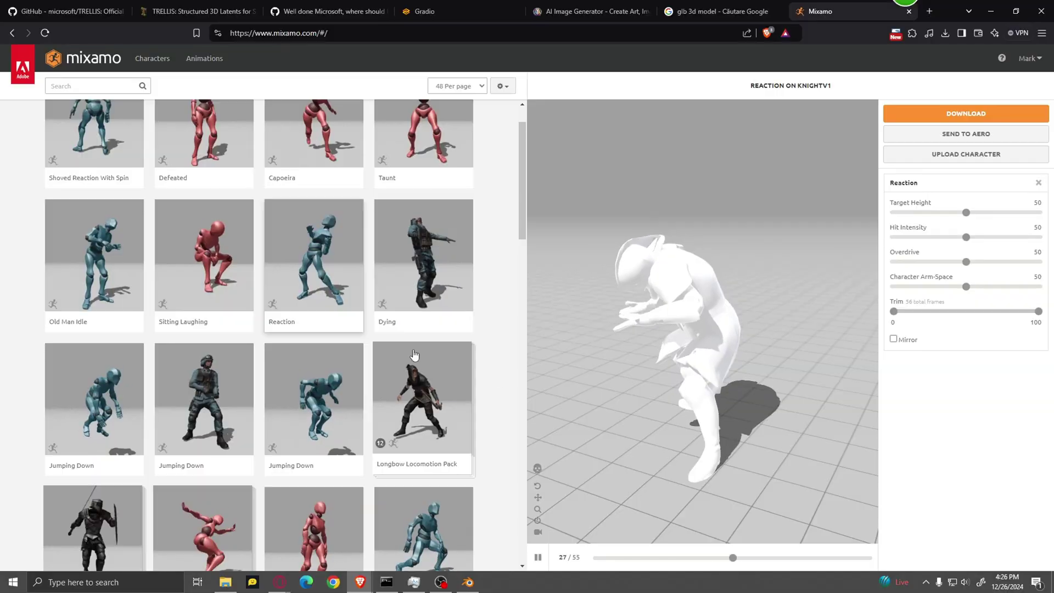
Browse further through the animations and apply Unarmed Walk Forward to the knight
{"action": "scroll", "coordinate": [326, 350], "scroll_direction": "down", "scroll_amount": 8}
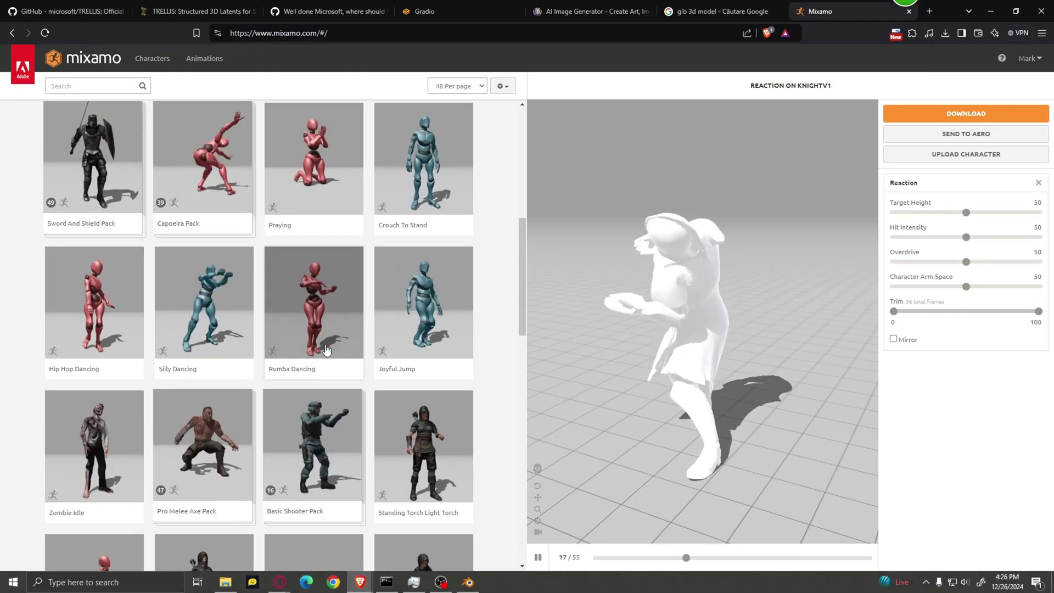
{"action": "scroll", "coordinate": [327, 350], "scroll_direction": "down", "scroll_amount": 2}
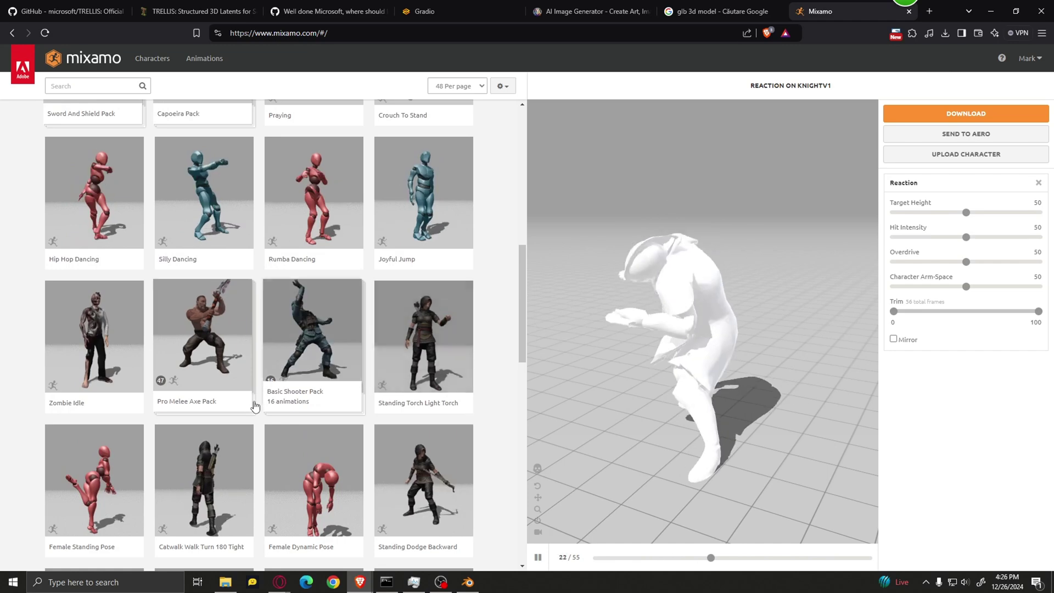
{"action": "scroll", "coordinate": [258, 396], "scroll_direction": "down", "scroll_amount": 2}
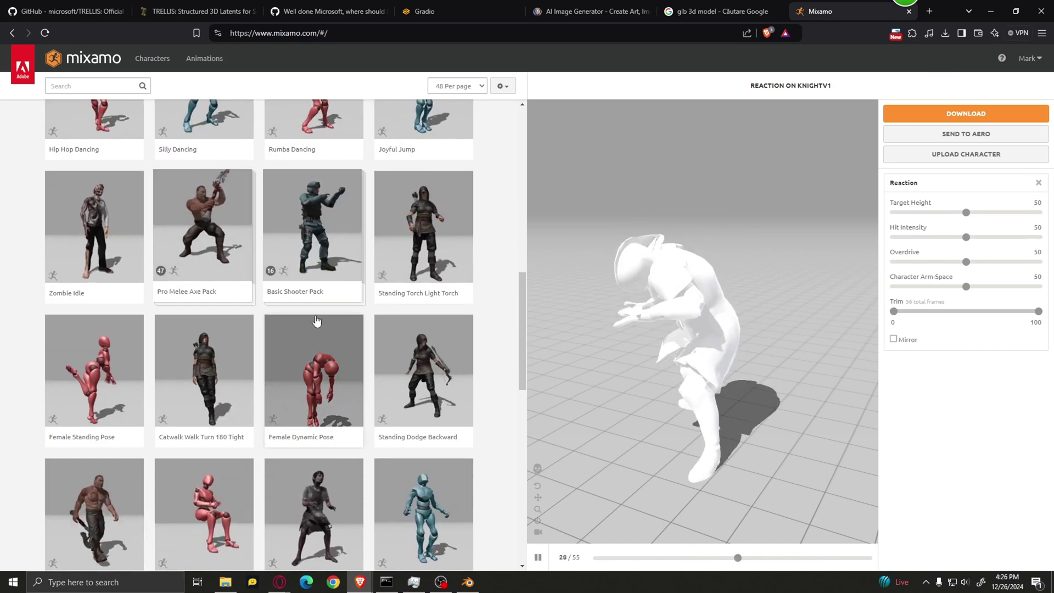
{"action": "scroll", "coordinate": [316, 321], "scroll_direction": "down", "scroll_amount": 3}
{"action": "left_click", "coordinate": [98, 350]}
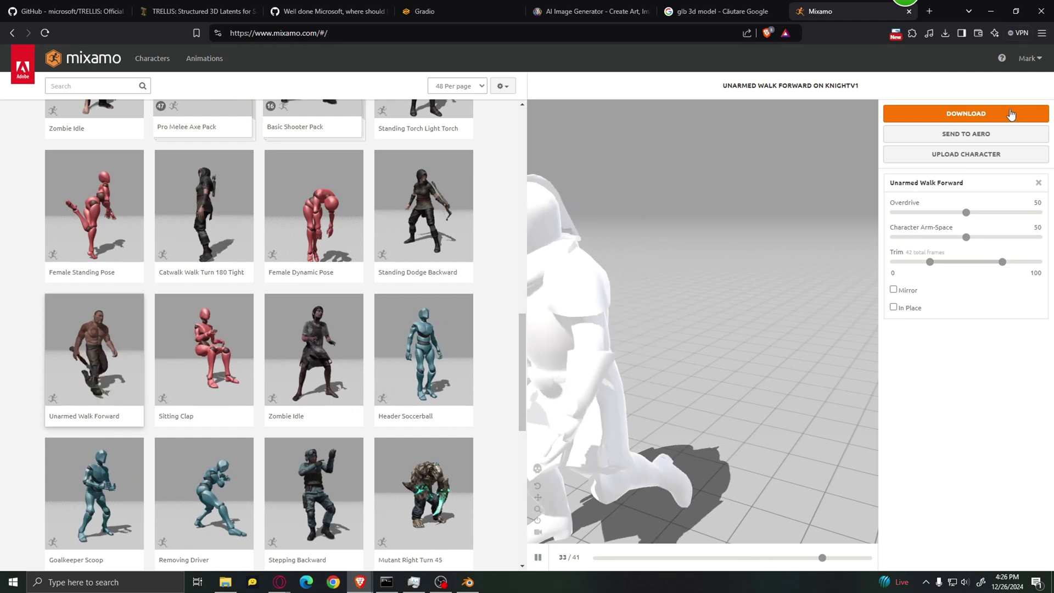
Download the animated knight as FBX Binary with skin at 30 fps, saved in Downloads as Unarmed Walk Forward
{"action": "left_click", "coordinate": [1009, 115]}
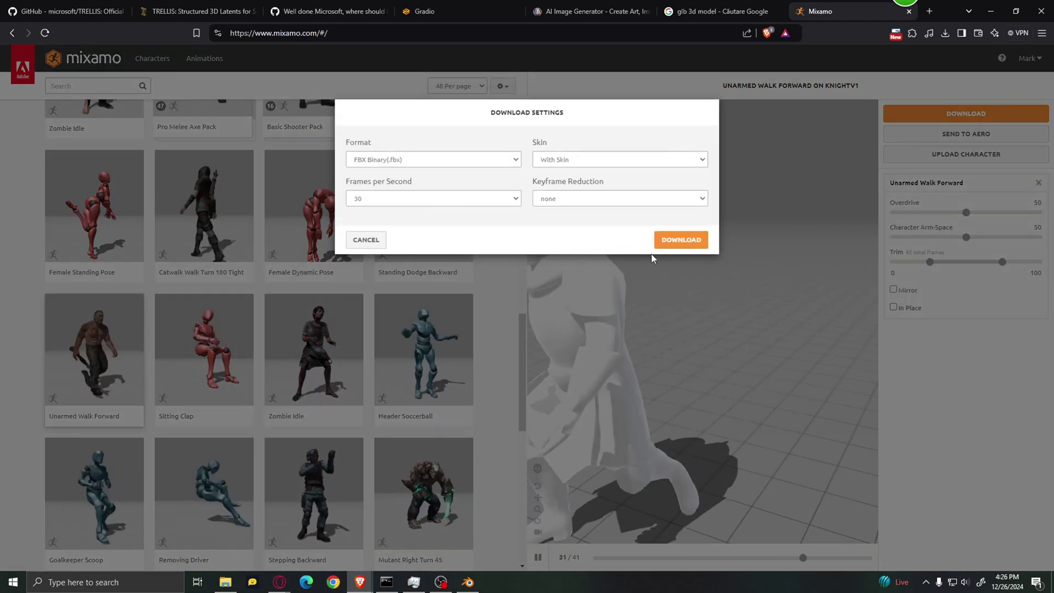
{"action": "left_click", "coordinate": [663, 241]}
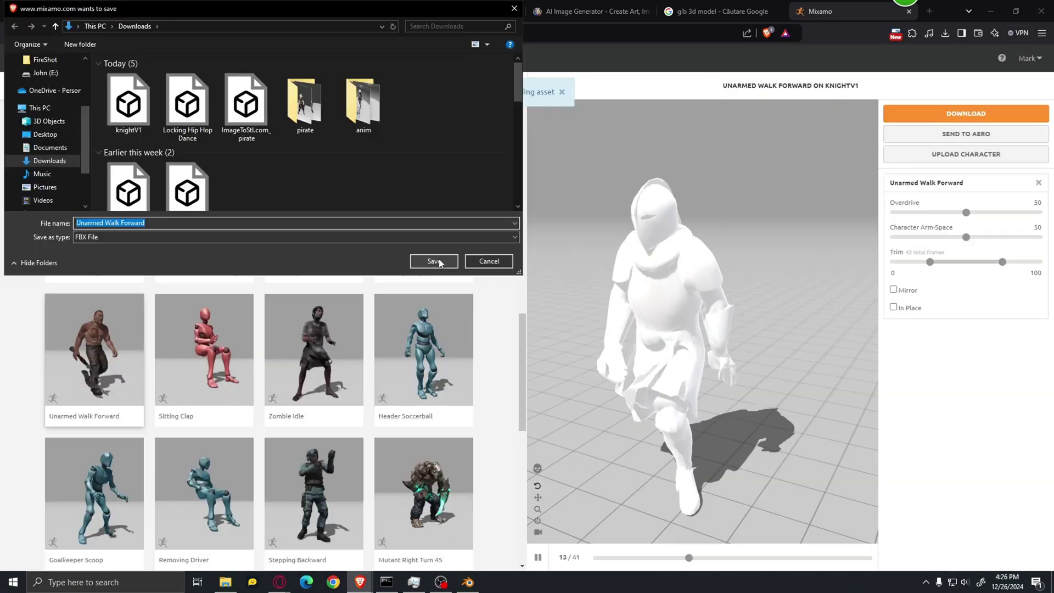
{"action": "left_click", "coordinate": [435, 262]}
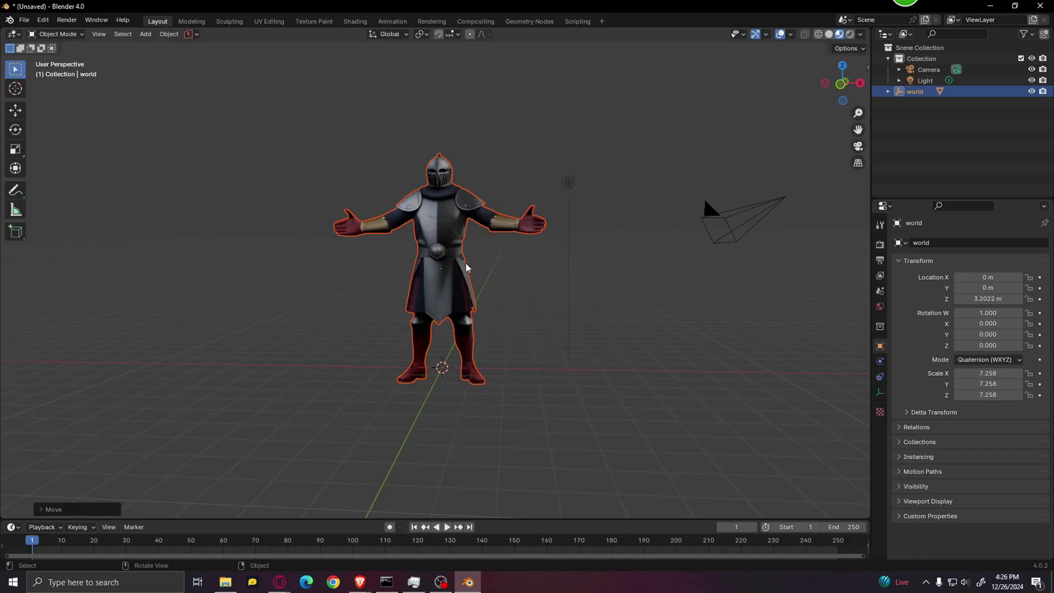
{"action": "scroll", "coordinate": [466, 268], "scroll_direction": "down", "scroll_amount": 2}
{"action": "left_click_drag", "start_coordinate": [467, 267], "coordinate": [572, 298]}
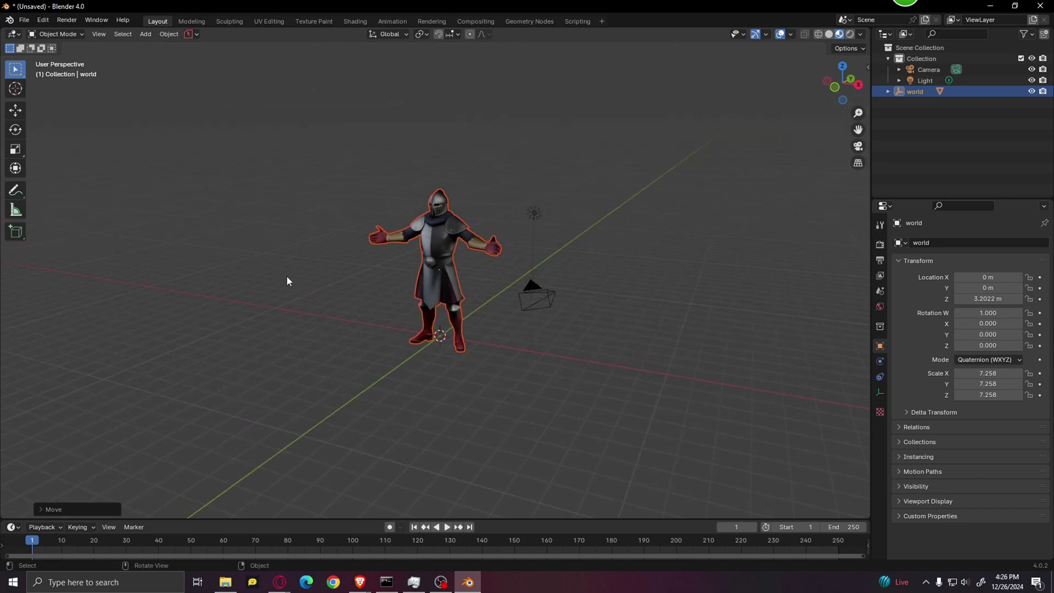
Import Unarmed Walk Forward.fbx from the Downloads folder into the scene
{"action": "left_click", "coordinate": [25, 21]}
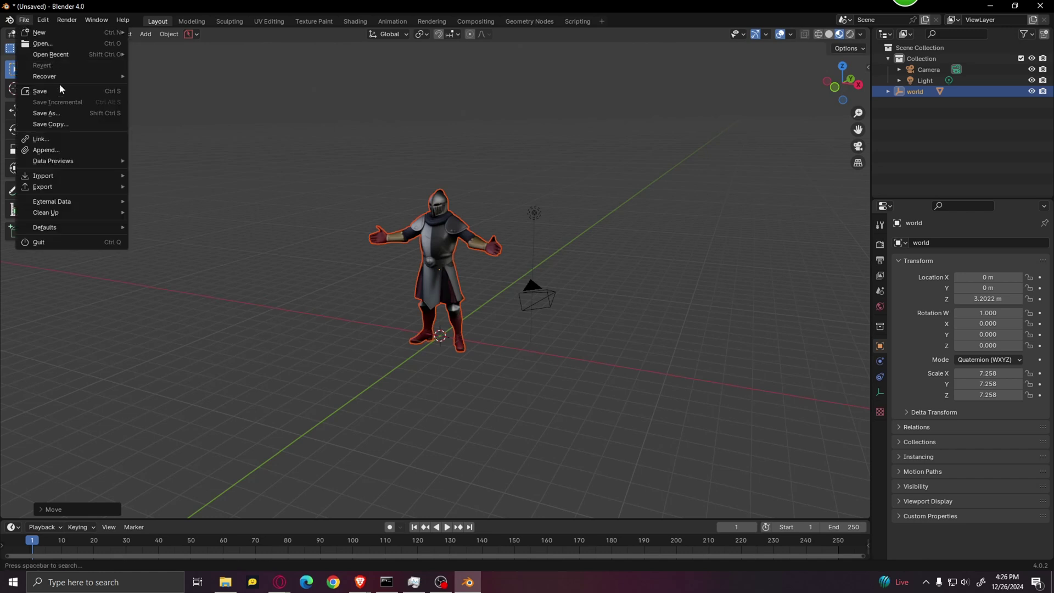
{"action": "mouse_move", "coordinate": [59, 177]}
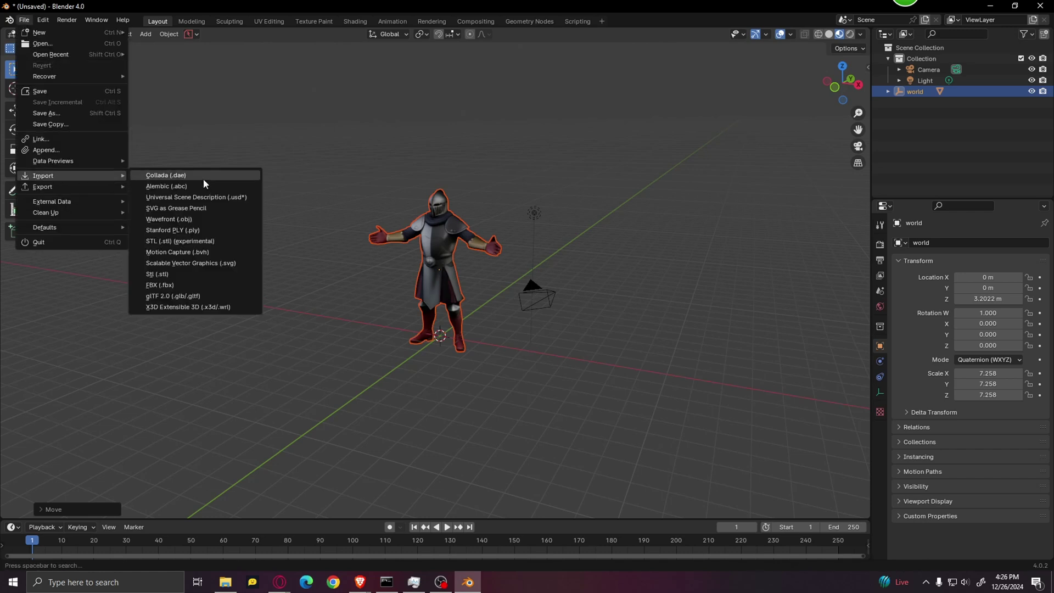
{"action": "left_click", "coordinate": [182, 286]}
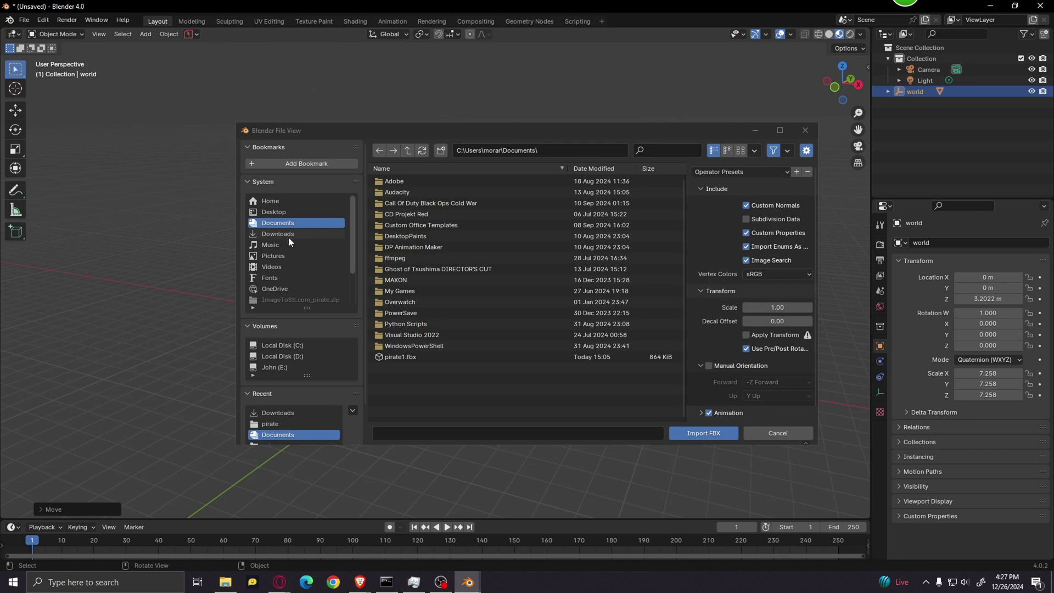
{"action": "left_click", "coordinate": [288, 235]}
{"action": "scroll", "coordinate": [462, 345], "scroll_direction": "down", "scroll_amount": 2}
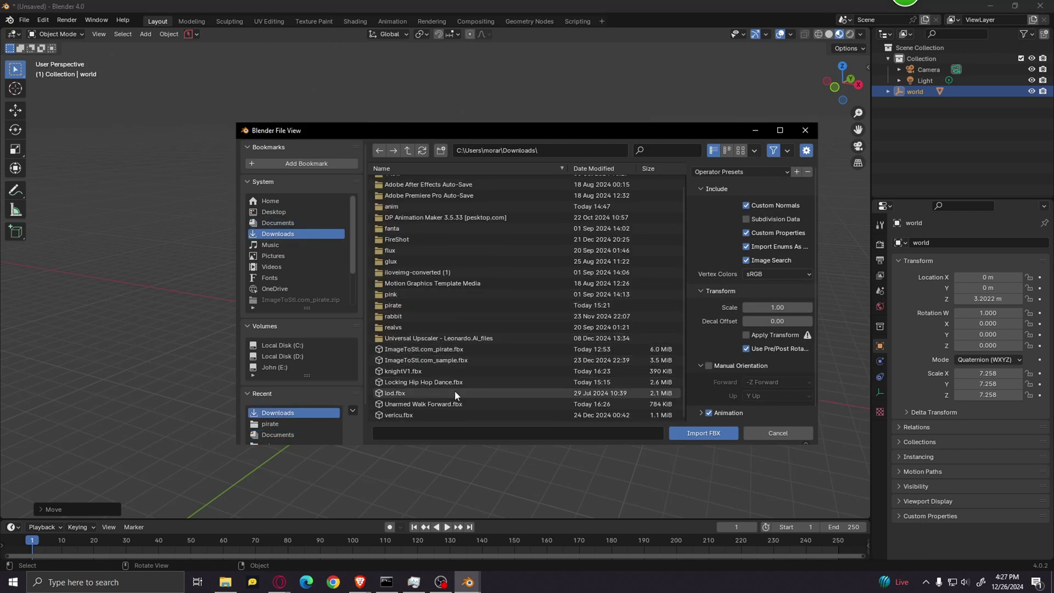
{"action": "left_click", "coordinate": [436, 405]}
{"action": "left_click", "coordinate": [707, 434]}
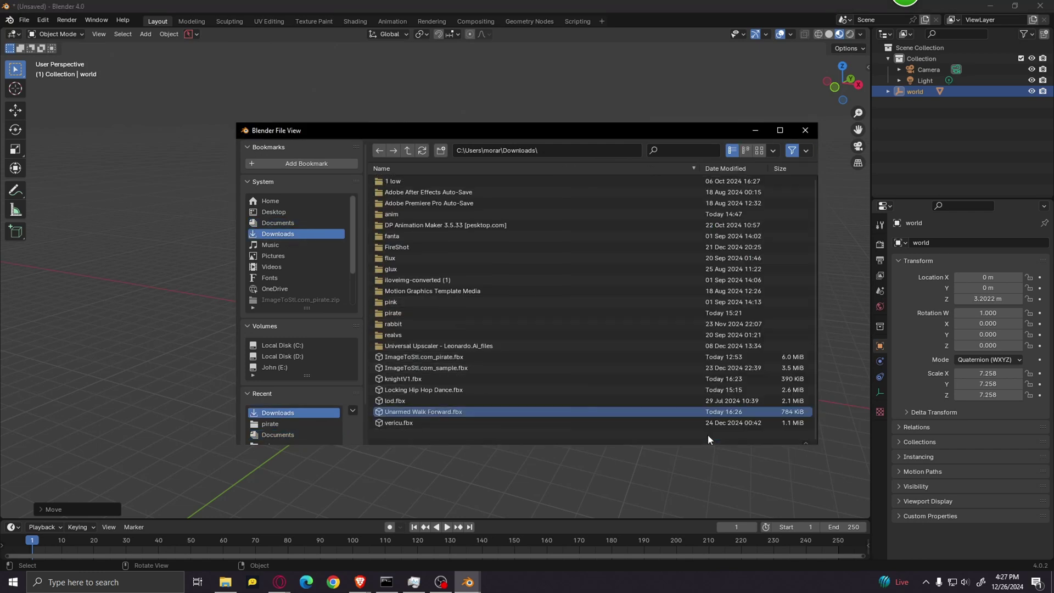
Move the imported walking knight clear of the T-pose knight, to about X -7.37 m, Y -3.75 m, Z 0.23 m
{"action": "key", "text": "g"}
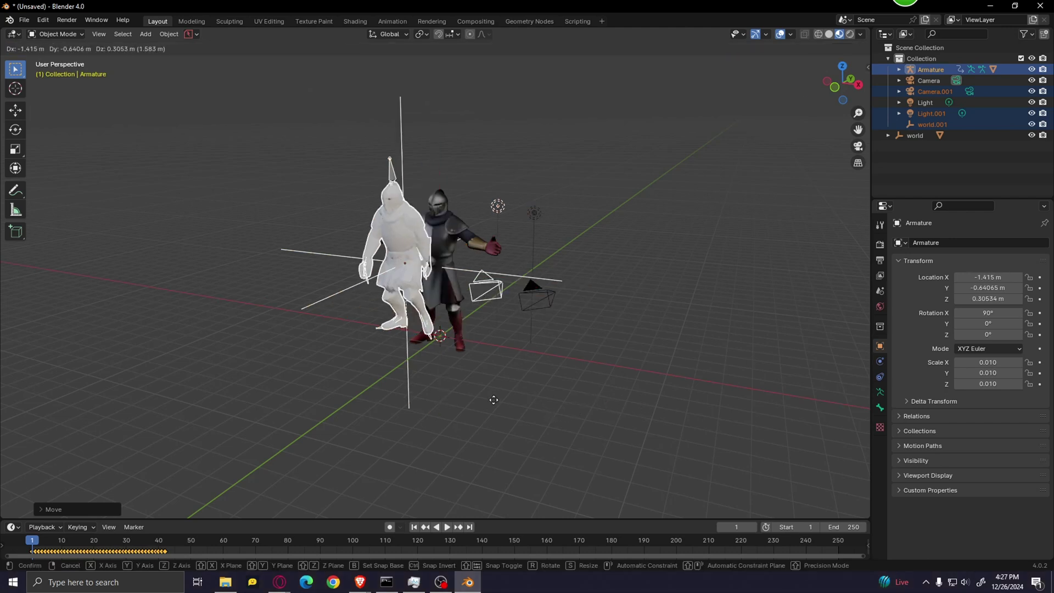
{"action": "left_click", "coordinate": [344, 385]}
{"action": "left_click_drag", "start_coordinate": [349, 340], "coordinate": [583, 303]}
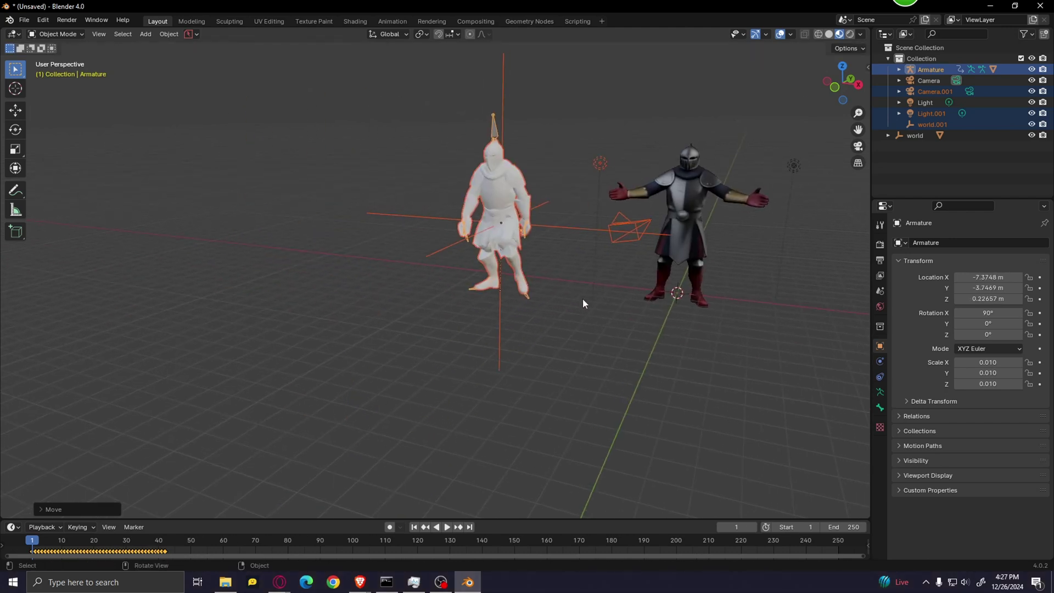
Play the imported walk animation to check its motion, and return the timeline to its beginning
{"action": "left_click", "coordinate": [448, 527]}
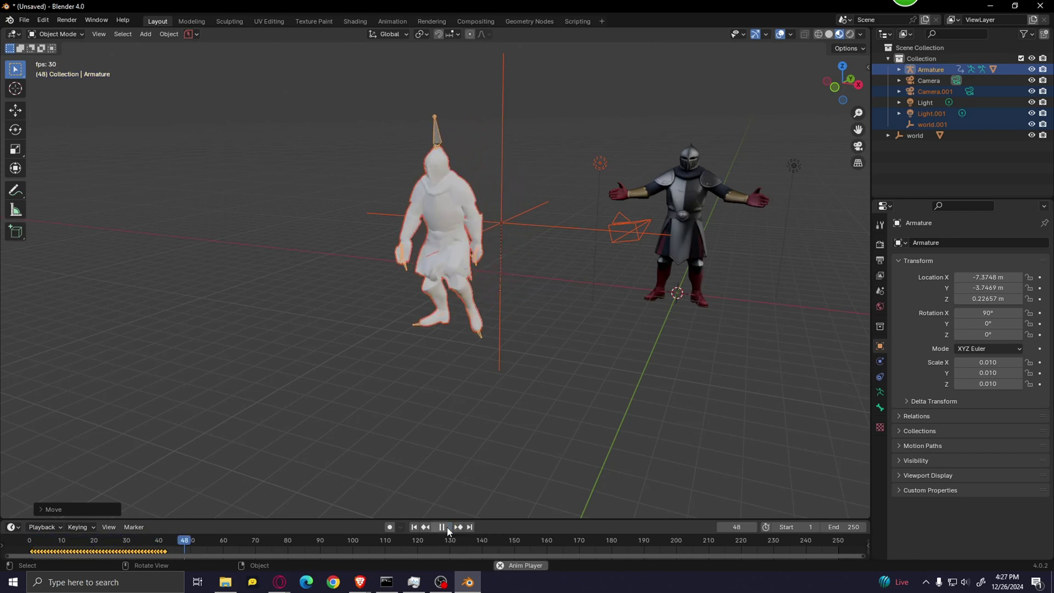
{"action": "left_click", "coordinate": [446, 527]}
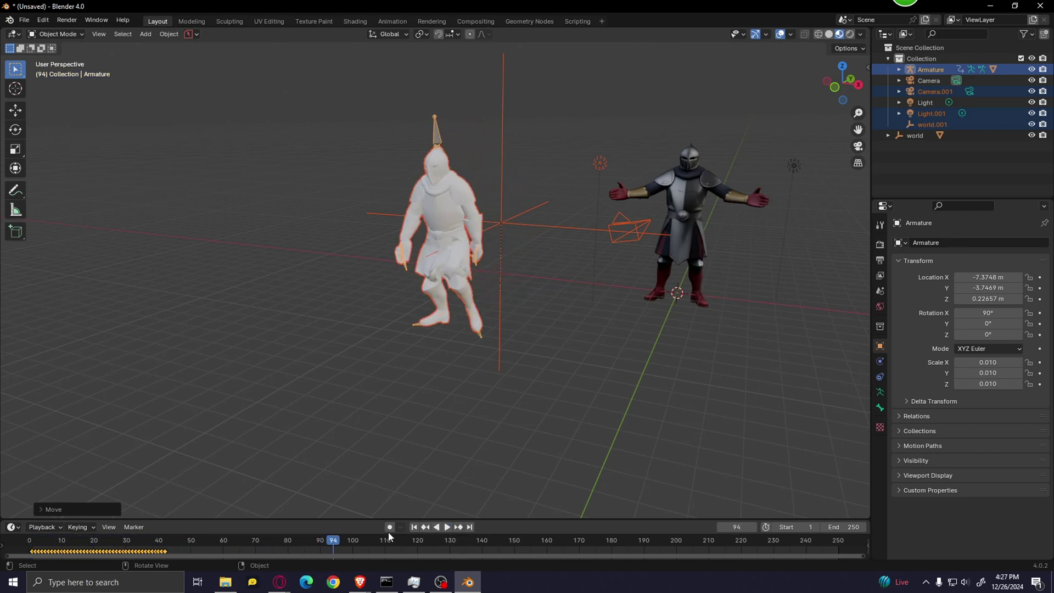
{"action": "left_click", "coordinate": [437, 528]}
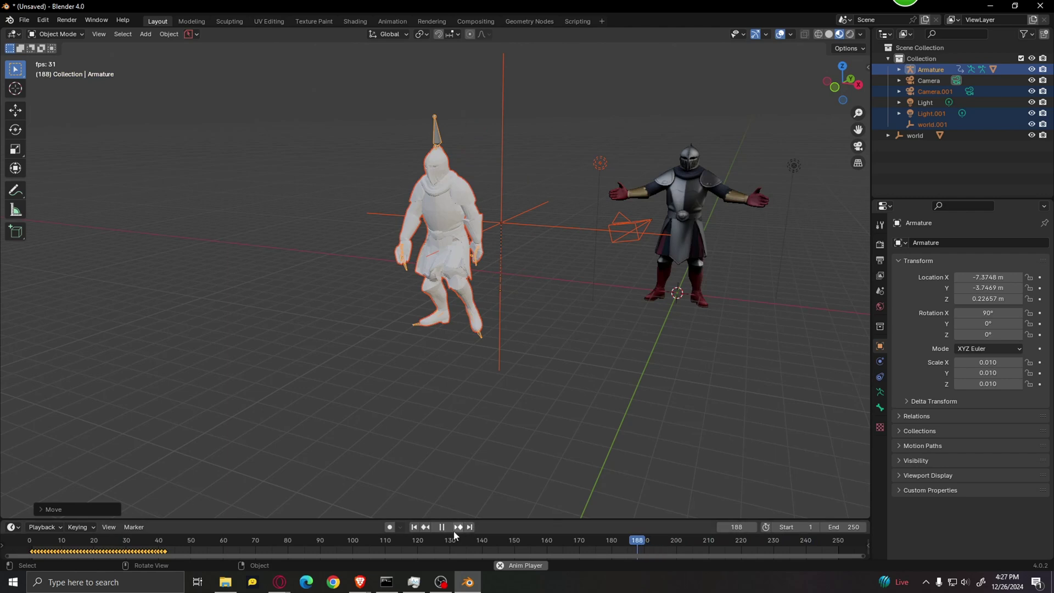
{"action": "left_click", "coordinate": [439, 528]}
{"action": "key", "text": "shift+Left"}
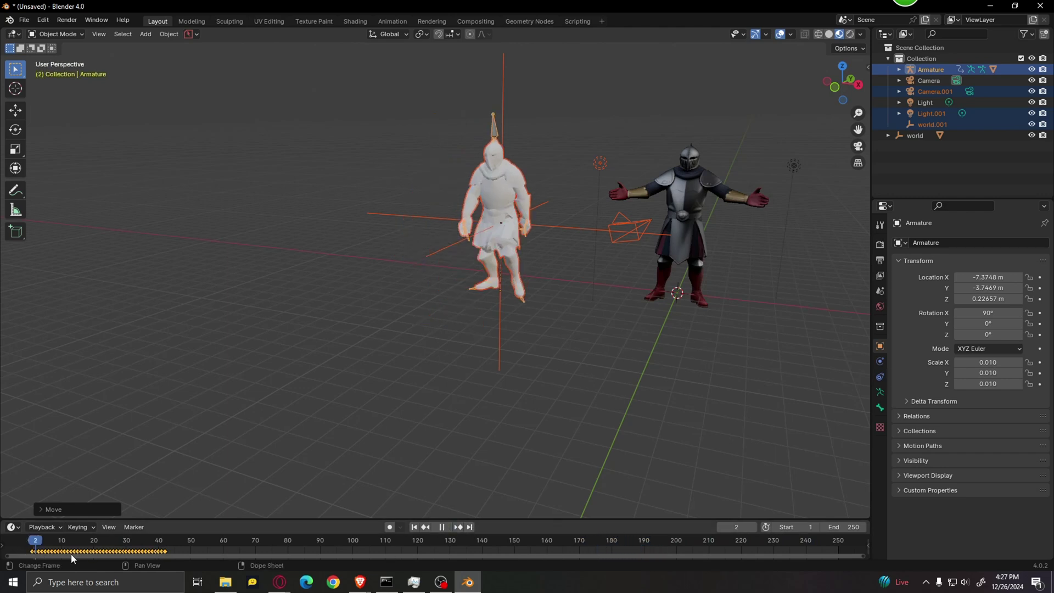
Apply the T-pose knight's Material_0 to the untextured walking knight
{"action": "mouse_move", "coordinate": [532, 212]}
{"action": "left_mouse_down"}
{"action": "mouse_move", "coordinate": [461, 208]}
{"action": "mouse_move", "coordinate": [535, 206]}
{"action": "mouse_move", "coordinate": [508, 215]}
{"action": "mouse_move", "coordinate": [538, 222]}
{"action": "left_mouse_up"}
{"action": "left_click", "coordinate": [701, 217]}
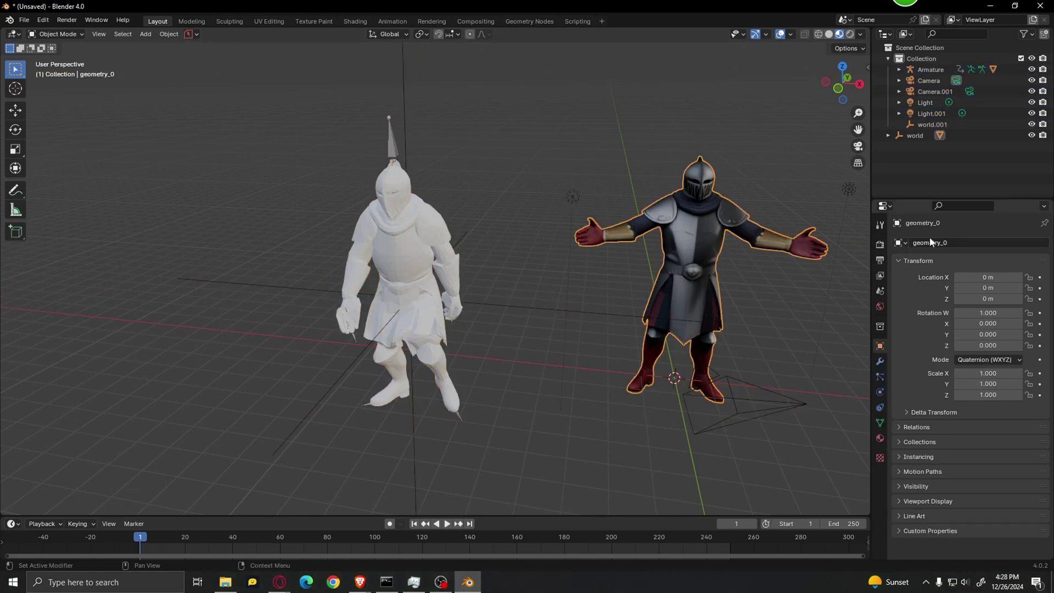
{"action": "left_click", "coordinate": [881, 439]}
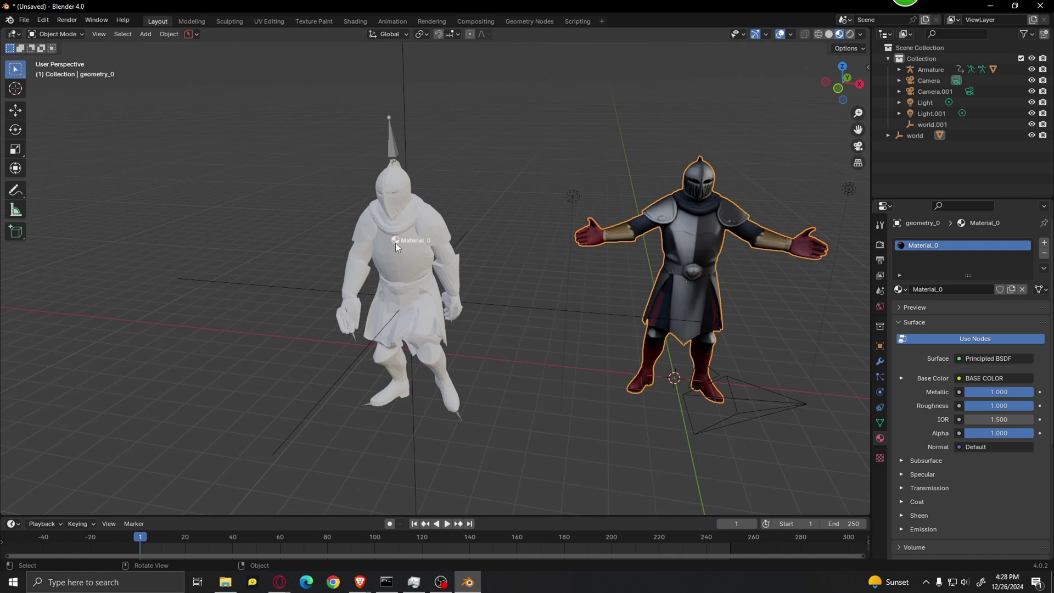
{"action": "left_click_drag", "start_coordinate": [396, 243], "coordinate": [395, 243]}
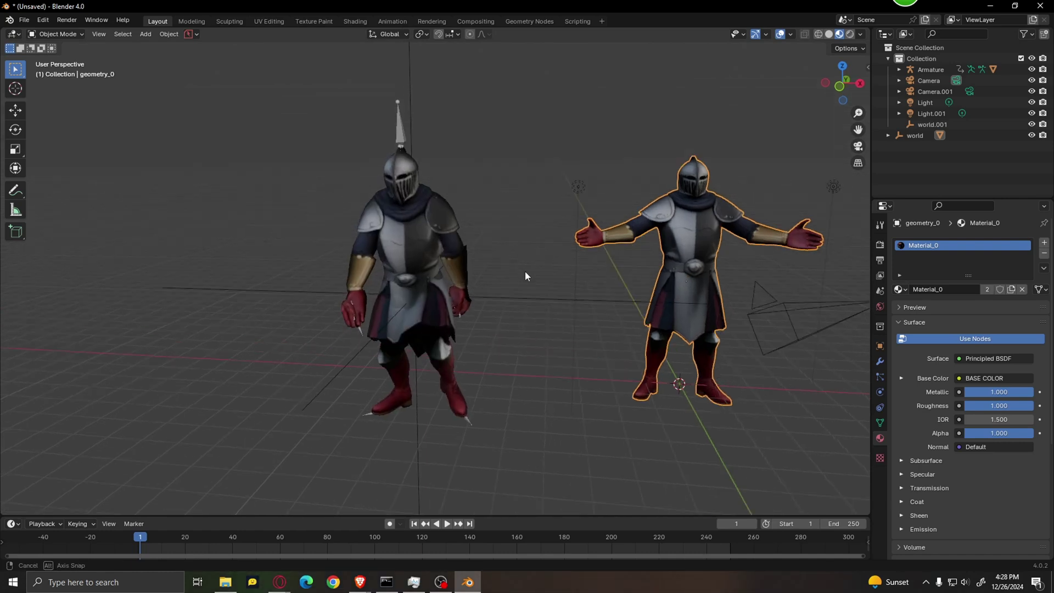
Preview the walk animation on the textured knight and rewind the timeline to frame 0
{"action": "left_click_drag", "start_coordinate": [525, 275], "coordinate": [450, 277]}
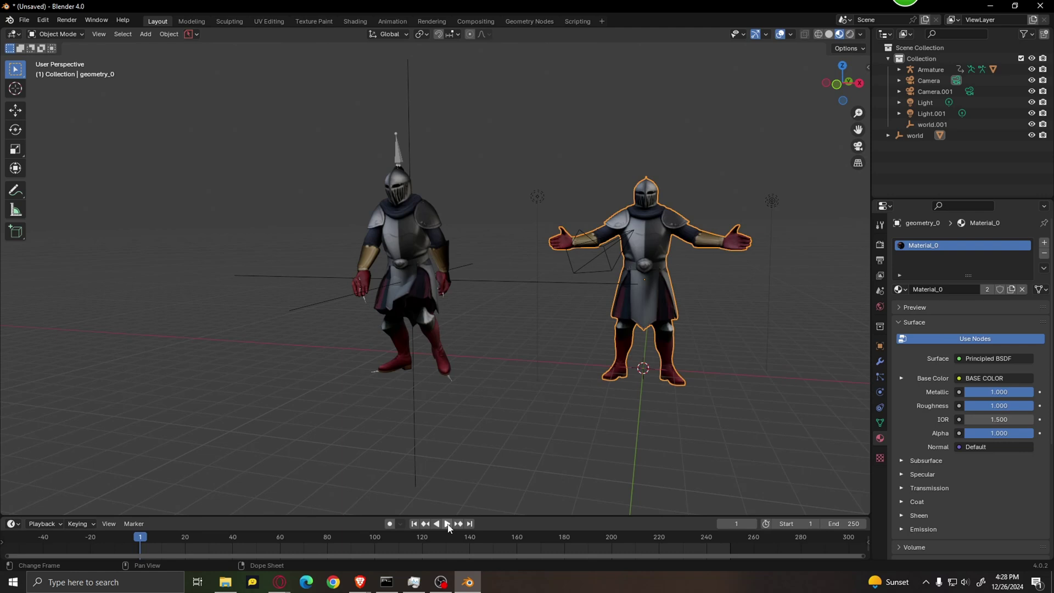
{"action": "left_click", "coordinate": [447, 524]}
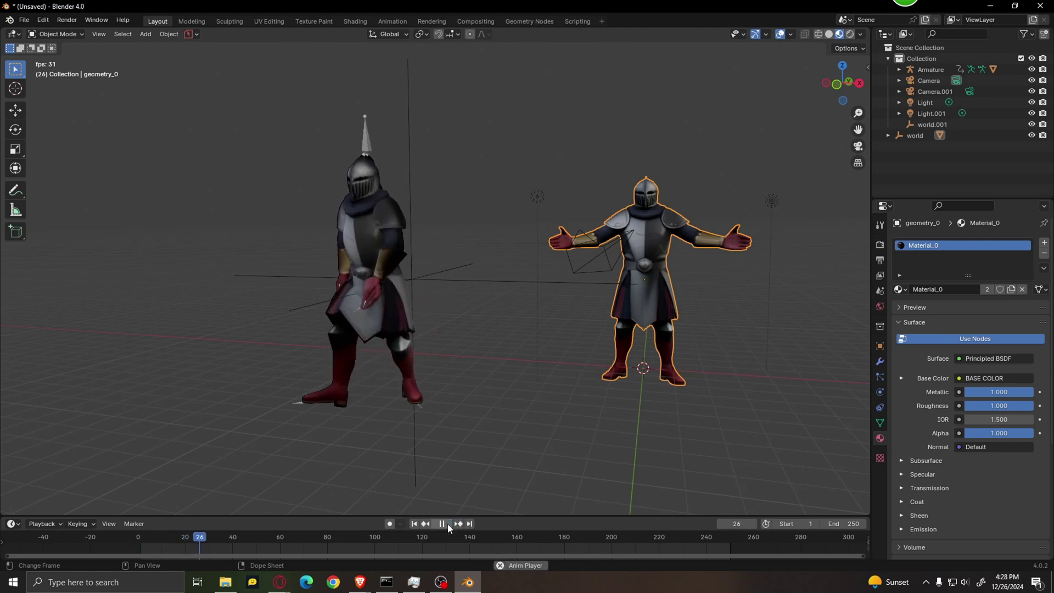
{"action": "left_click", "coordinate": [447, 523]}
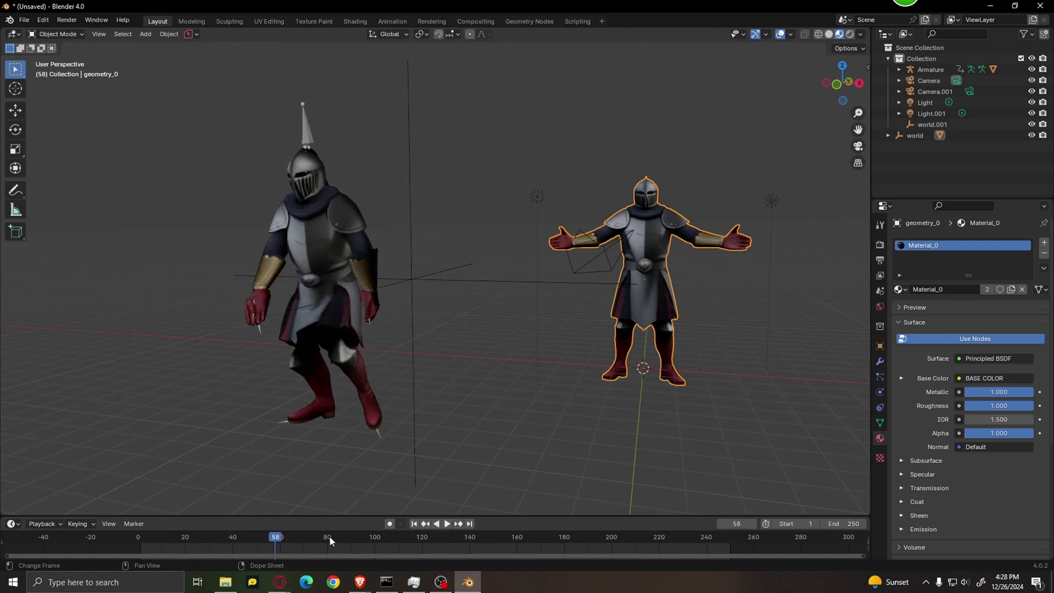
{"action": "left_click_drag", "start_coordinate": [277, 542], "coordinate": [137, 542]}
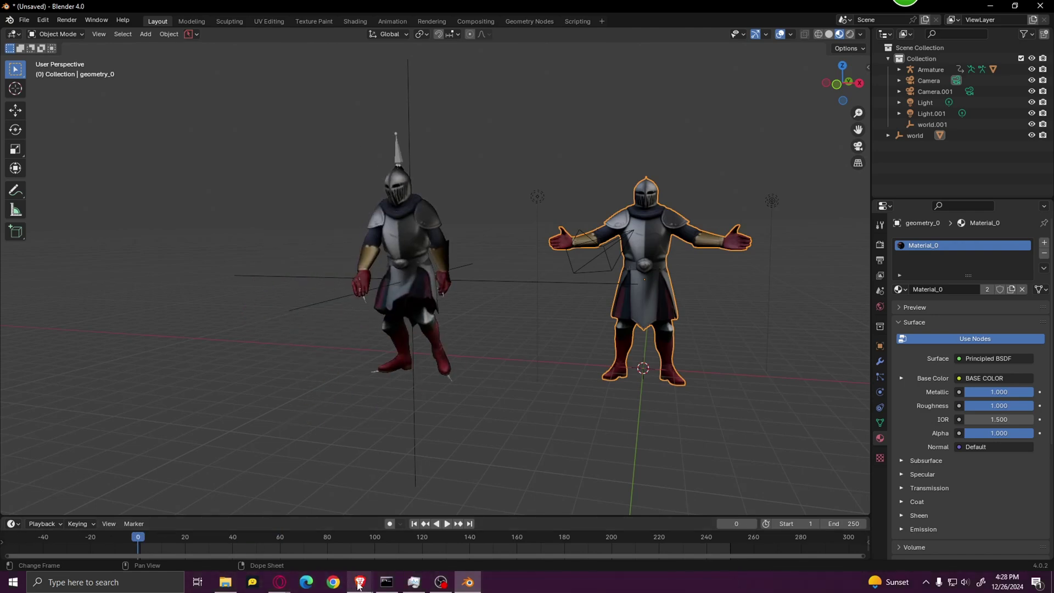
Switch to Mixamo in the browser, search the animations for "dancing" and apply Salsa Dancing to the knight
{"action": "mouse_move", "coordinate": [357, 585]}
{"action": "left_click", "coordinate": [346, 541]}
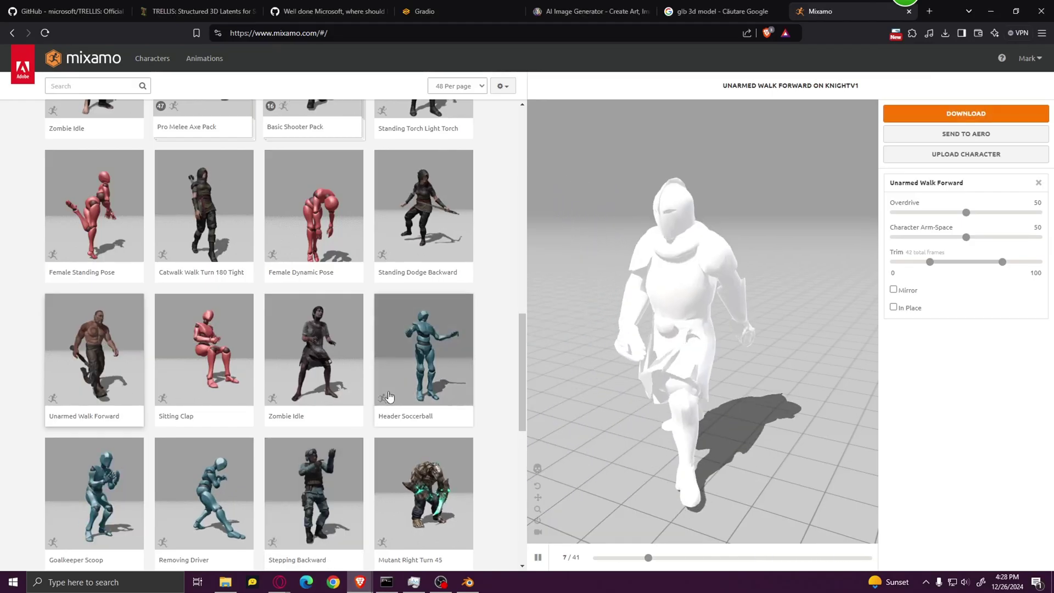
{"action": "scroll", "coordinate": [389, 392], "scroll_direction": "down", "scroll_amount": 3}
{"action": "scroll", "coordinate": [405, 372], "scroll_direction": "down", "scroll_amount": 3}
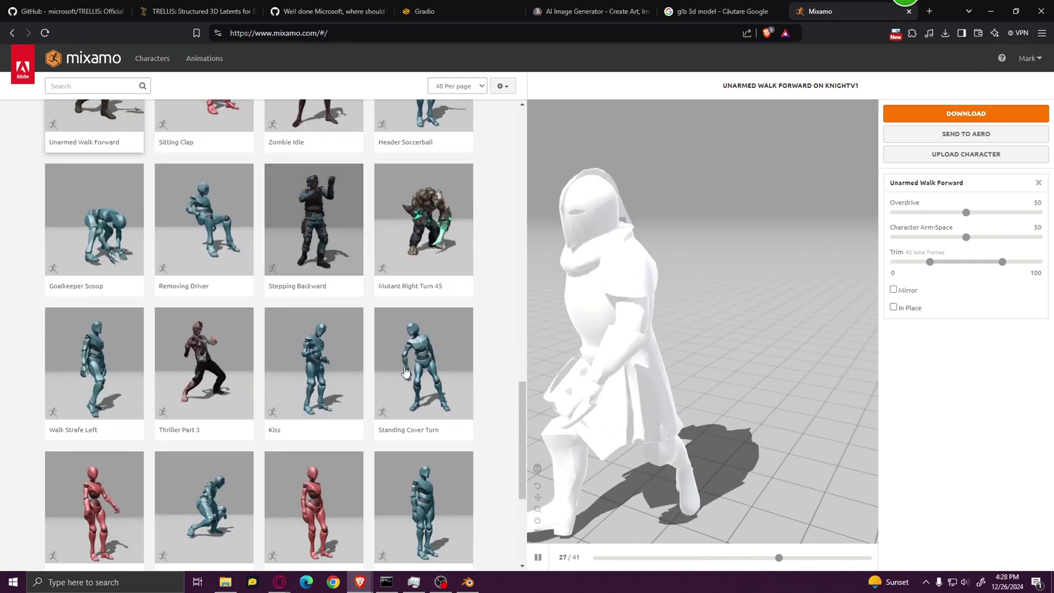
{"action": "left_click", "coordinate": [83, 86]}
{"action": "type", "text": "do"}
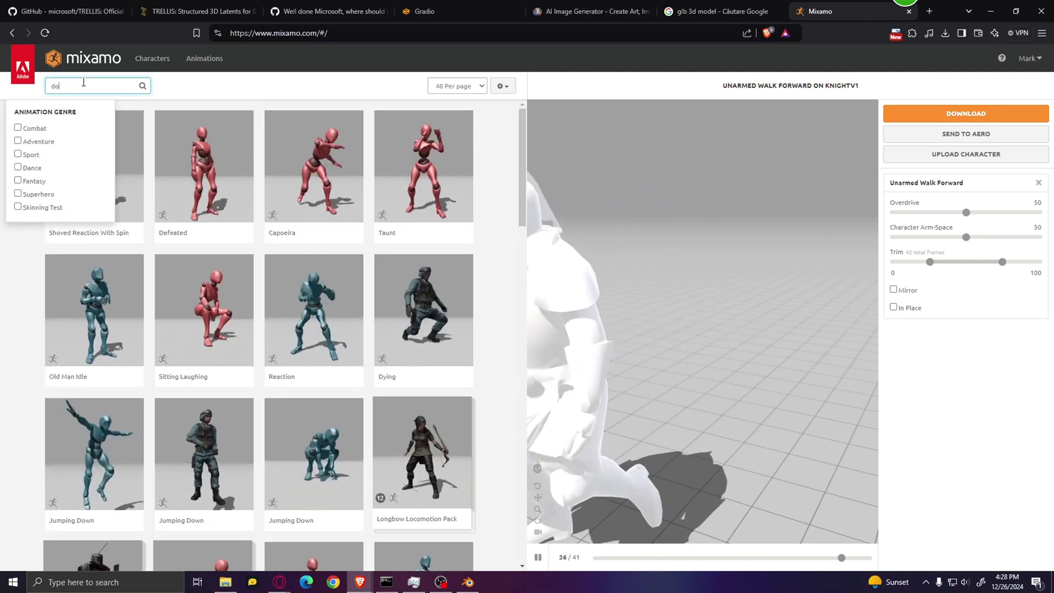
{"action": "type", "text": "ncing"}
{"action": "key", "text": "Return"}
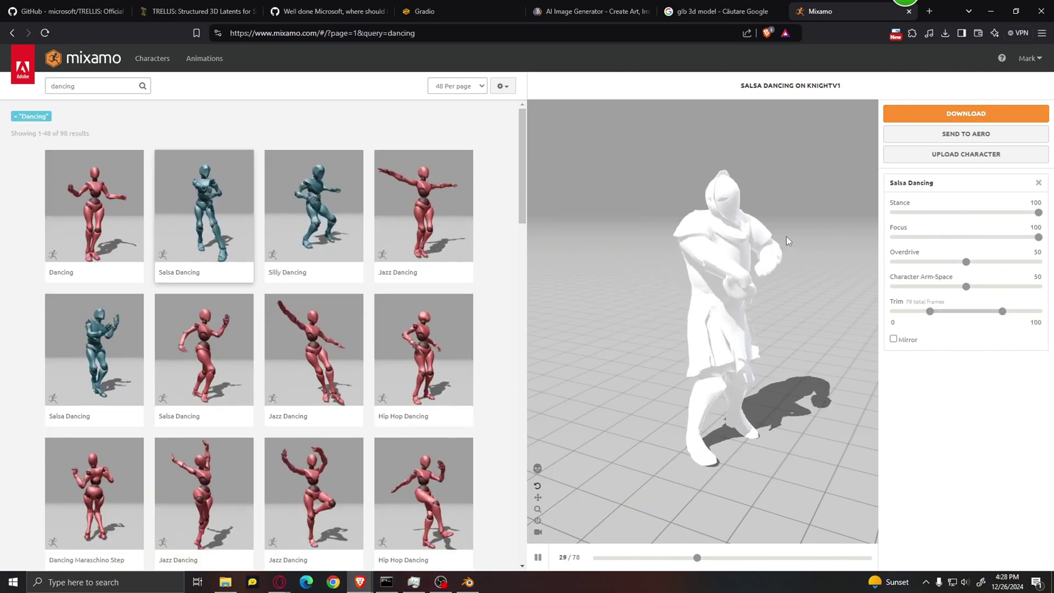
Download the Salsa Dancing knight as FBX Binary with skin at 30 fps and no keyframe reduction
{"action": "left_click", "coordinate": [991, 113]}
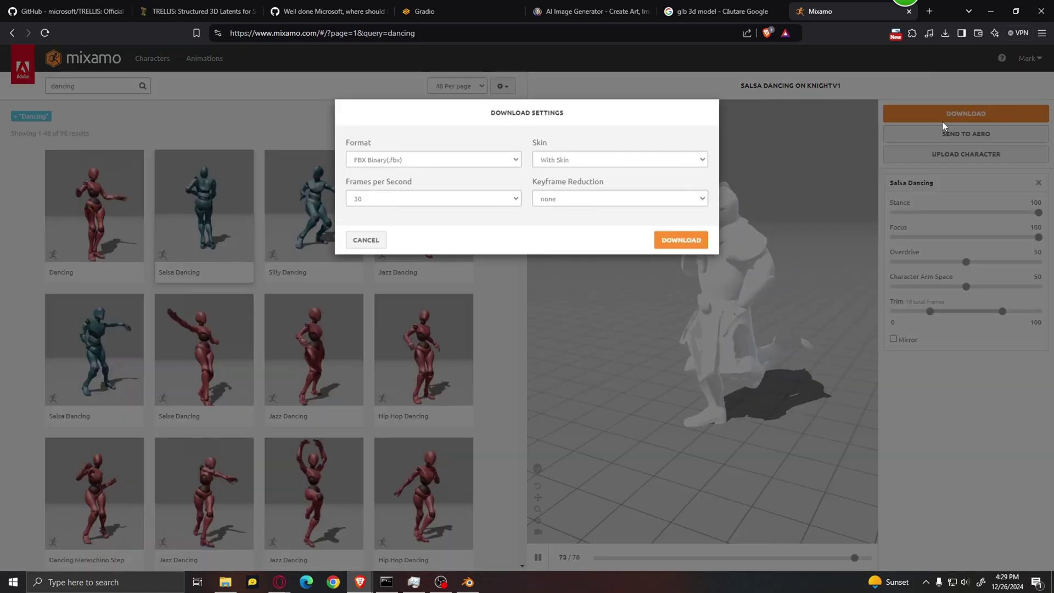
{"action": "left_click", "coordinate": [676, 249]}
Switch back to Blender and import Salsa Dancing.fbx from the Downloads folder
{"action": "left_click", "coordinate": [467, 583]}
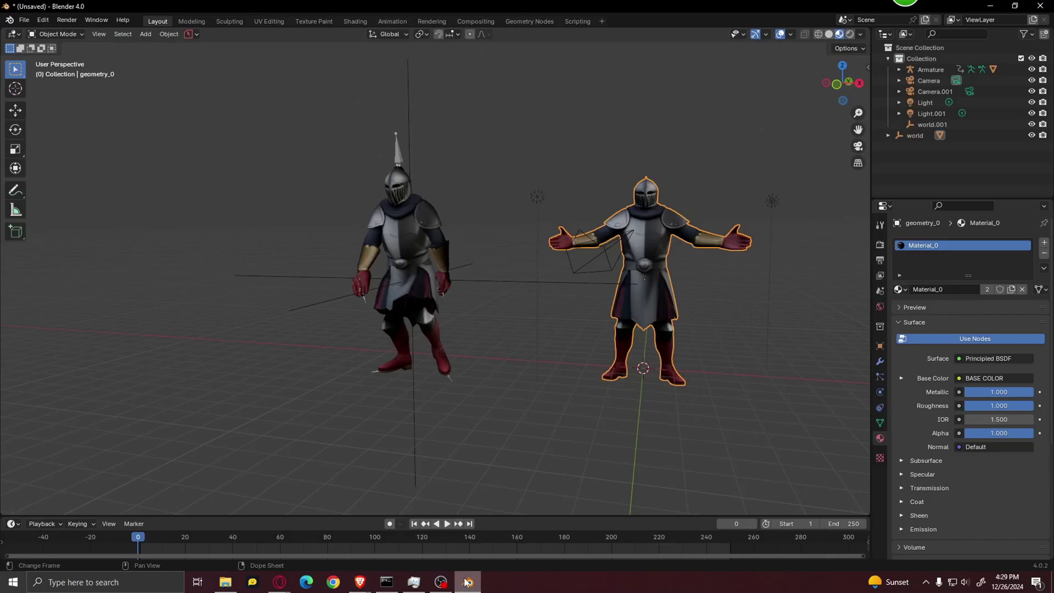
{"action": "left_click", "coordinate": [24, 22]}
{"action": "mouse_move", "coordinate": [72, 176]}
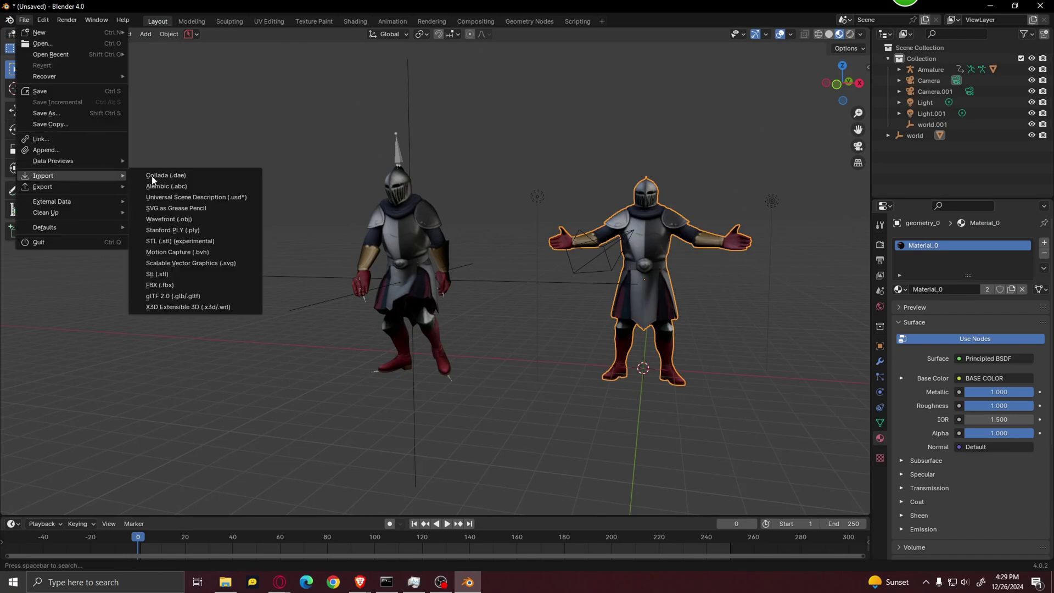
{"action": "left_click", "coordinate": [186, 286]}
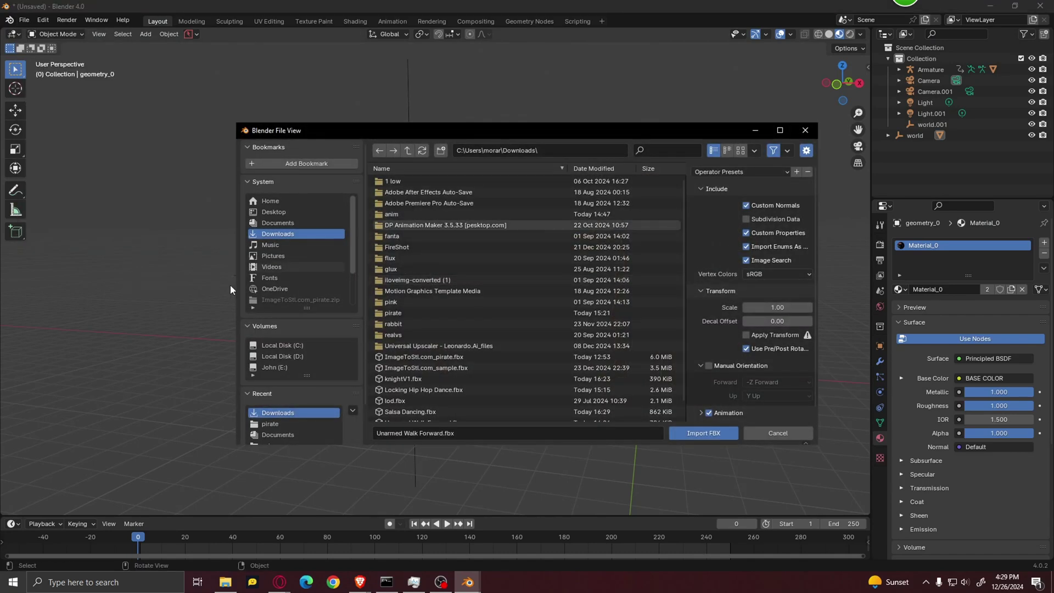
{"action": "scroll", "coordinate": [464, 405], "scroll_direction": "down", "scroll_amount": 1}
{"action": "left_click", "coordinate": [464, 405]}
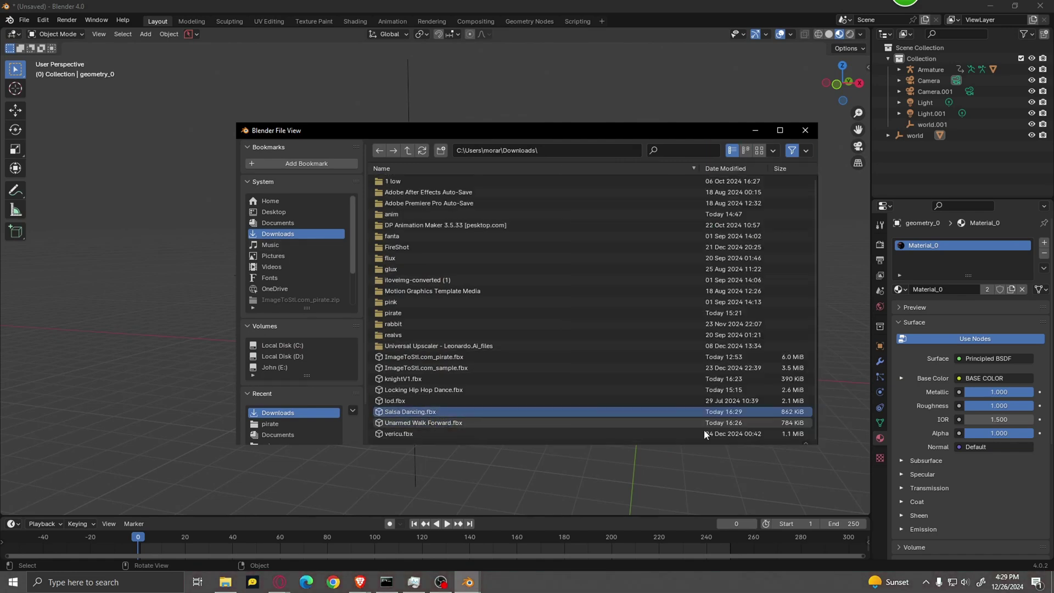
{"action": "left_click", "coordinate": [704, 431]}
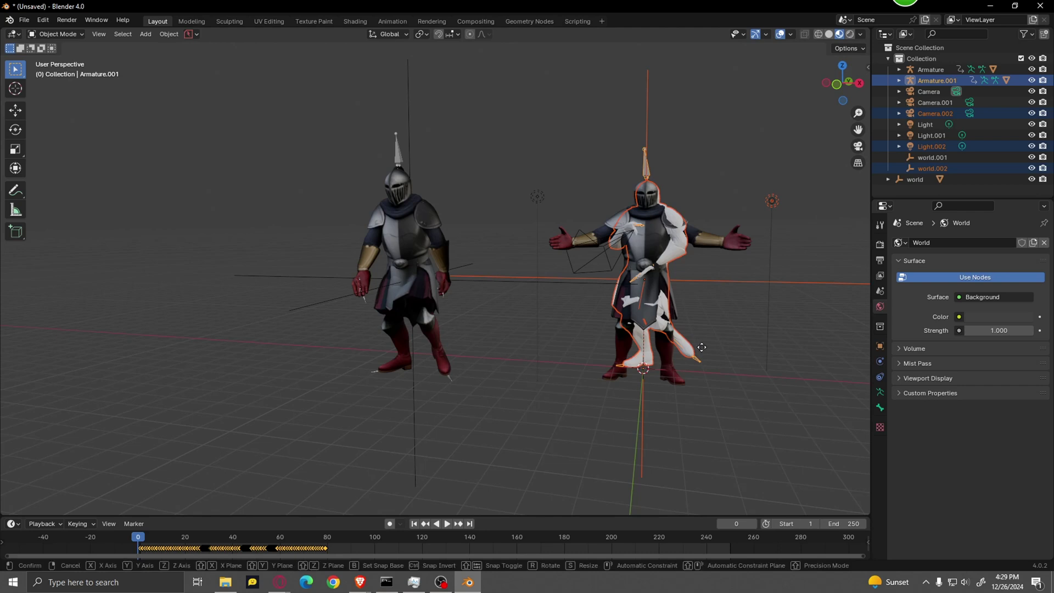
Move the imported dancing knight beside the walking knight, on the side away from the T-pose knight, and preview the animation
{"action": "left_click_drag", "start_coordinate": [702, 348], "coordinate": [262, 360]}
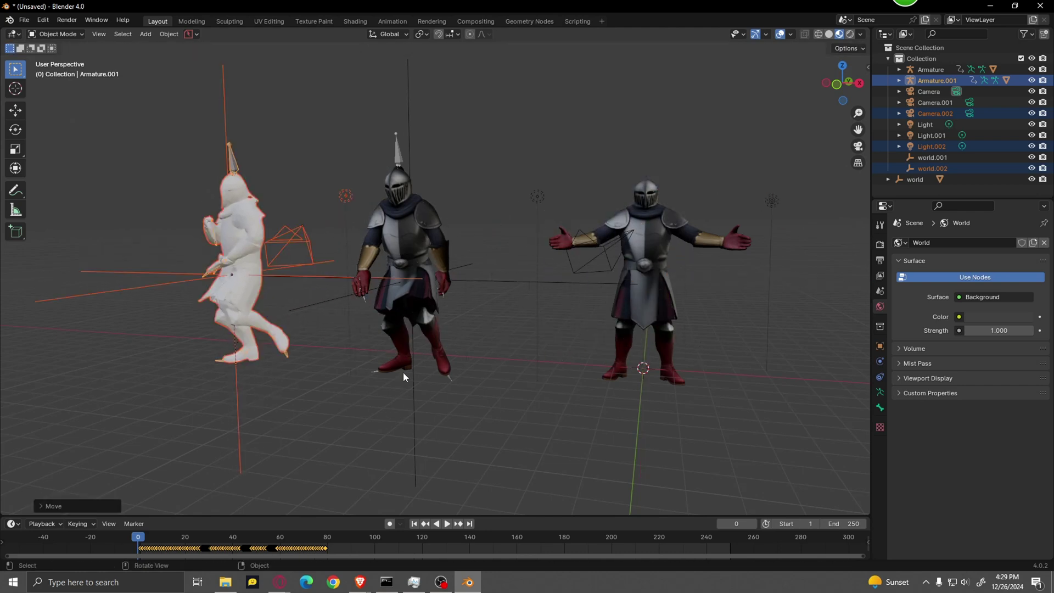
{"action": "left_click_drag", "start_coordinate": [403, 376], "coordinate": [670, 422]}
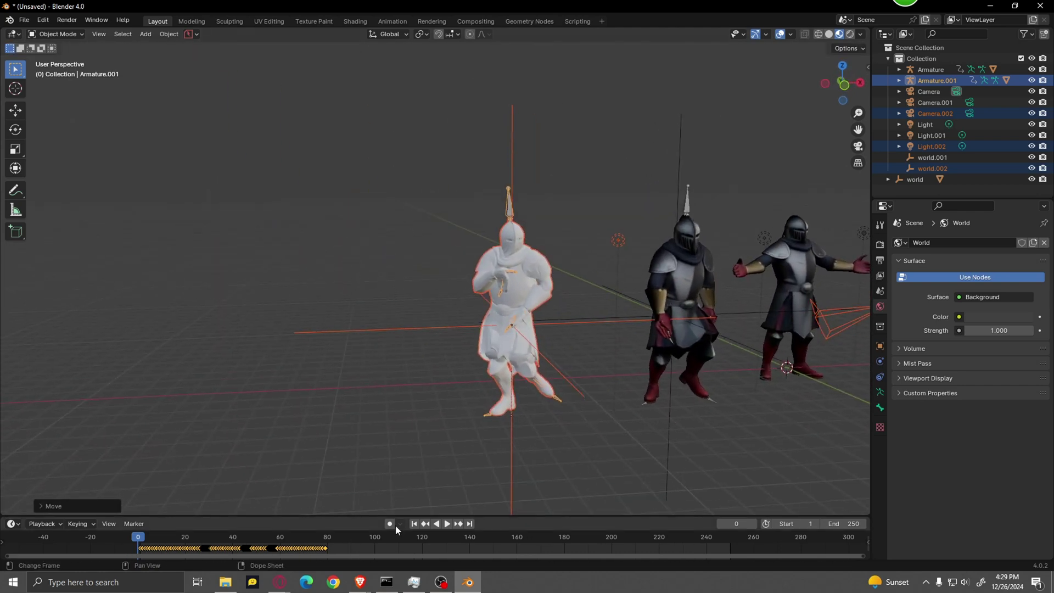
{"action": "left_click", "coordinate": [446, 525]}
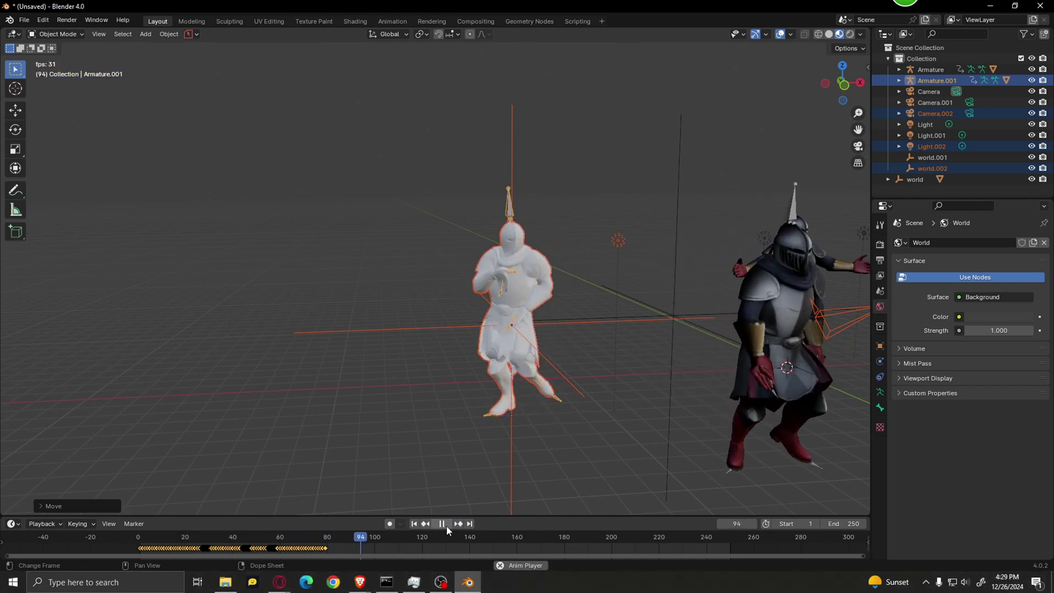
{"action": "left_click", "coordinate": [446, 522]}
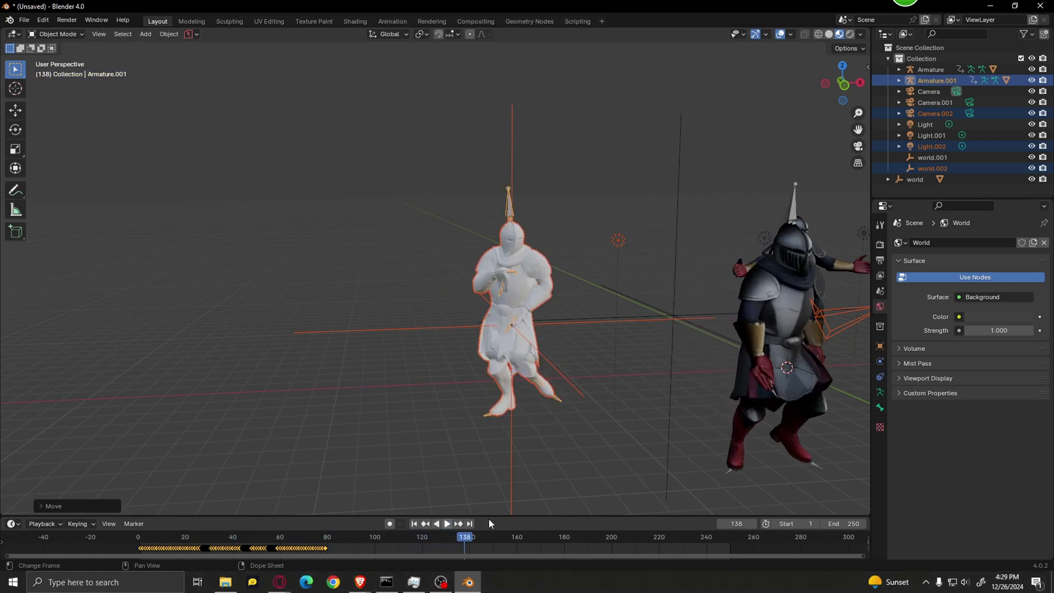
Apply the walking knight's Material_0 to the untextured dancing knight
{"action": "left_click", "coordinate": [794, 335]}
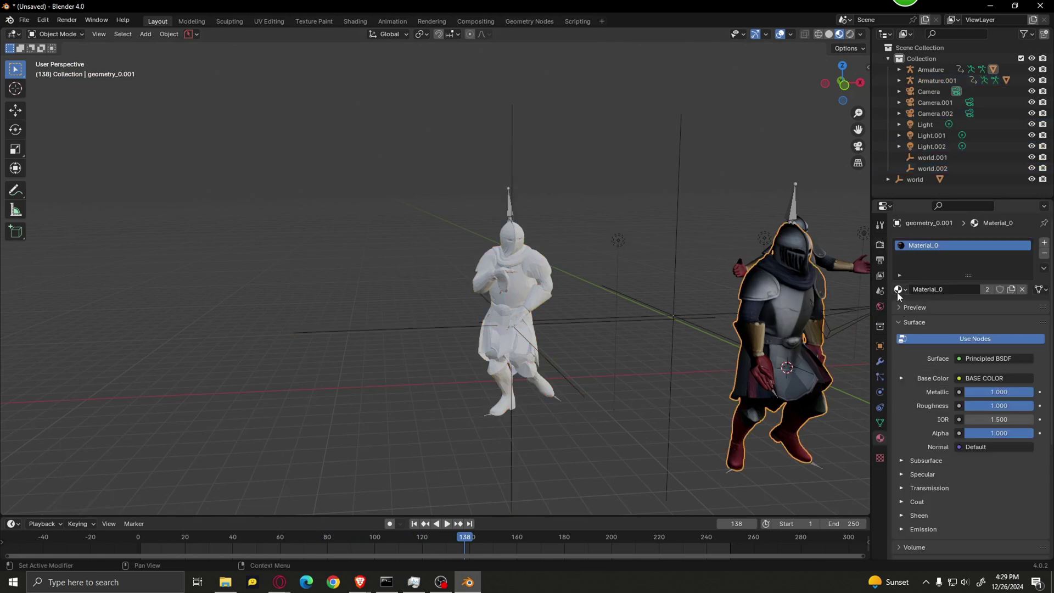
{"action": "left_click_drag", "start_coordinate": [573, 291], "coordinate": [506, 291]}
{"action": "scroll", "coordinate": [576, 269], "scroll_direction": "up", "scroll_amount": 5}
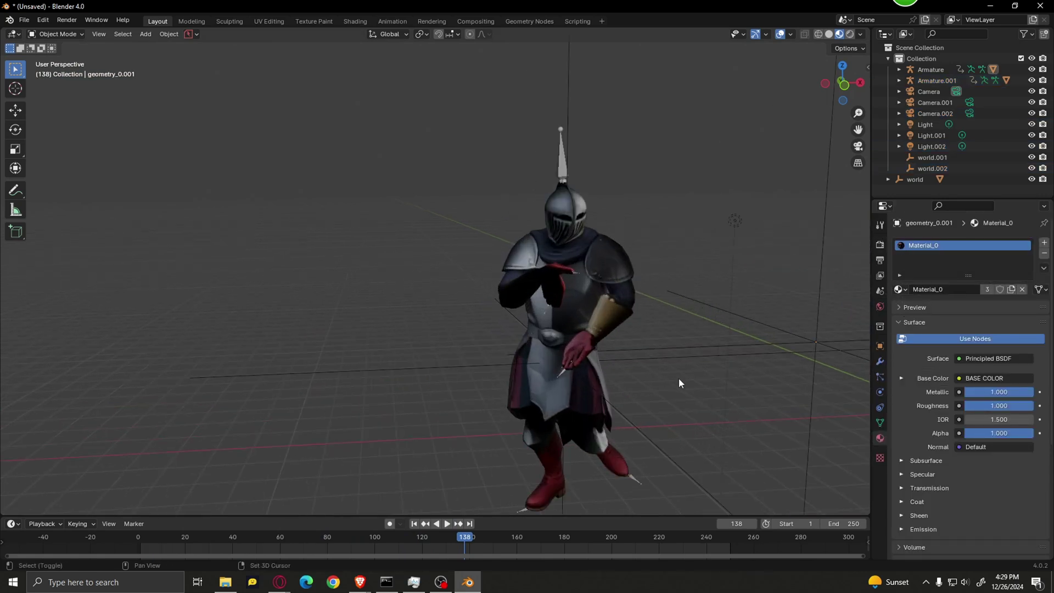
Play the animations from the first frame to review the textured dancing knight, pausing at frame 67
{"action": "left_click", "coordinate": [415, 524]}
{"action": "left_click", "coordinate": [445, 524]}
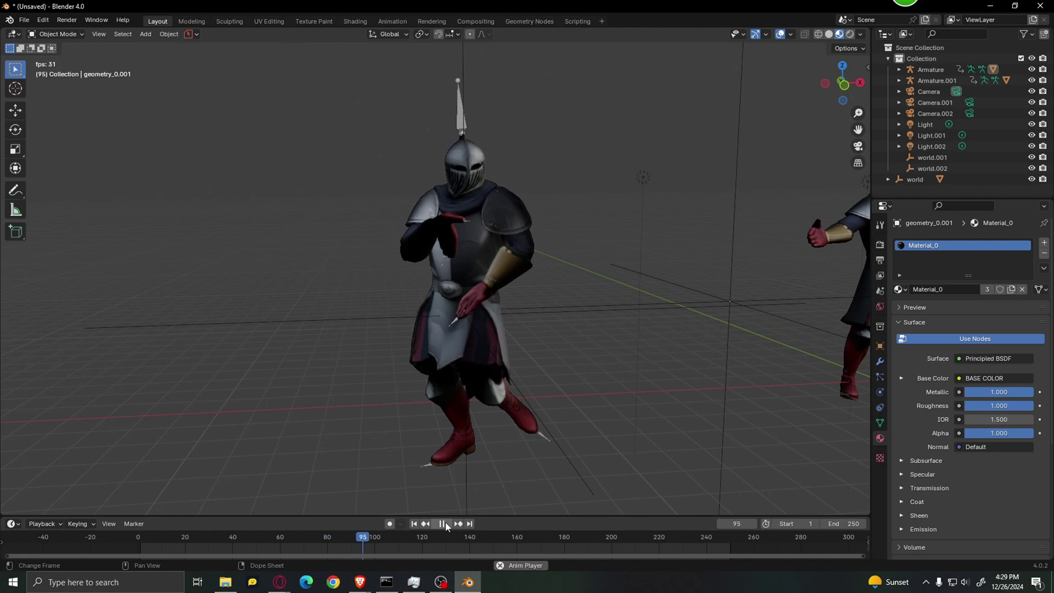
{"action": "left_click", "coordinate": [437, 525]}
{"action": "left_click", "coordinate": [414, 524]}
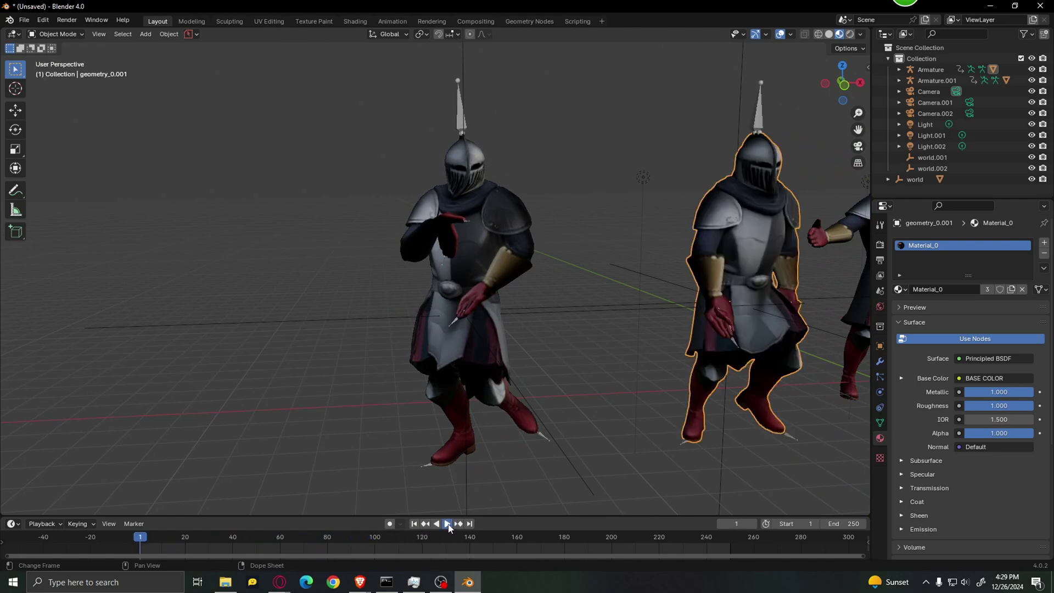
{"action": "left_click", "coordinate": [447, 523]}
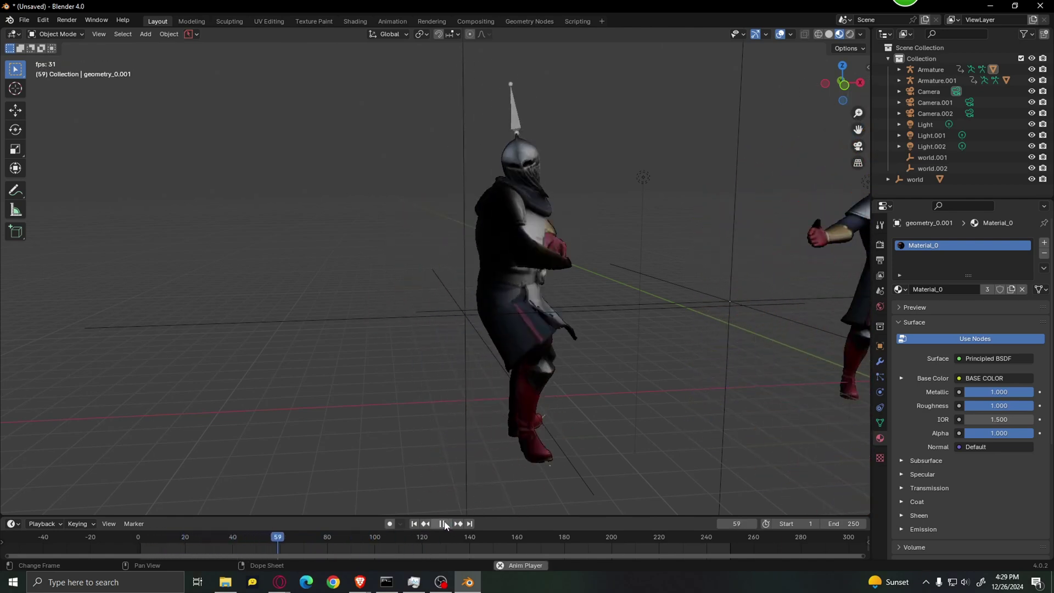
{"action": "left_click", "coordinate": [443, 524]}
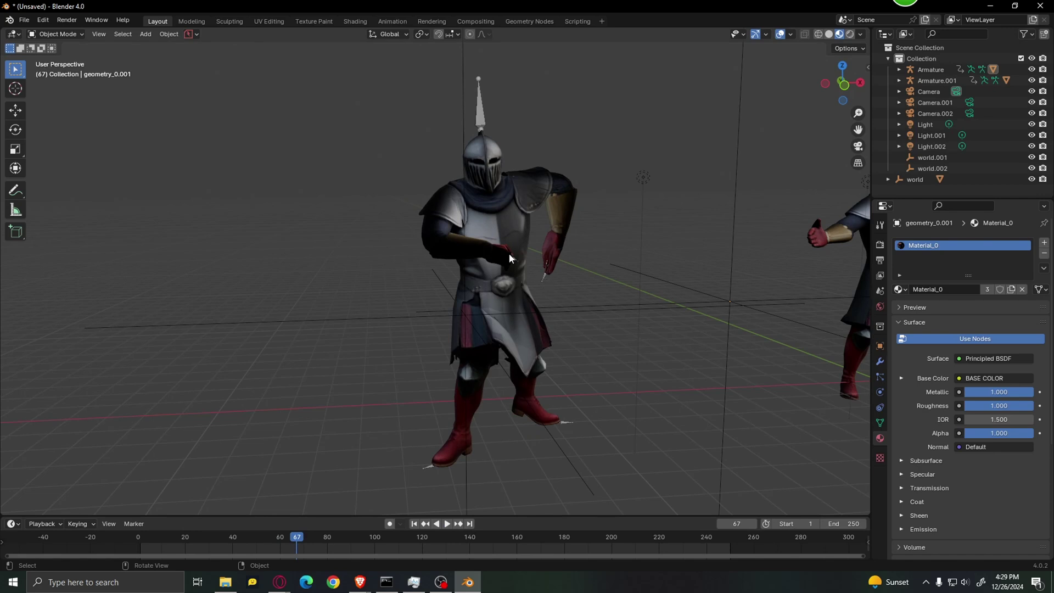